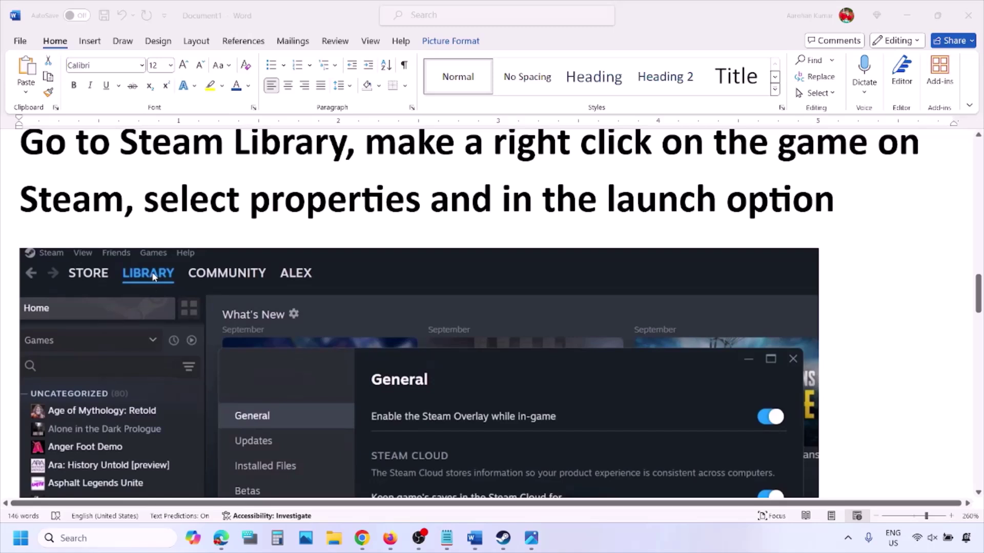
# Highlight the Word document's instructions for opening the game's Steam properties and examine the -dx11 launch option screenshot below them.
pyautogui.hotkey('alt', 'Tab')
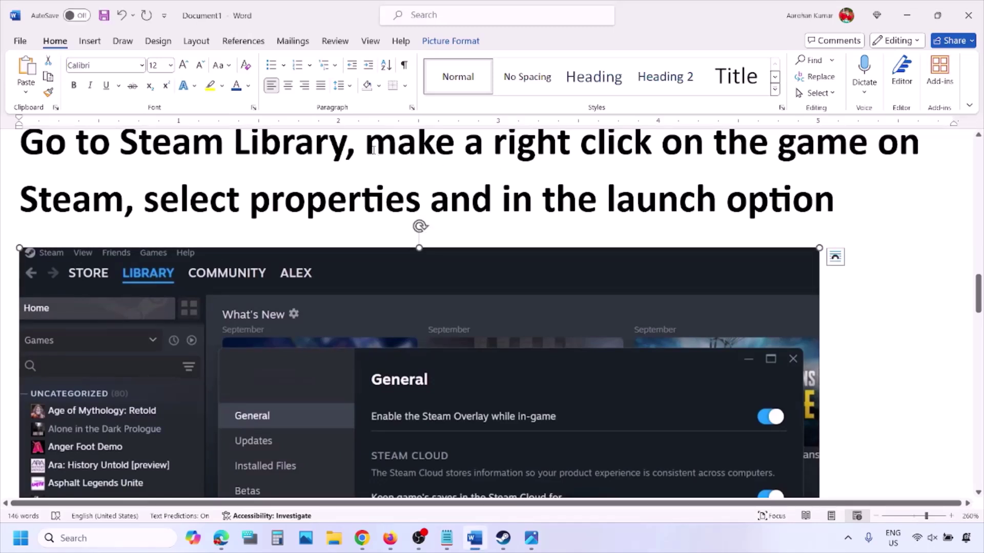
pyautogui.moveTo(367, 148); pyautogui.dragTo(876, 149)
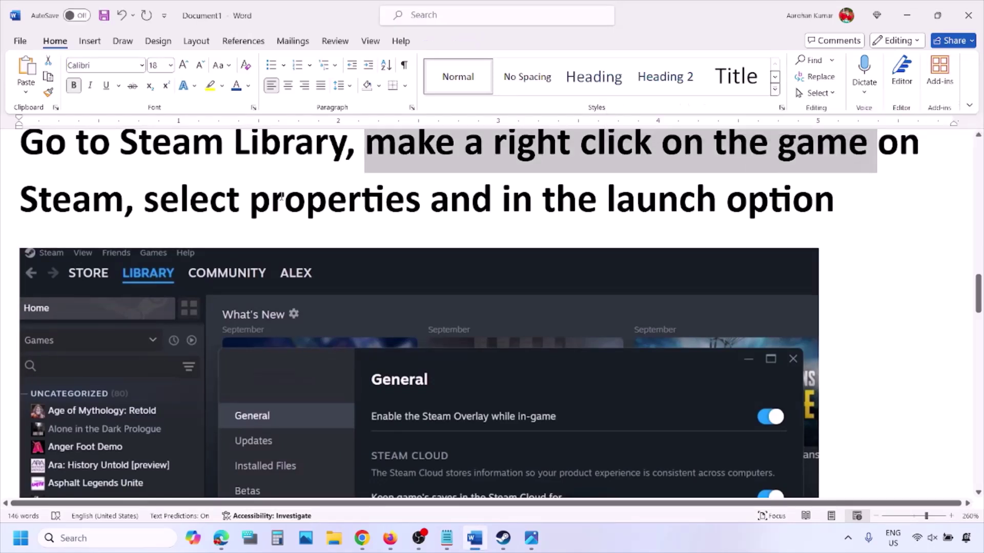
pyautogui.moveTo(241, 200); pyautogui.dragTo(428, 201)
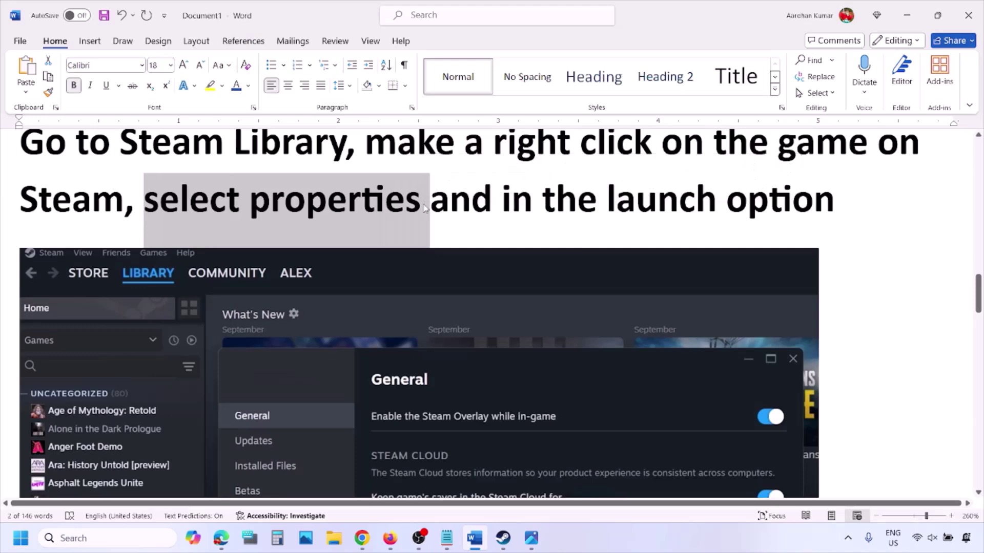
pyautogui.scroll(-5, 424, 205)
pyautogui.scroll(1, 424, 205)
pyautogui.rightClick(424, 202)
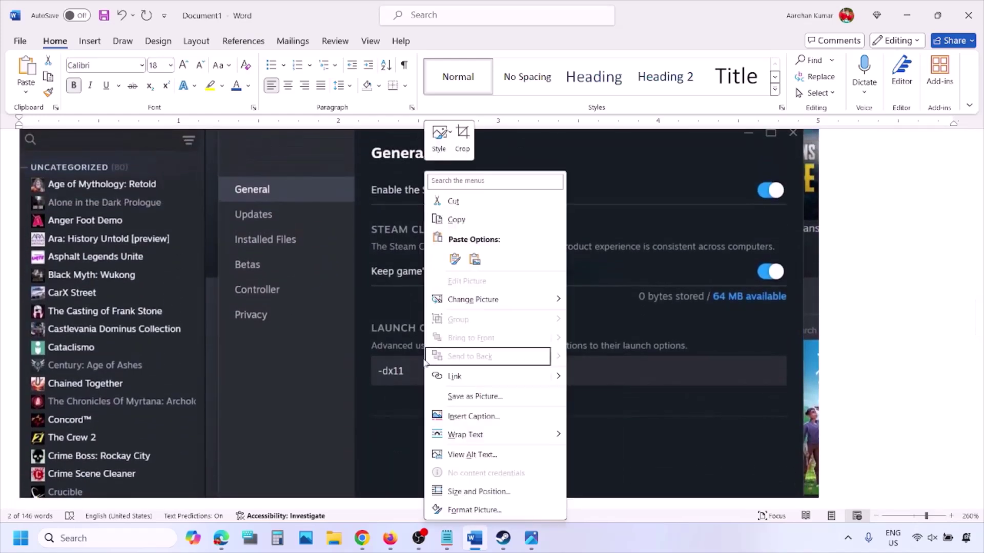
pyautogui.click(386, 368)
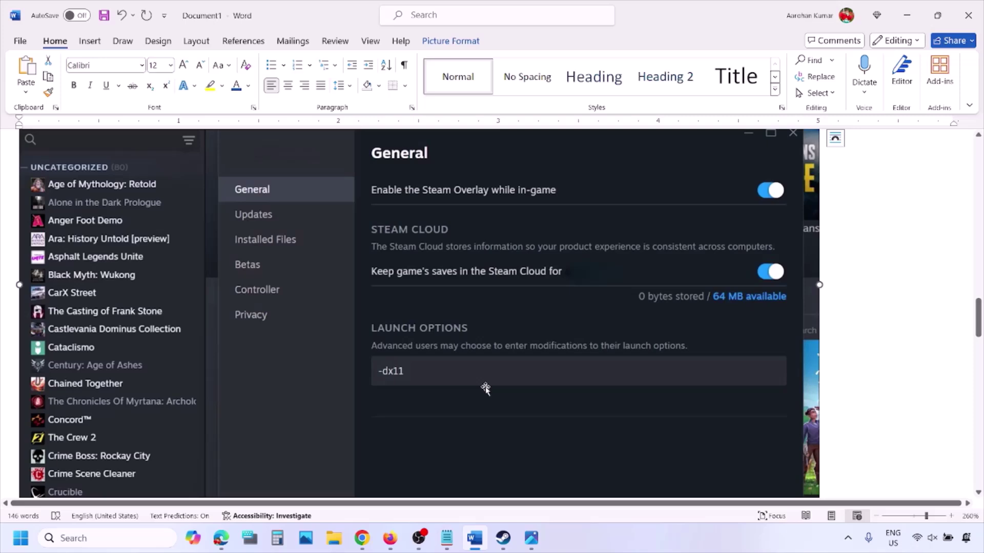
# Examine the other two launch option screenshots, -d3d11 and -dx12, further down the document.
pyautogui.scroll(-10, 485, 388)
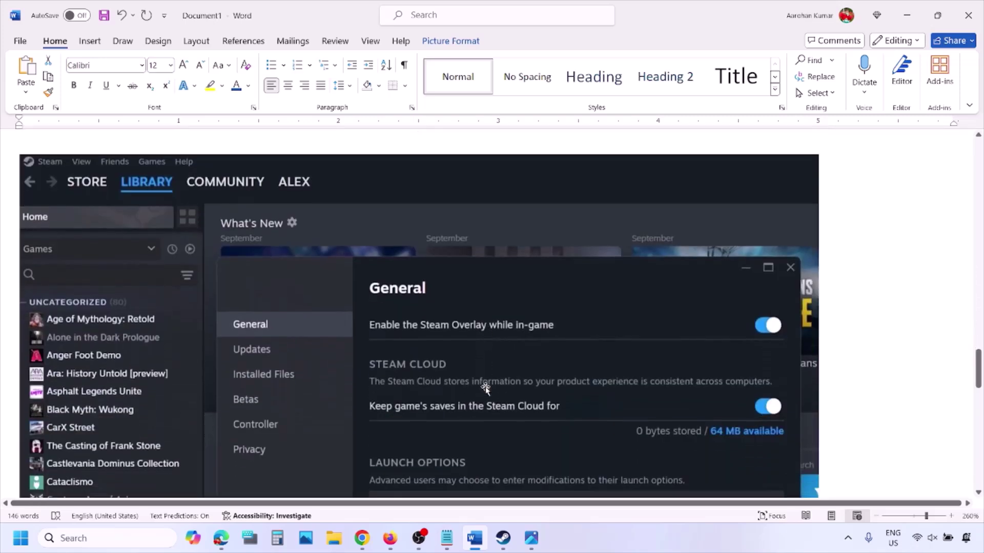
pyautogui.scroll(-4, 485, 388)
pyautogui.scroll(2, 430, 288)
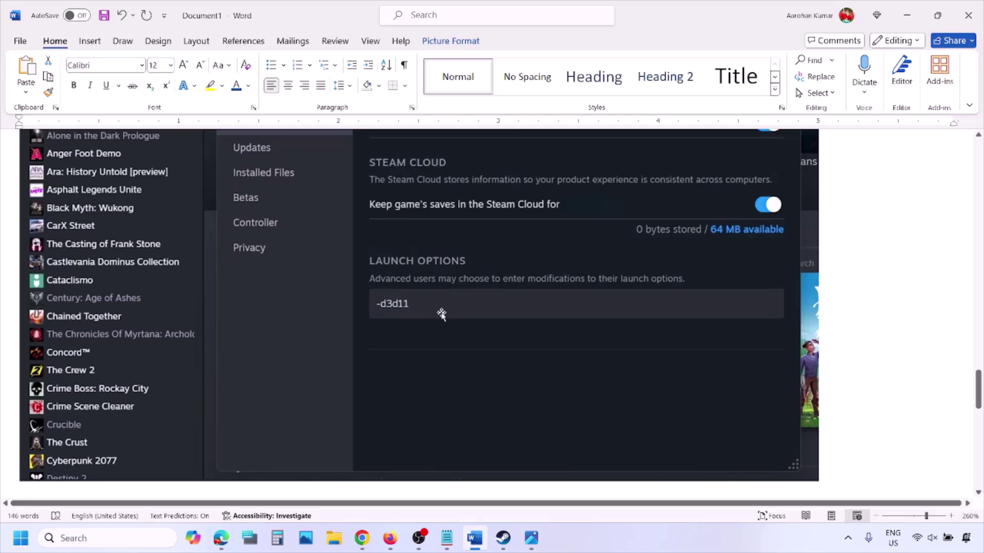
pyautogui.scroll(-10, 441, 313)
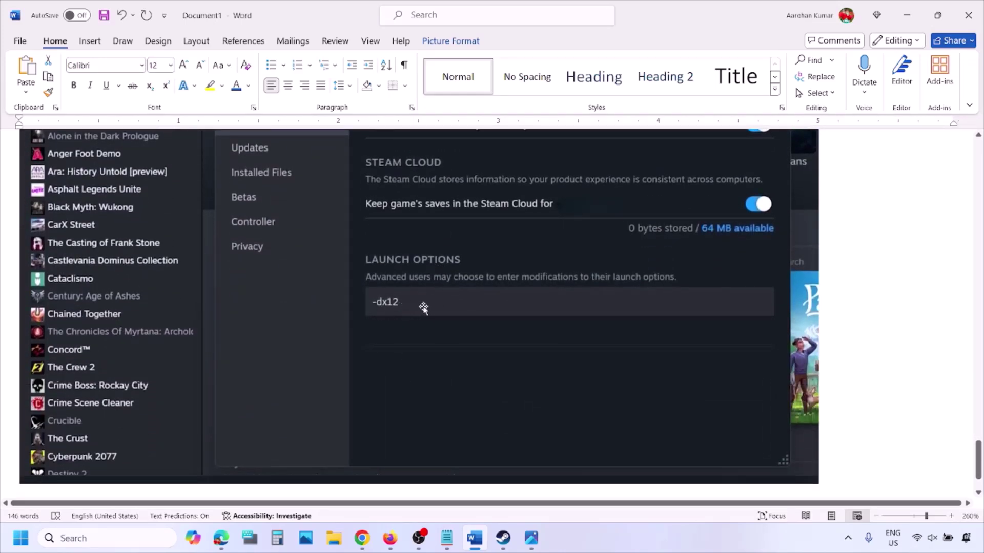
# Switch to the Steam library and display the Windows power options for restarting the PC.
pyautogui.hotkey('alt', 'Tab')
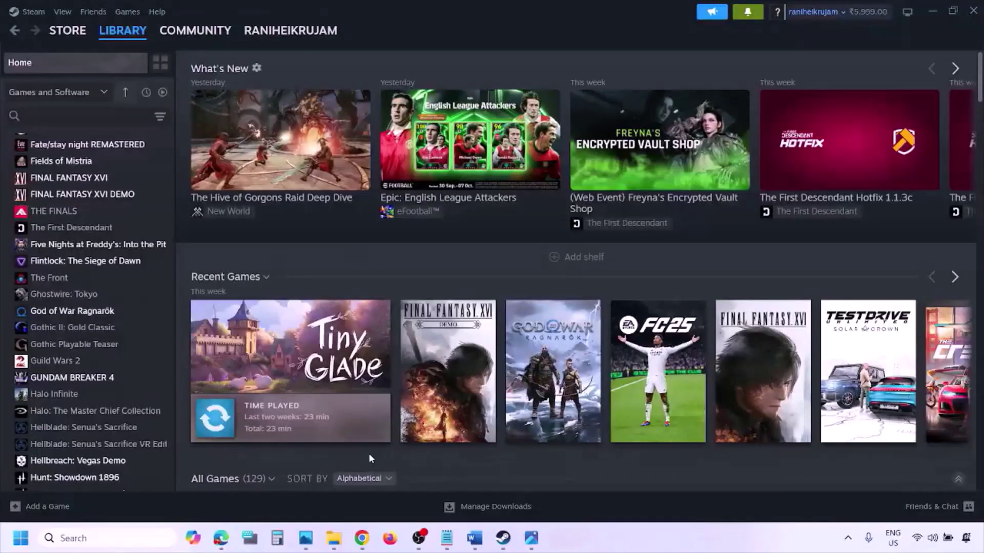
pyautogui.click(20, 538)
pyautogui.click(373, 494)
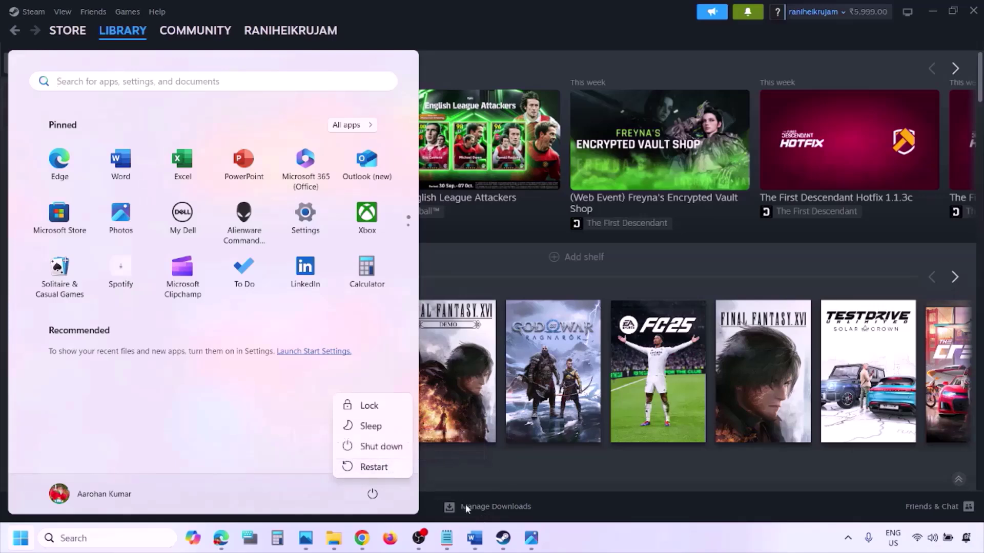
# Switch to the Word document with the troubleshooting steps and highlight the Step 2 text about running the game as an administrator.
pyautogui.click(476, 541)
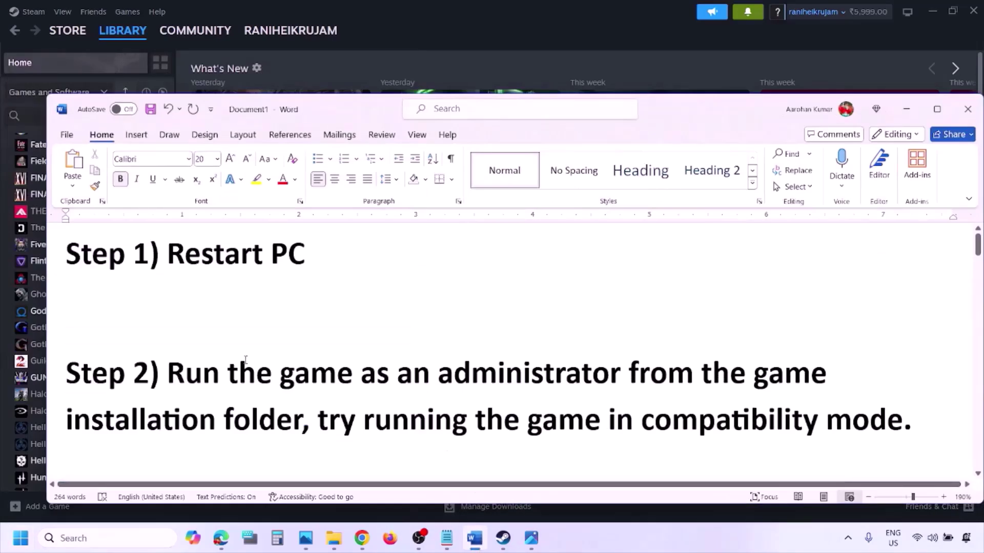
pyautogui.moveTo(170, 371); pyautogui.dragTo(276, 420)
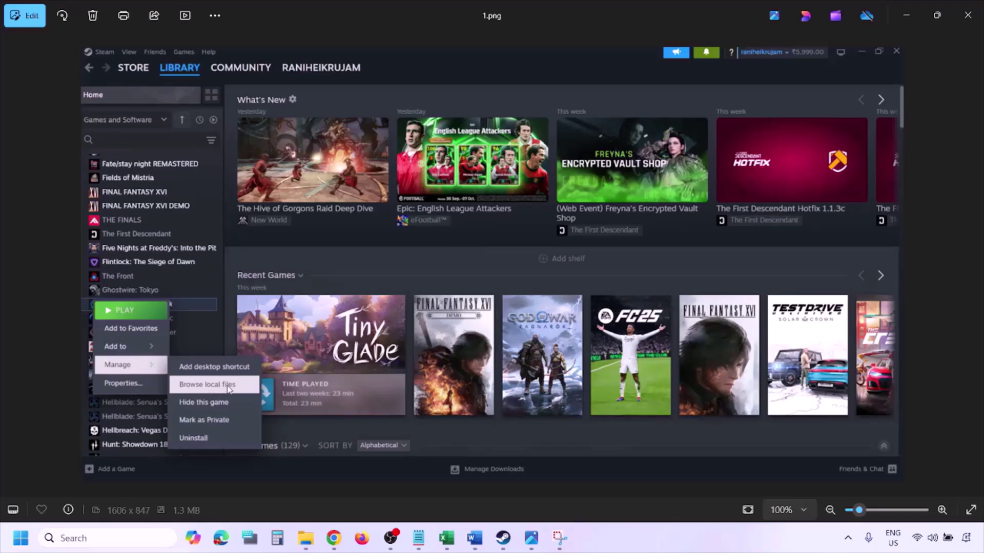
# Examine 1.png for the Browse local files command and 2.png for the game file's Properties command, enlarging each screenshot.
pyautogui.scroll(1, 233, 383)
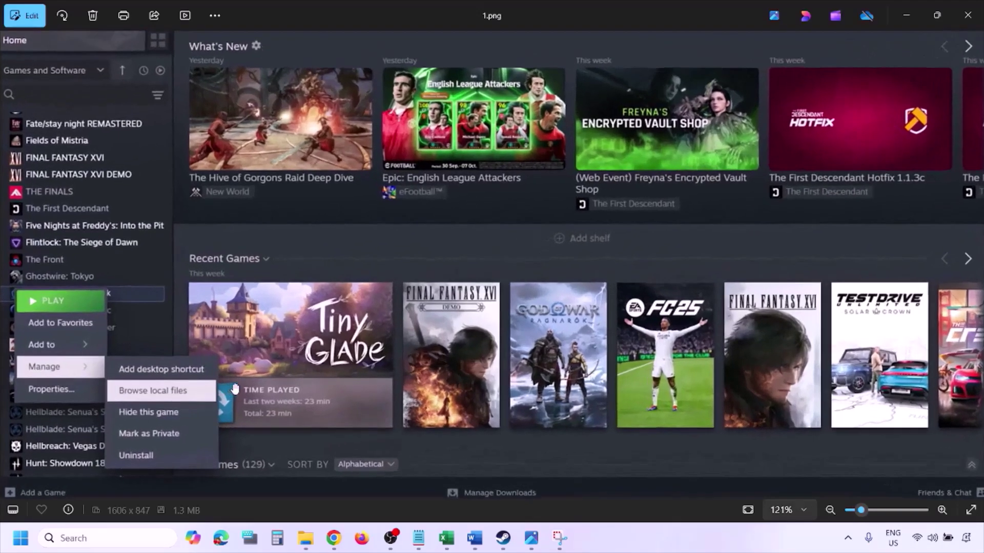
pyautogui.scroll(-1, 197, 398)
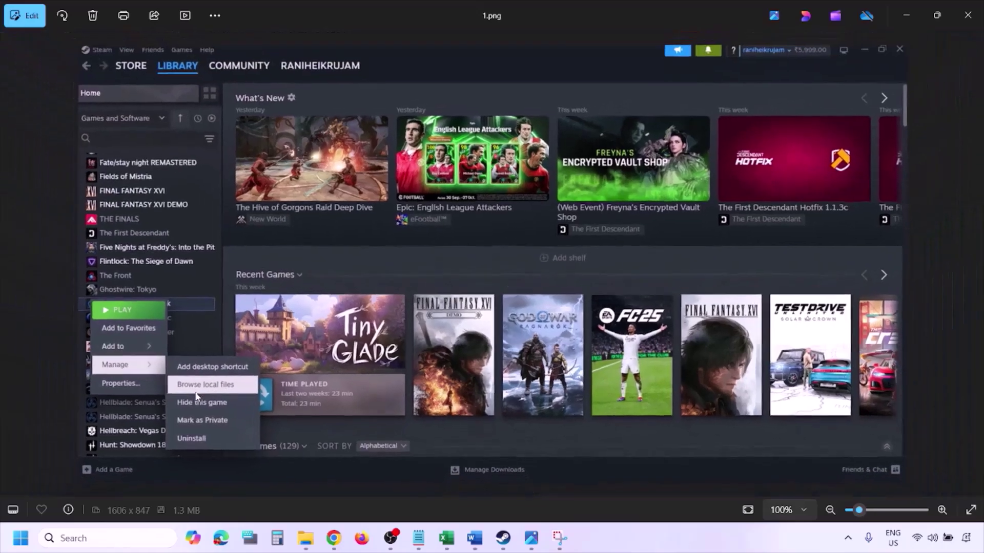
pyautogui.click(476, 359)
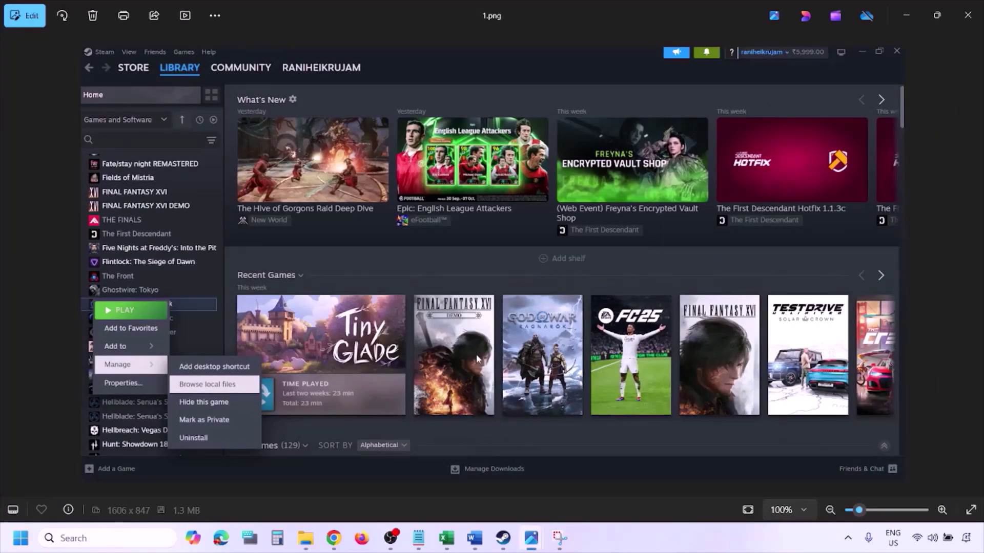
pyautogui.press('Right')
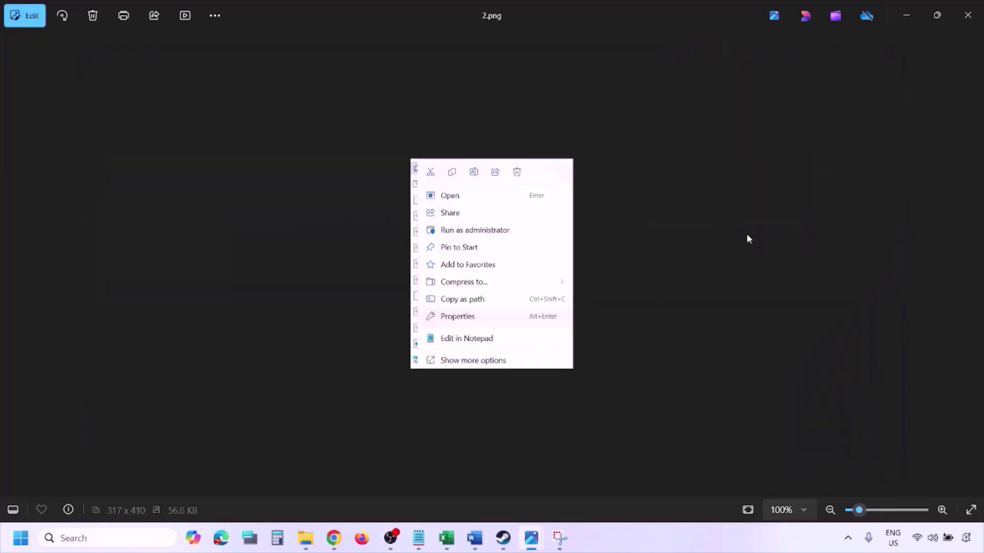
pyautogui.scroll(4, 487, 311)
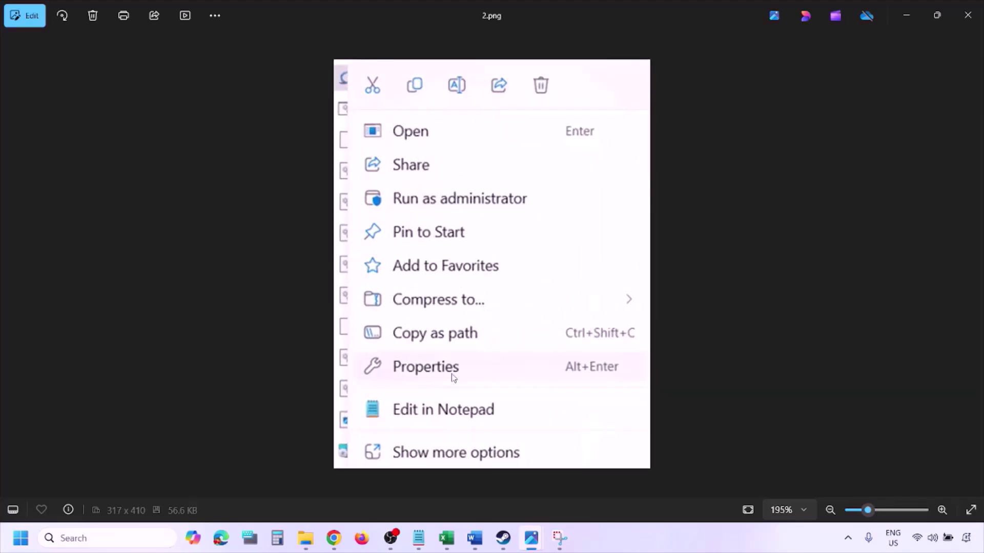
pyautogui.scroll(-4, 452, 374)
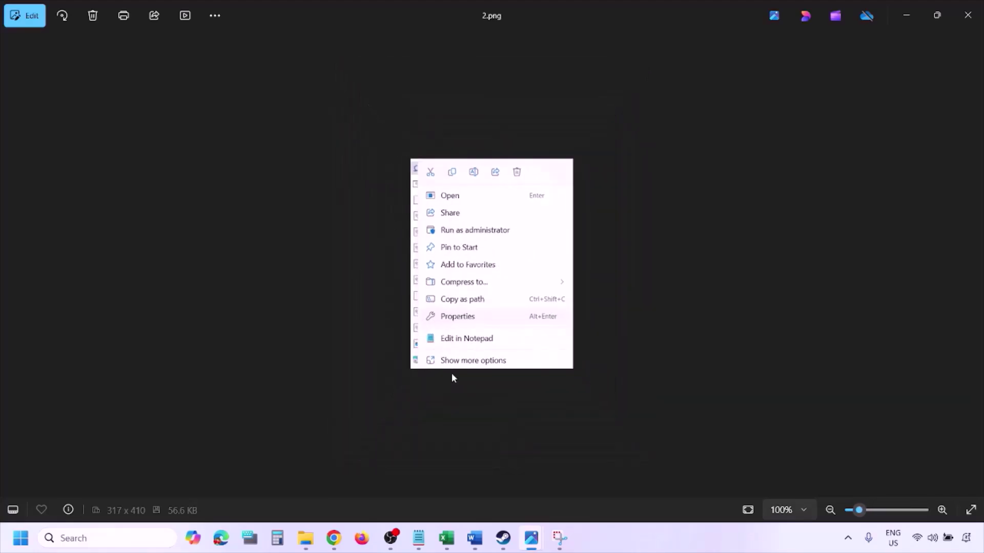
# Advance to 3.png and examine the Compatibility settings with Run this program as an administrator enabled.
pyautogui.press('Right')
pyautogui.scroll(2, 293, 290)
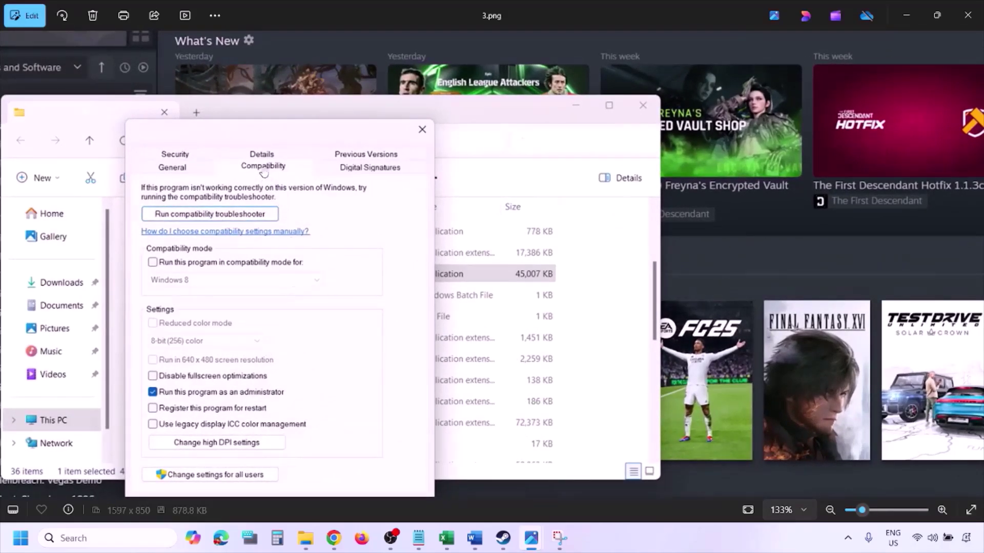
pyautogui.moveTo(218, 385); pyautogui.dragTo(218, 338)
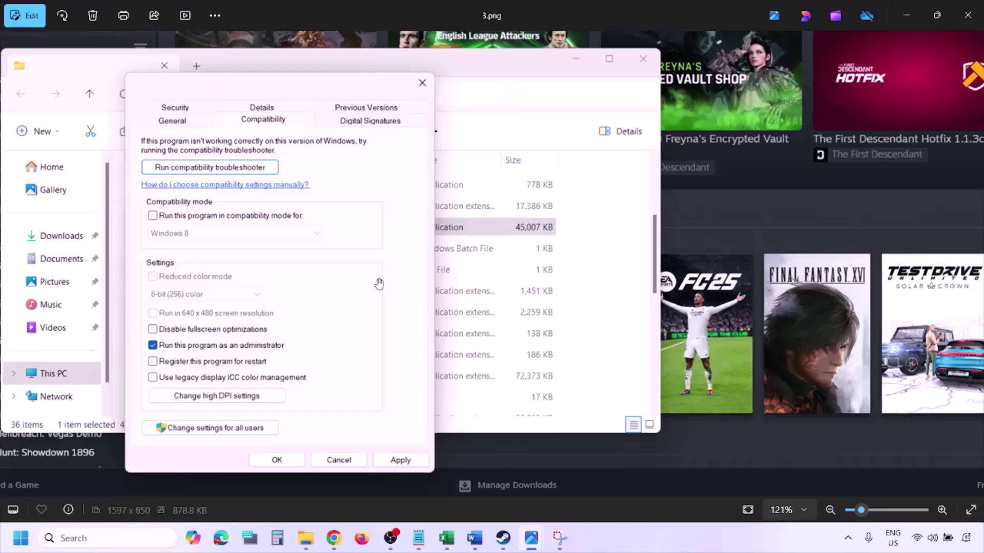
pyautogui.scroll(-2, 378, 283)
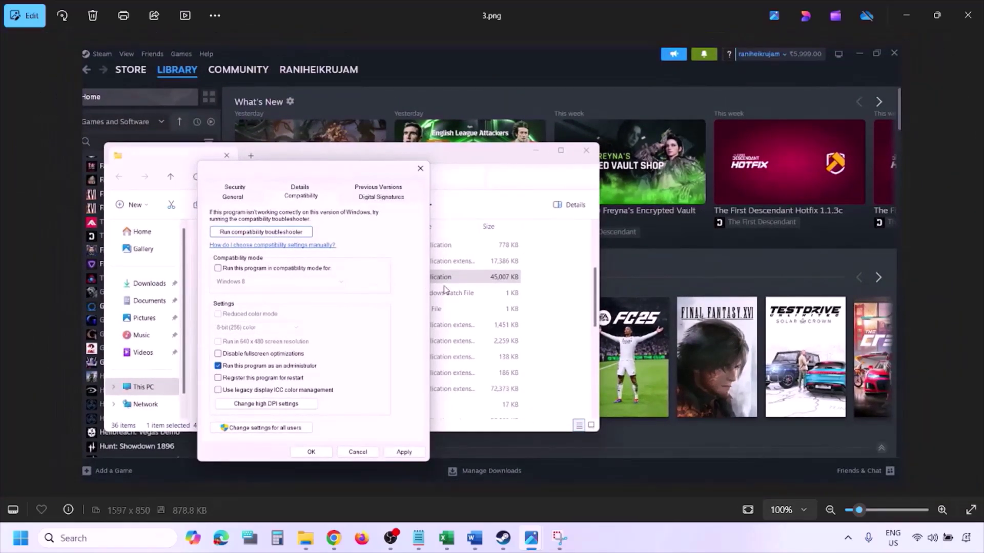
# Advance to 4.png and examine the compatibility mode setting for Windows 8 and the dialog's confirmation controls.
pyautogui.press('Right')
pyautogui.scroll(3, 444, 290)
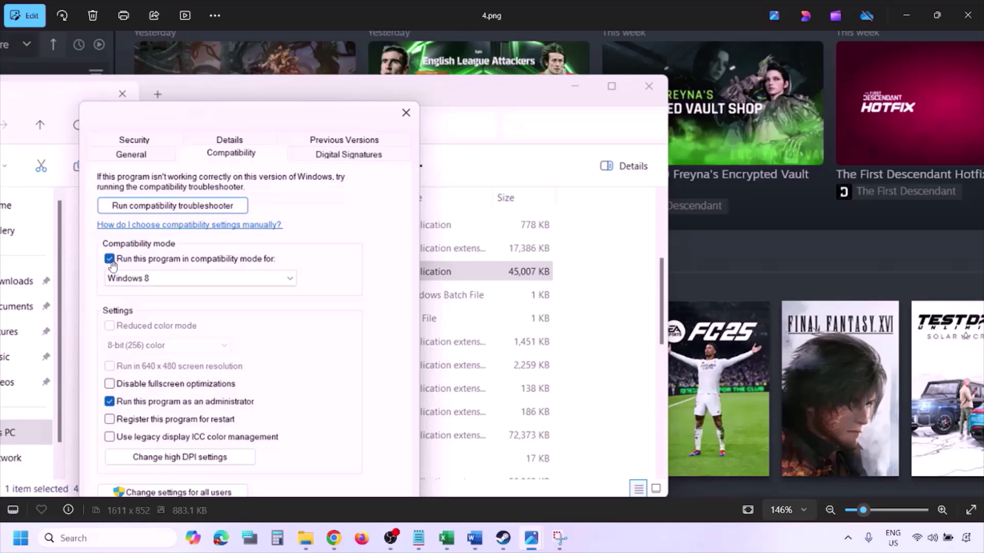
pyautogui.moveTo(113, 262); pyautogui.dragTo(134, 231)
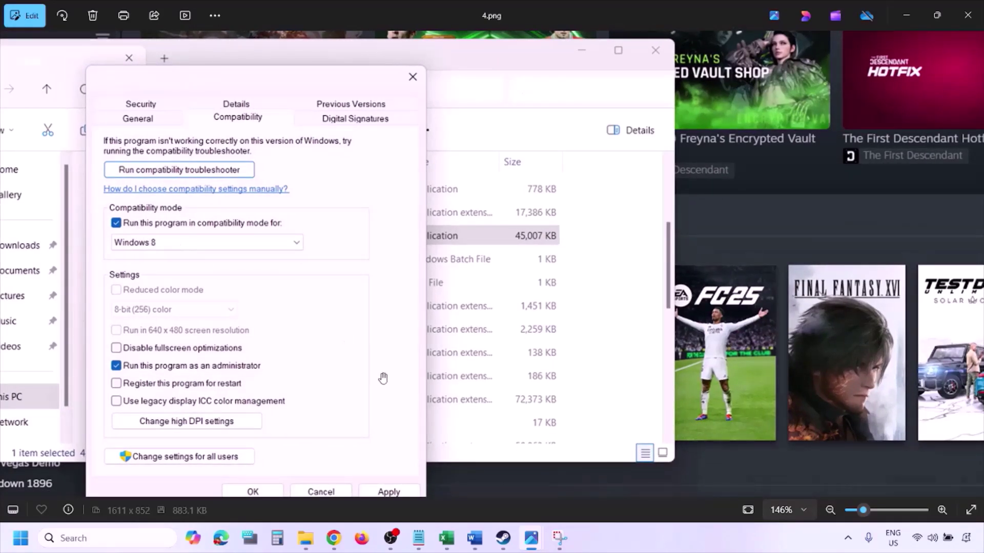
pyautogui.moveTo(378, 384); pyautogui.dragTo(384, 354)
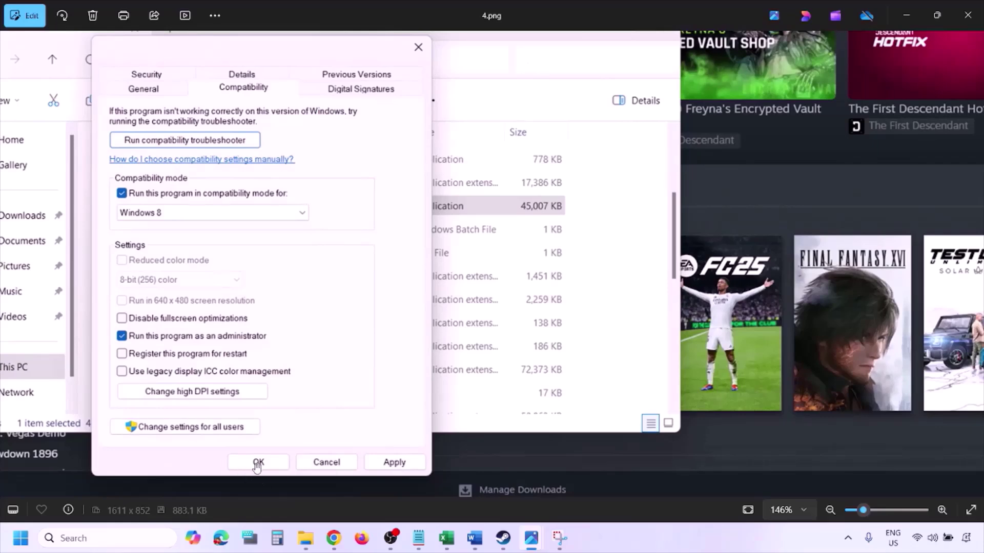
pyautogui.scroll(-3, 525, 364)
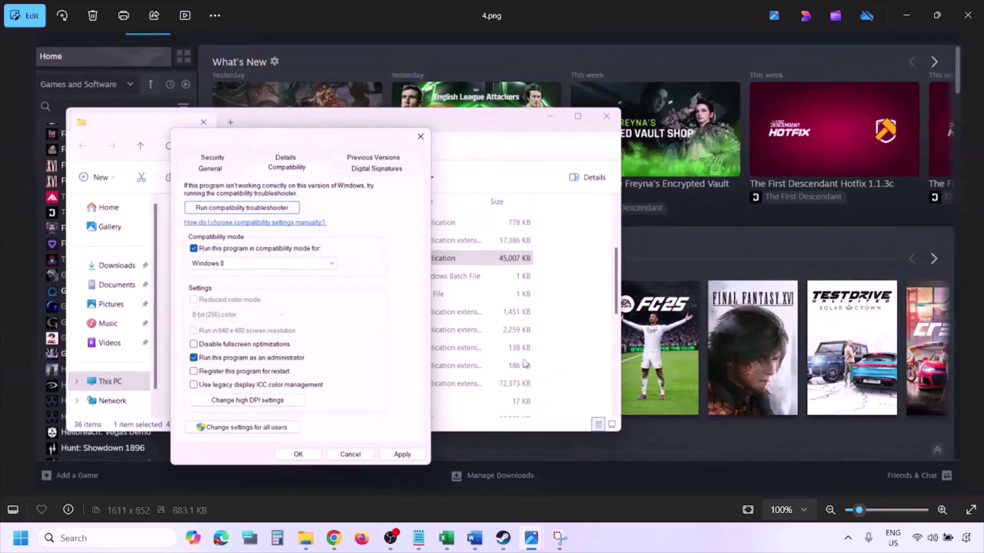
# Advance to 5.png and examine the list of Windows versions offered for compatibility mode.
pyautogui.press('Right')
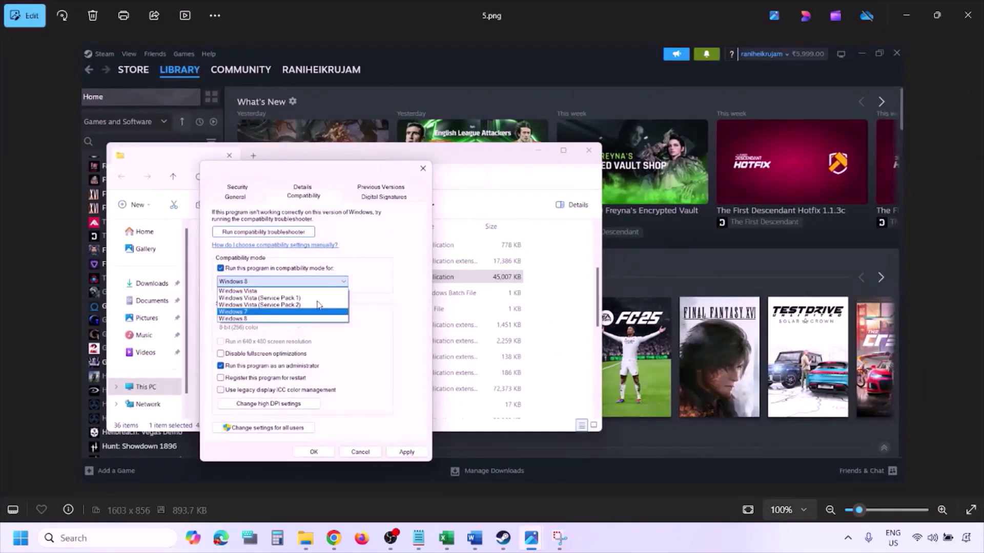
pyautogui.scroll(3, 322, 305)
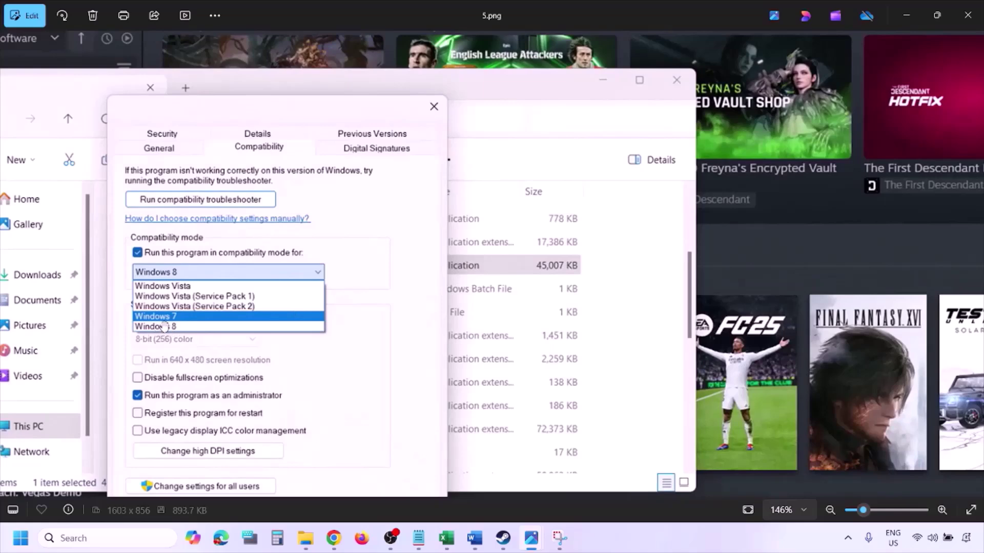
pyautogui.scroll(-3, 403, 303)
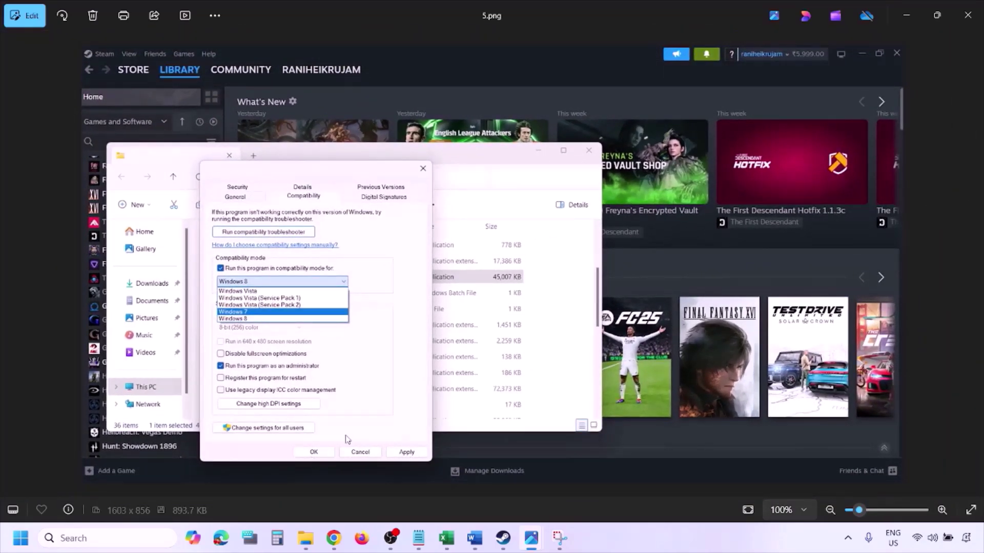
# Advance to 6.png and examine the Windows 7 compatibility mode and Disable fullscreen optimizations settings up close.
pyautogui.press('Right')
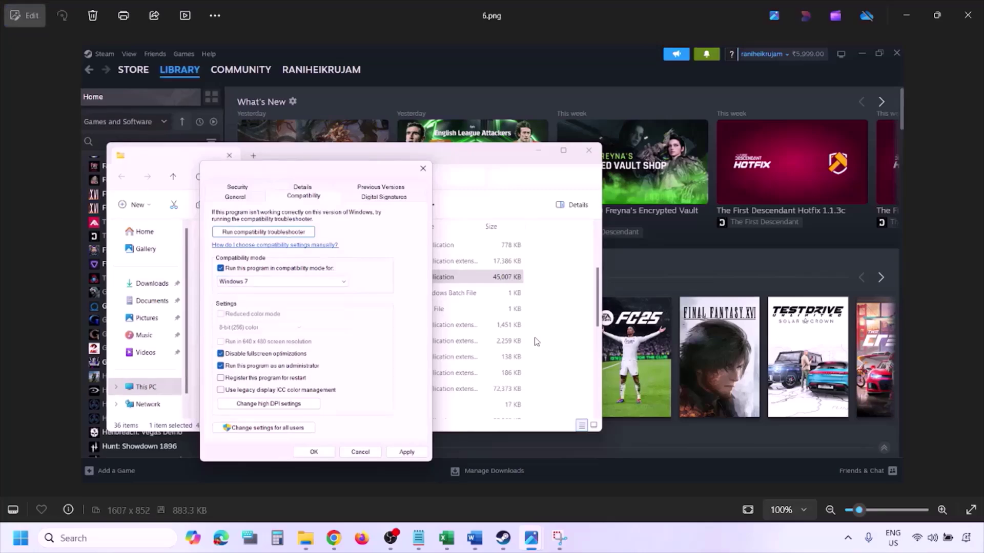
pyautogui.scroll(3, 322, 302)
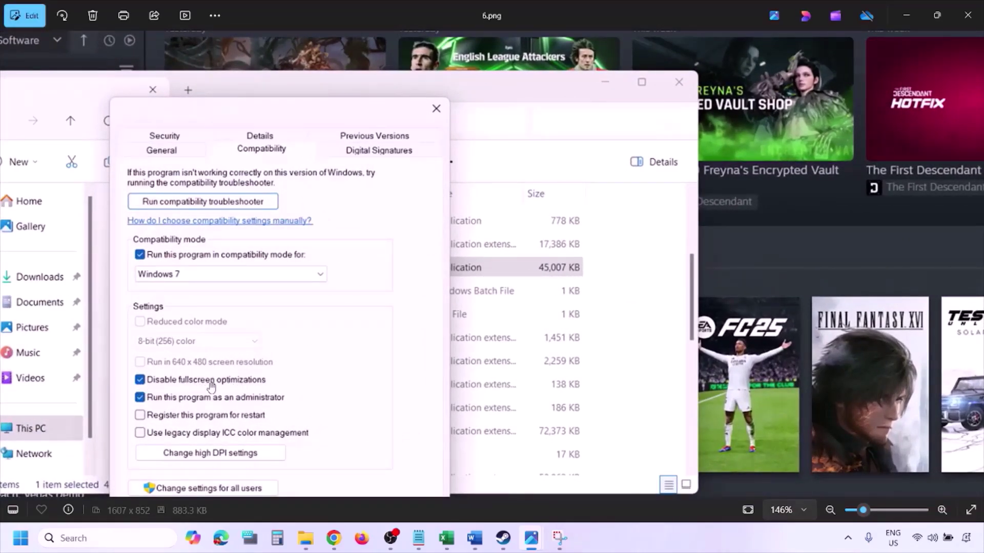
pyautogui.moveTo(279, 369); pyautogui.dragTo(324, 264)
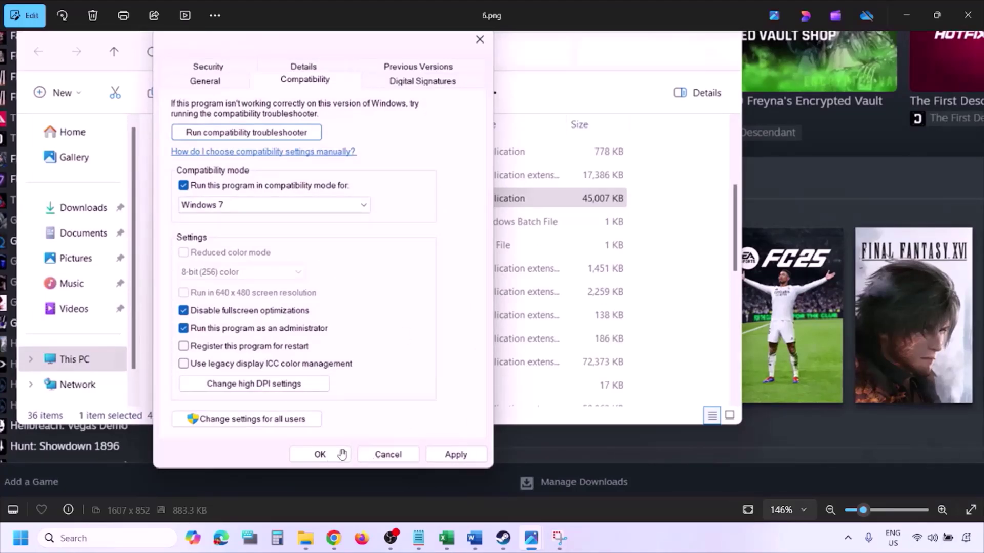
pyautogui.scroll(-4, 342, 455)
pyautogui.scroll(4, 271, 351)
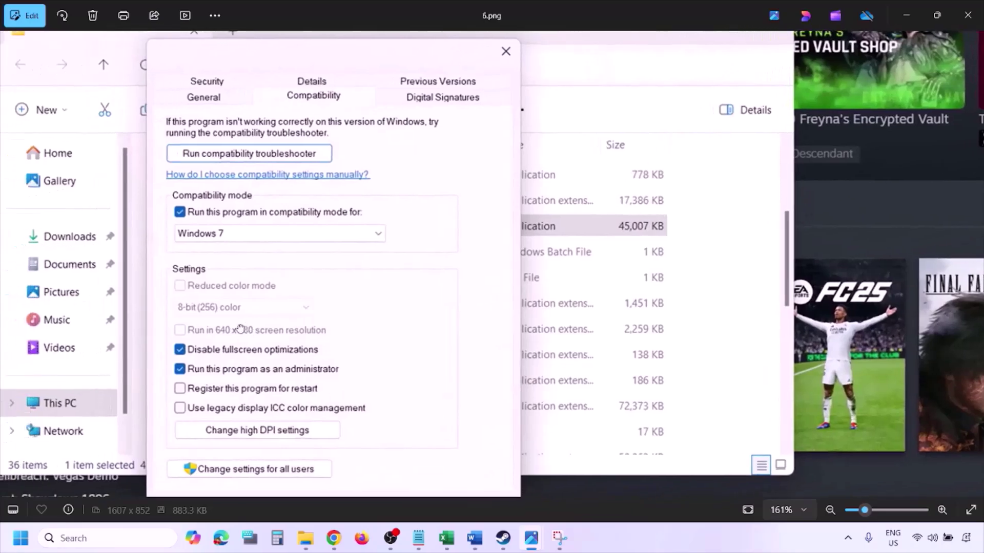
pyautogui.moveTo(191, 339); pyautogui.dragTo(242, 329)
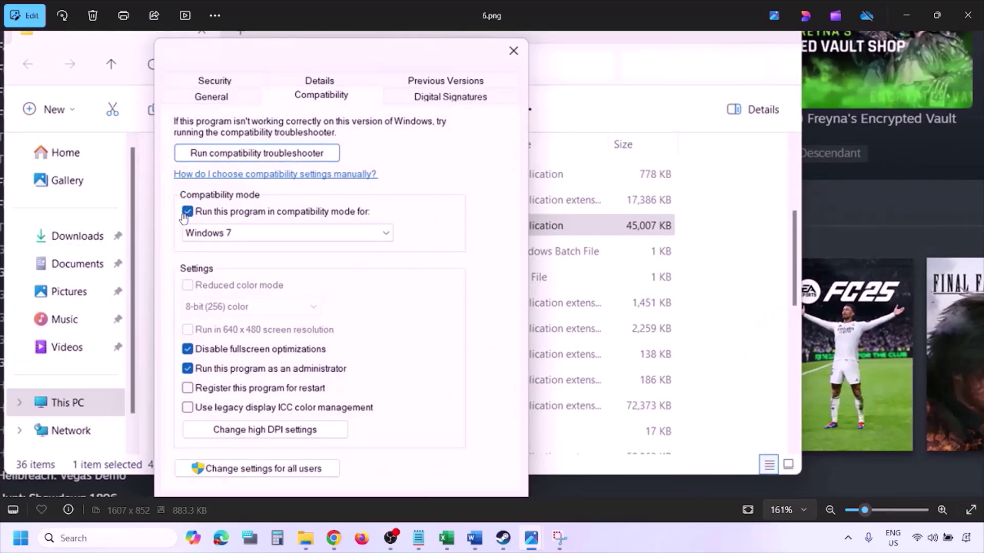
# Advance to 7.png and examine the Compatibility settings with the compatibility mode, fullscreen optimization and administrator options cleared.
pyautogui.press('Right')
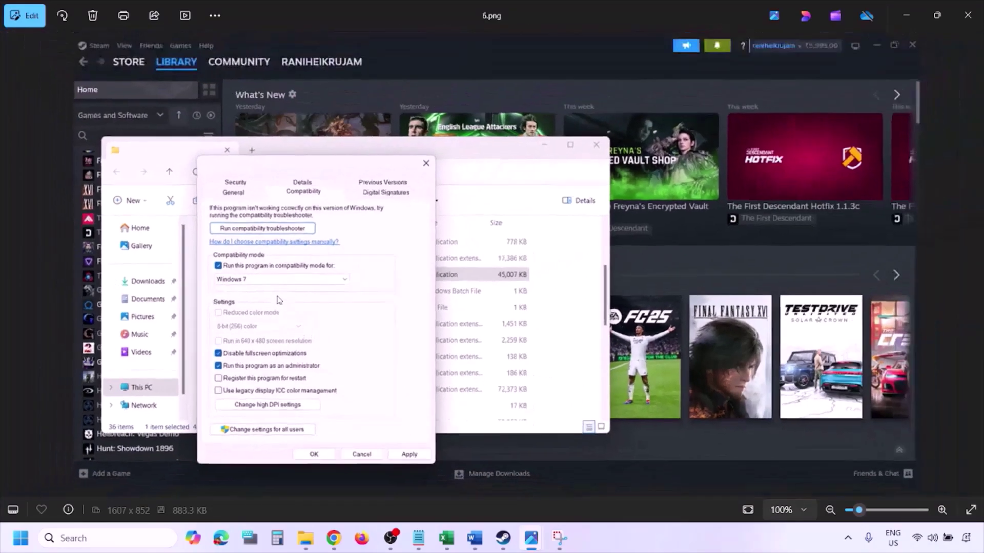
pyautogui.scroll(5, 278, 300)
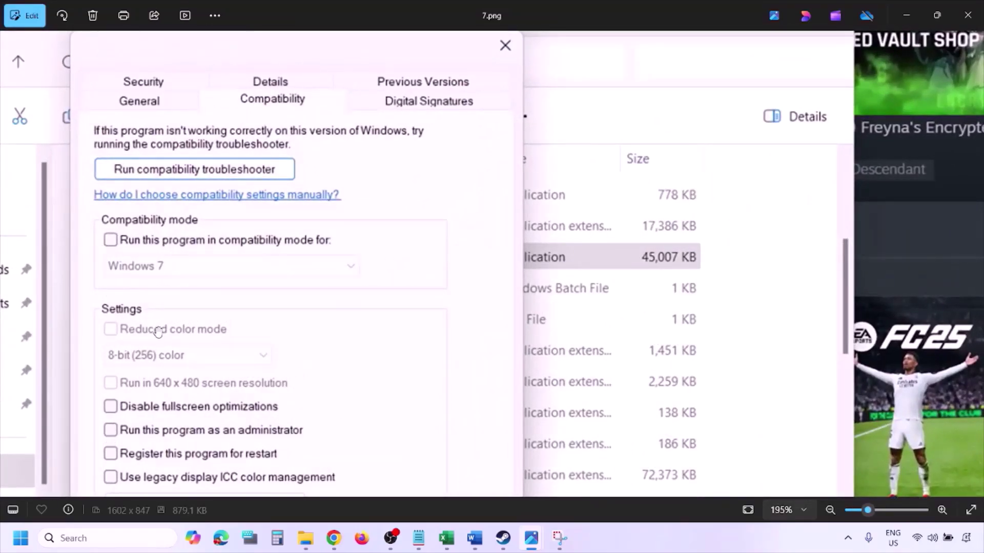
pyautogui.scroll(-3, 158, 332)
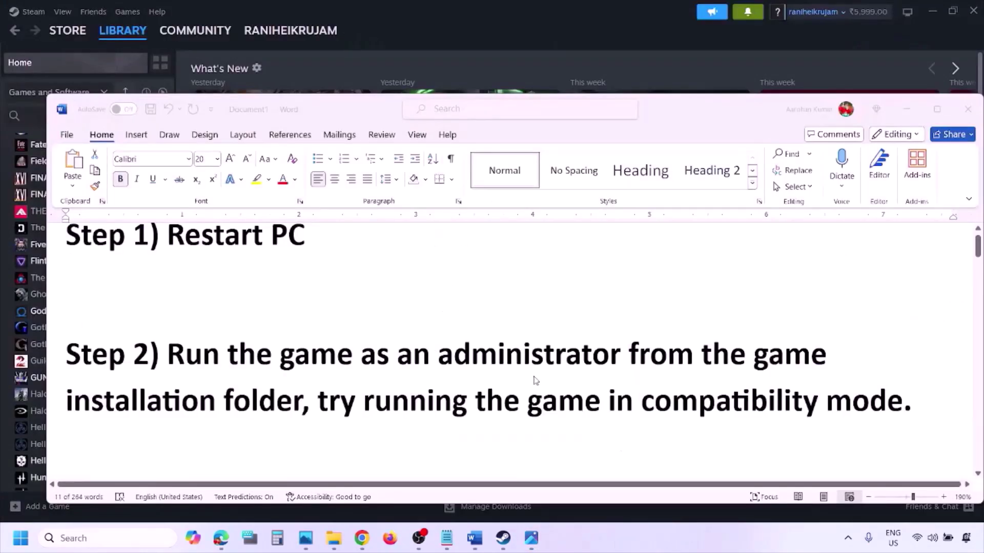
# Read Step 3 on verifying the game files and view 0.png, which illustrates the game's Properties option in the Steam library.
pyautogui.scroll(-3, 535, 380)
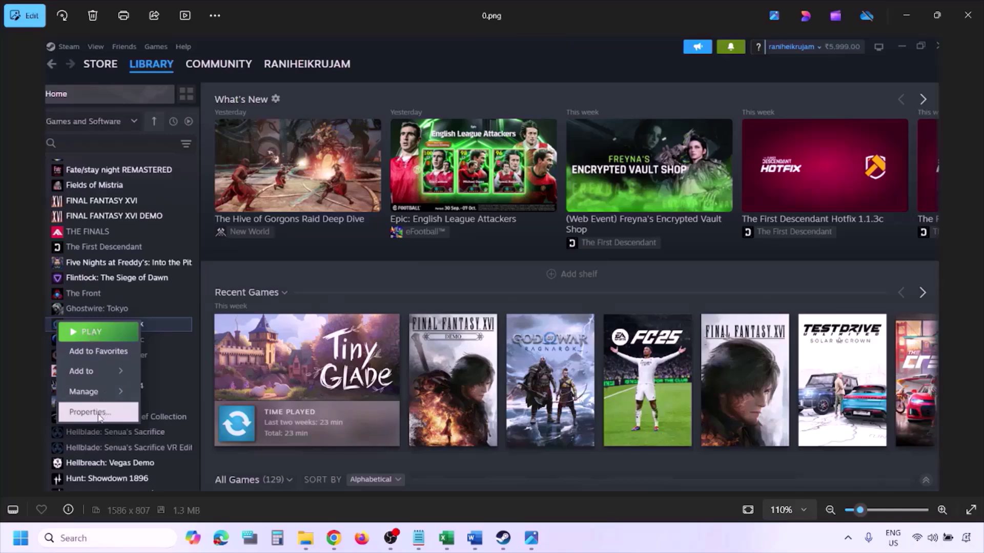
pyautogui.hotkey('ctrl', '-')
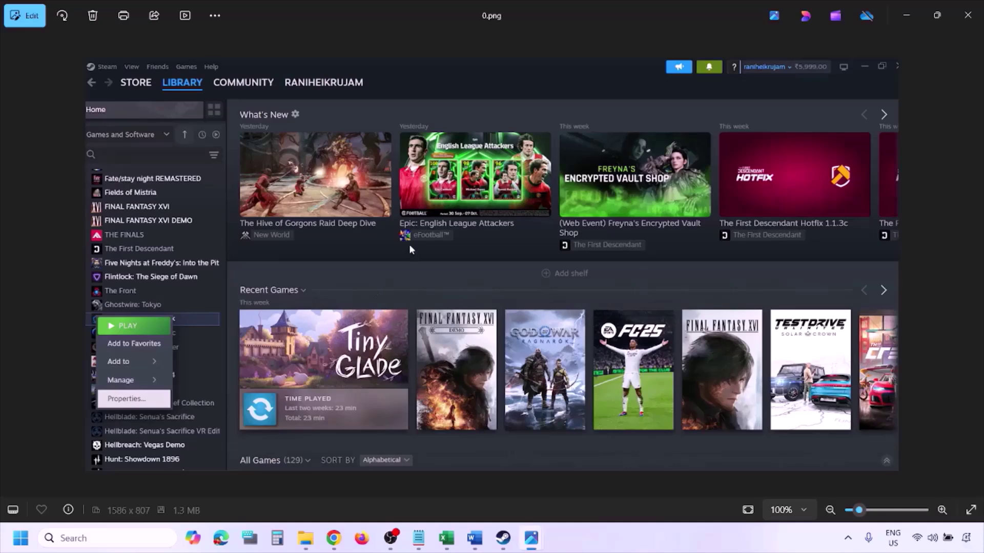
pyautogui.press('Right')
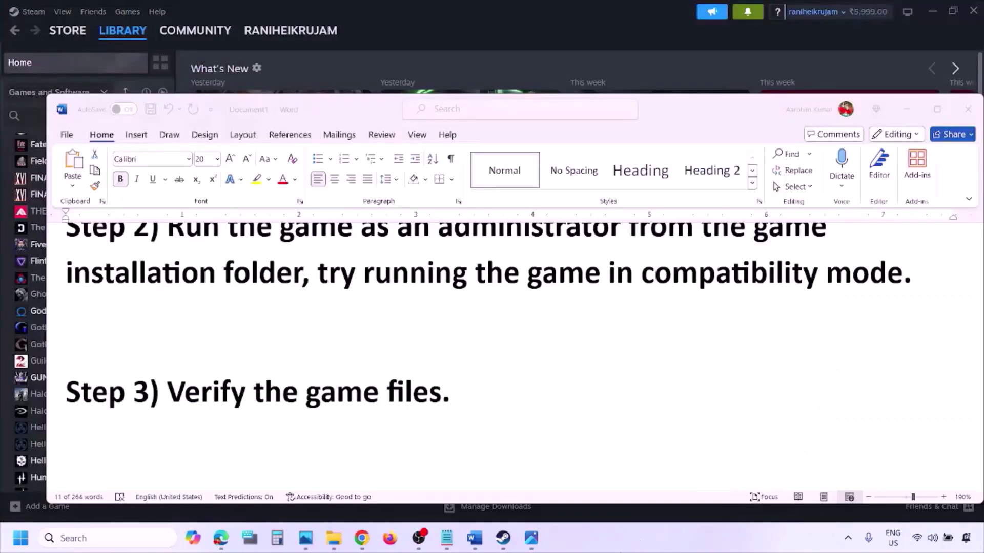
# Read Step 4 on allowing the game exe and highlight the words "Windows Security" in it.
pyautogui.scroll(-3, 521, 474)
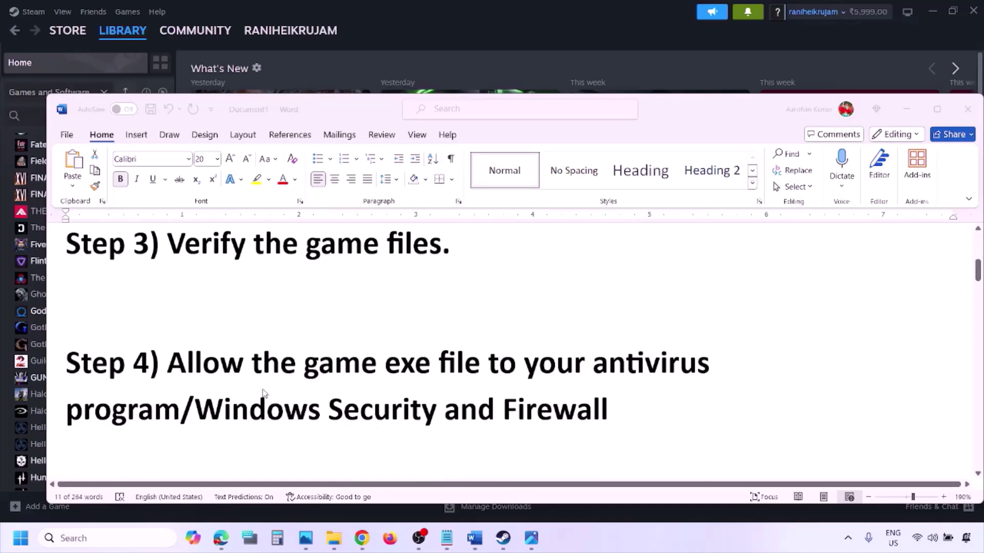
pyautogui.click(180, 409)
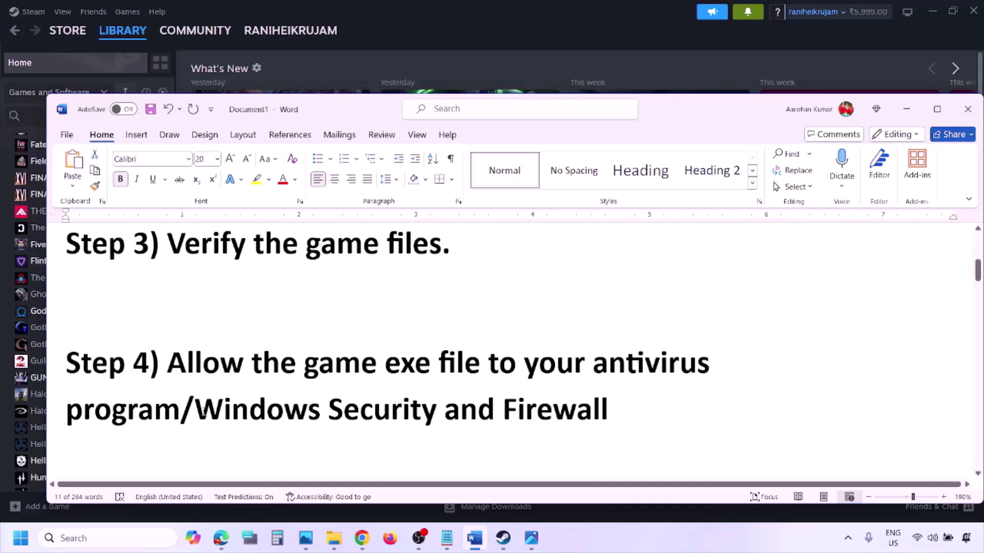
pyautogui.moveTo(197, 409); pyautogui.dragTo(444, 410)
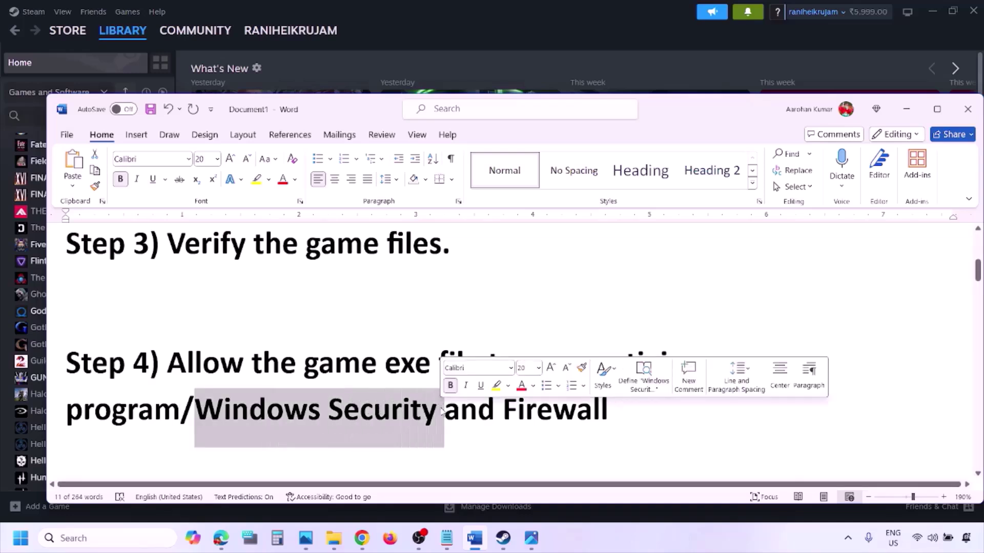
pyautogui.click(654, 548)
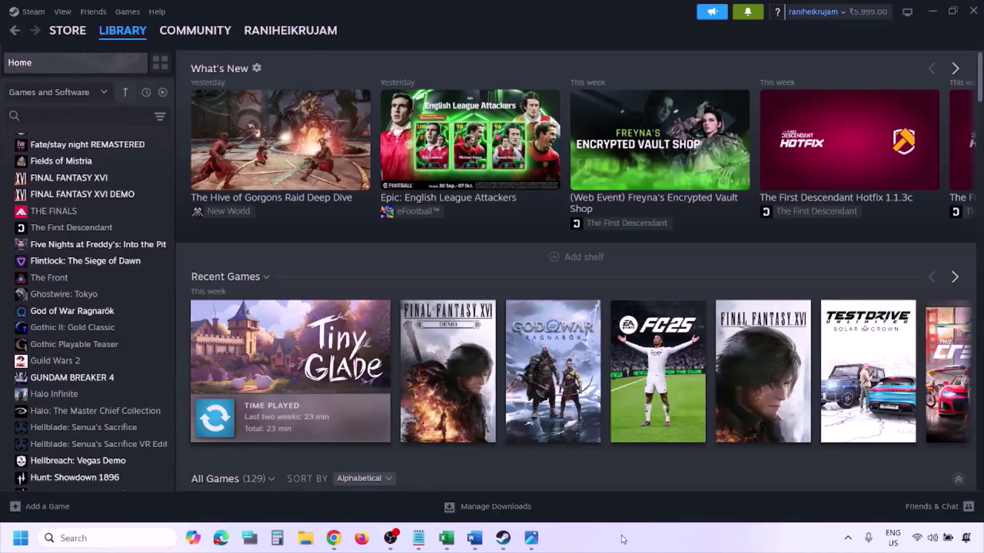
# Switch to Windows Settings and open Virus & threat protection from the Windows Security page under Privacy & security.
pyautogui.press('super+i')
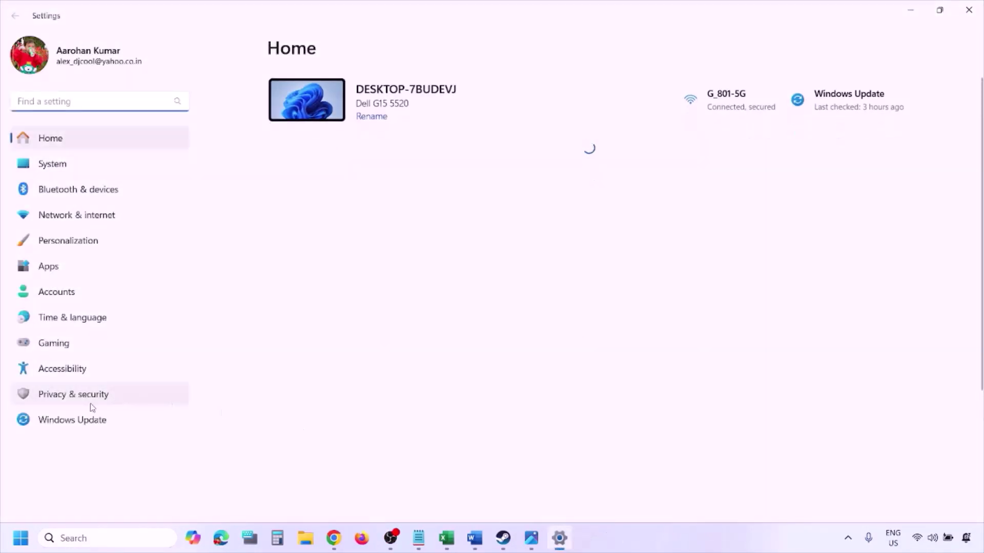
pyautogui.click(101, 398)
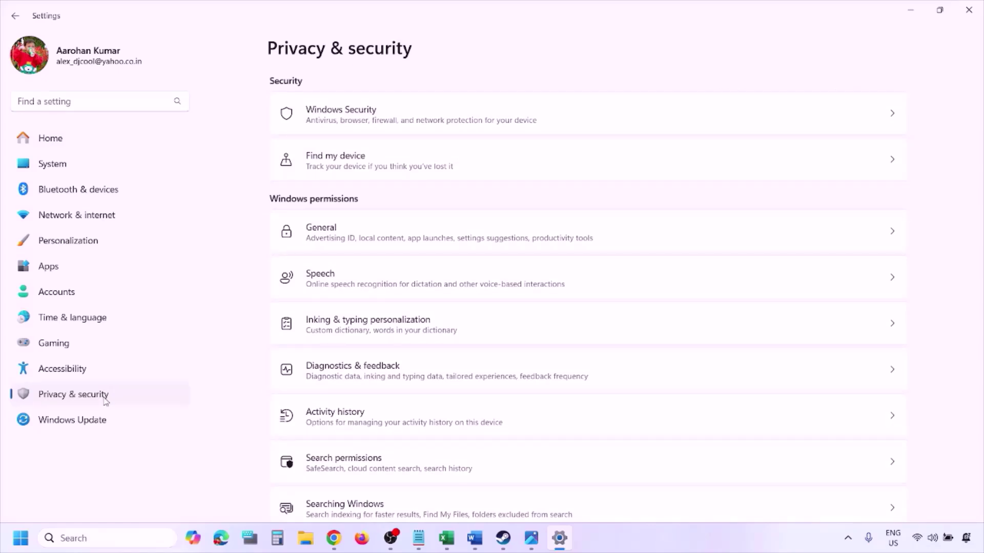
pyautogui.click(355, 122)
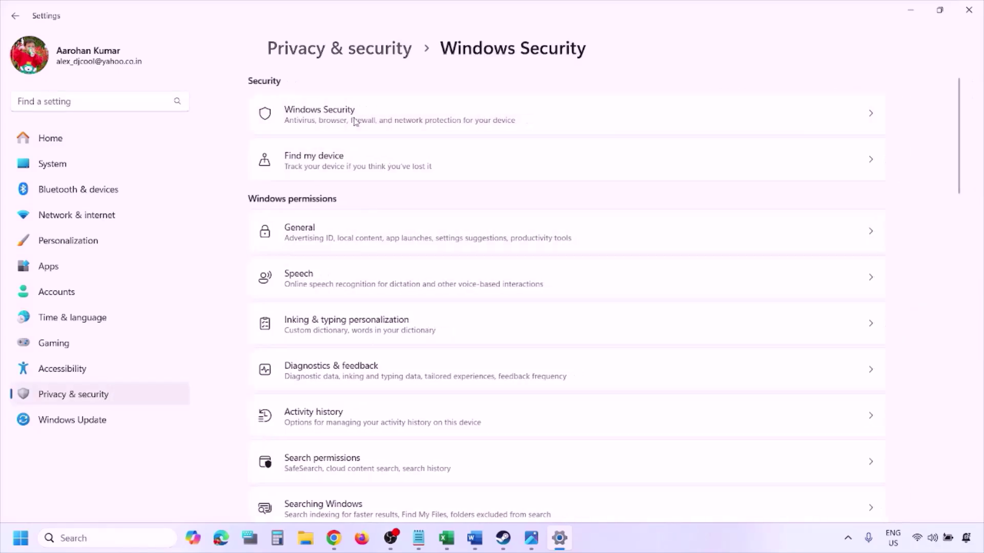
pyautogui.click(363, 197)
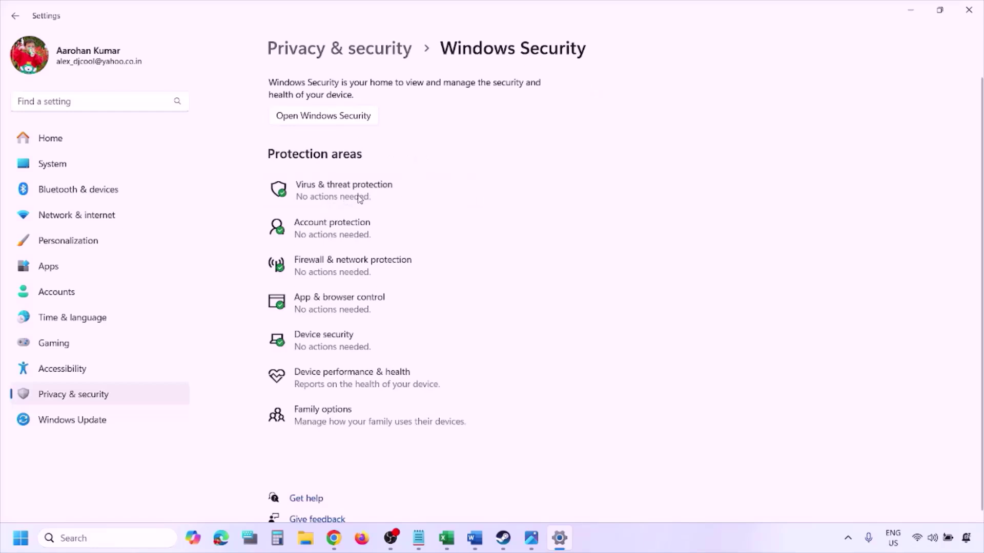
# Open the ransomware protection settings and bring up the list of apps allowed through Controlled folder access.
pyautogui.scroll(-3, 374, 354)
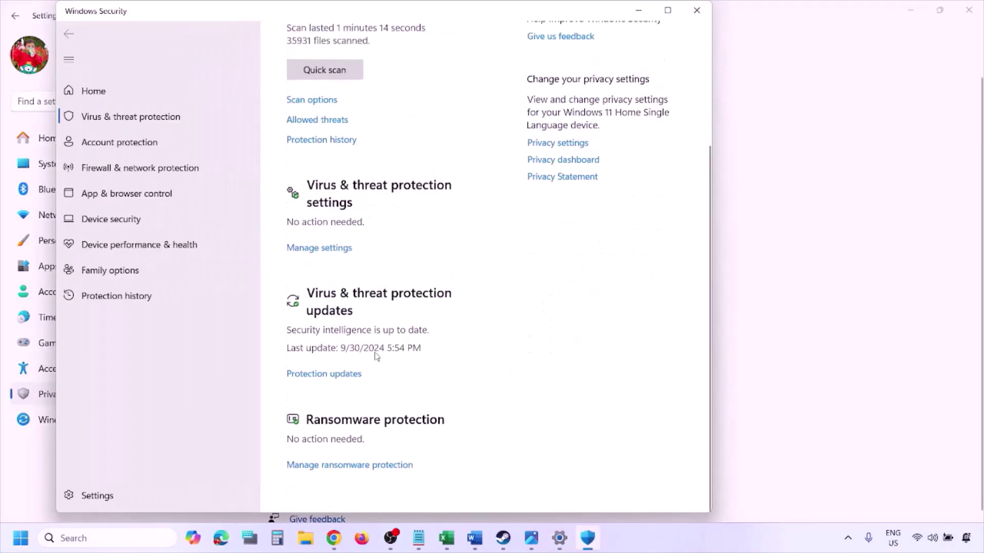
pyautogui.click(369, 465)
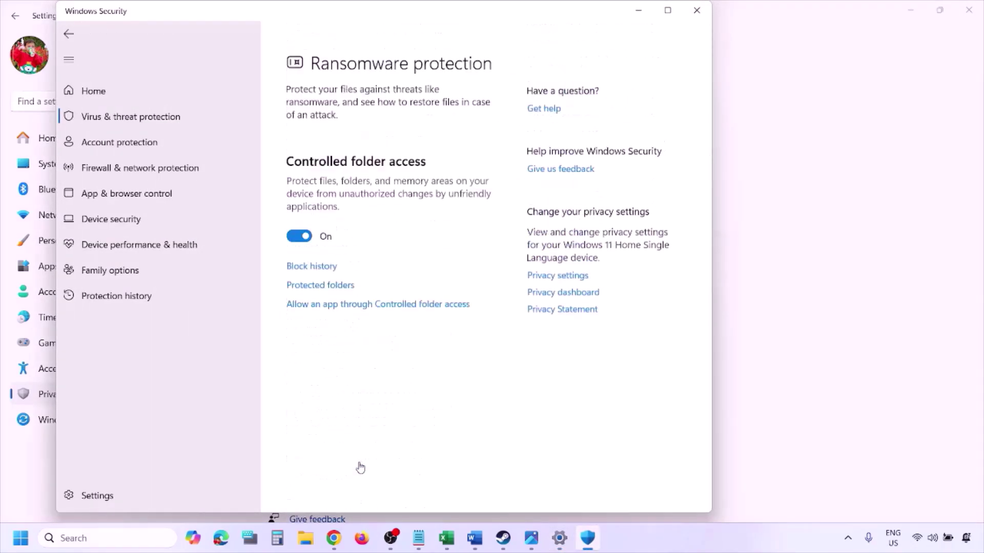
pyautogui.click(371, 290)
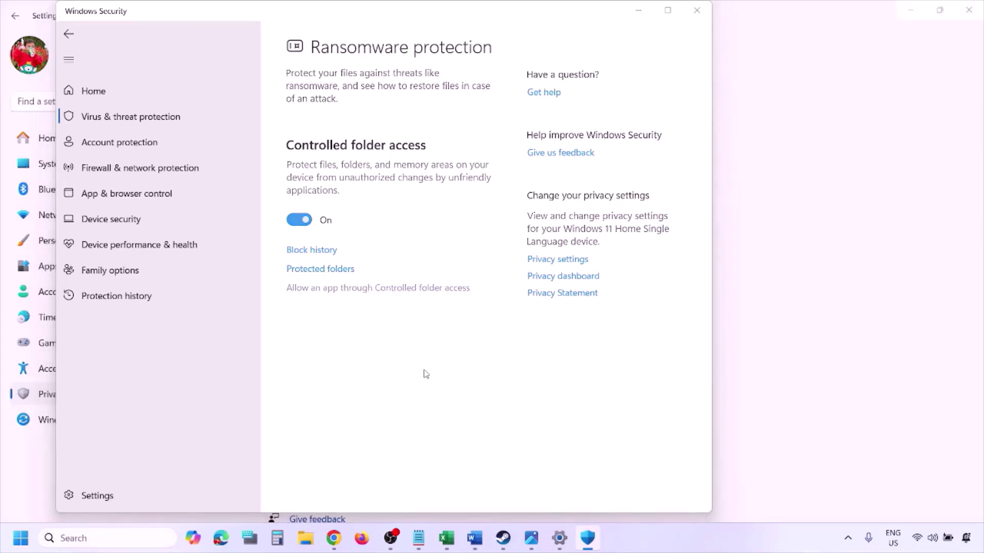
pyautogui.scroll(-1, 359, 149)
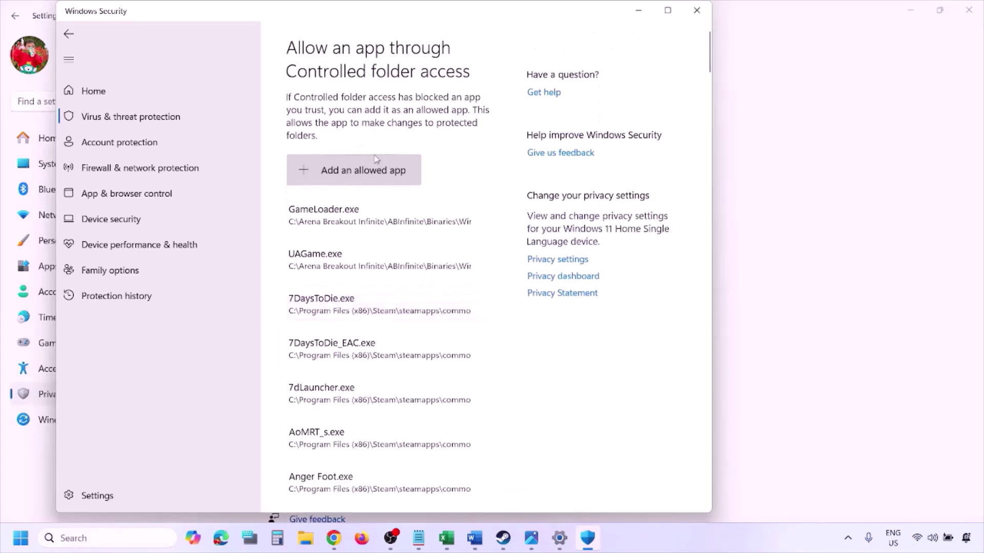
# Try to add an allowed app by browsing to C:\Program Files (x86)\Steam\steamapps, and cancel the file selection.
pyautogui.click(359, 172)
pyautogui.click(369, 222)
pyautogui.click(112, 273)
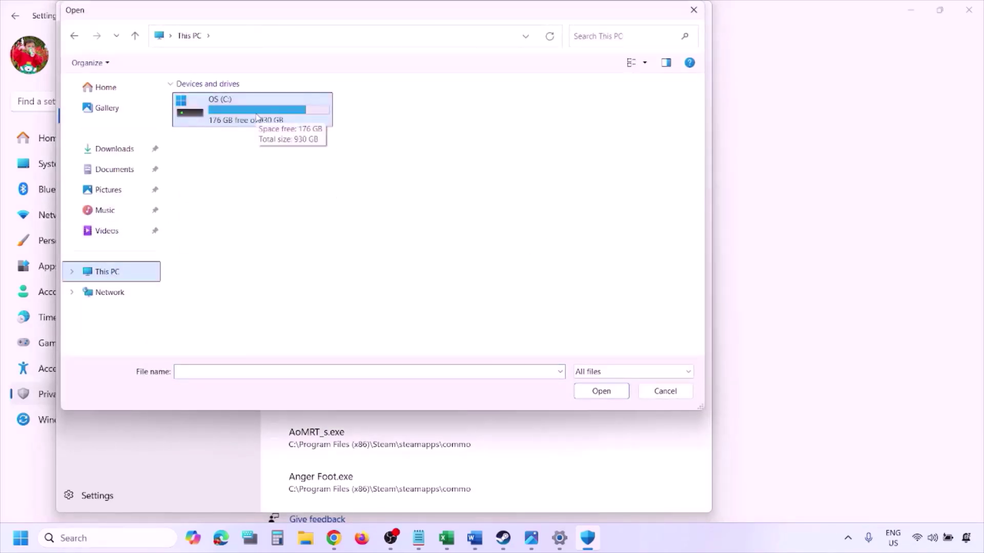
pyautogui.doubleClick(256, 117)
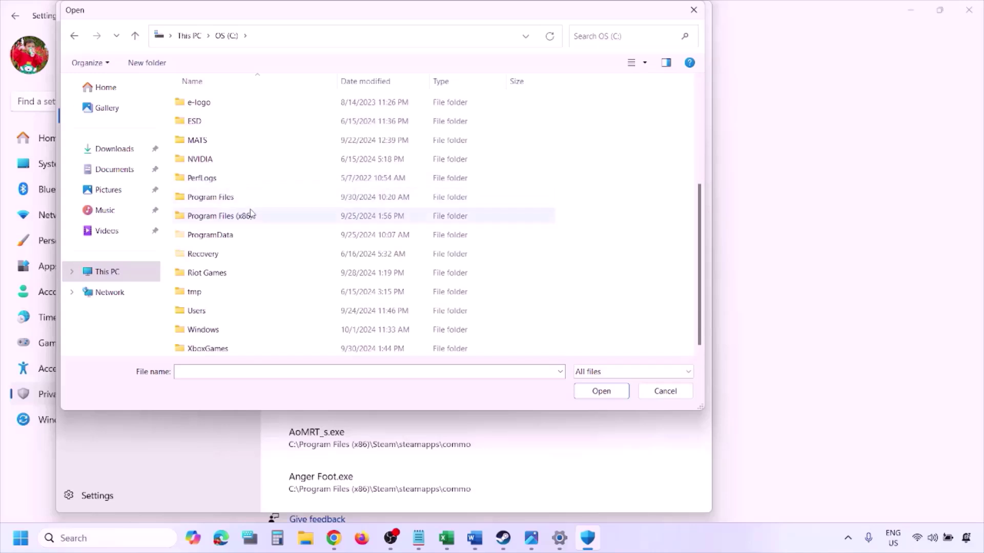
pyautogui.doubleClick(247, 216)
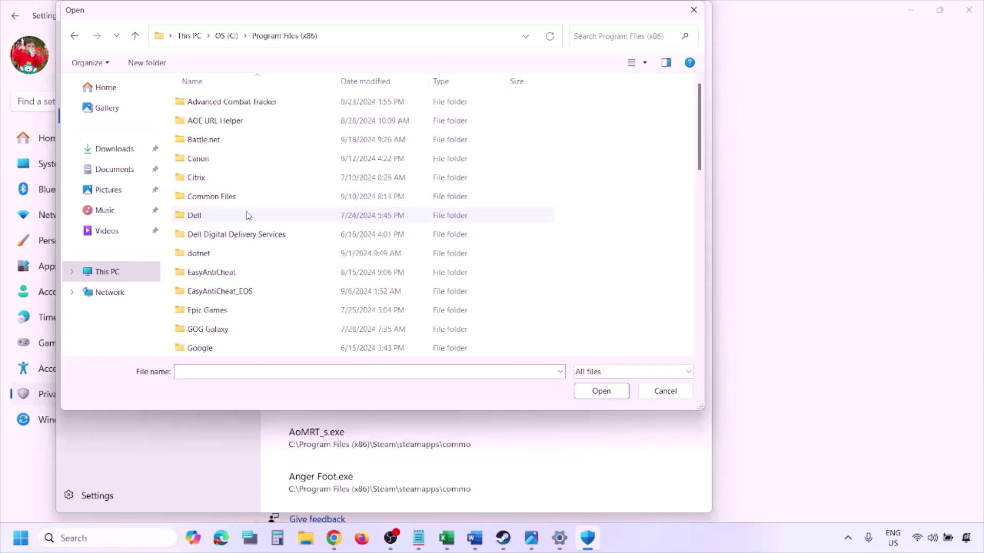
pyautogui.scroll(-8, 247, 216)
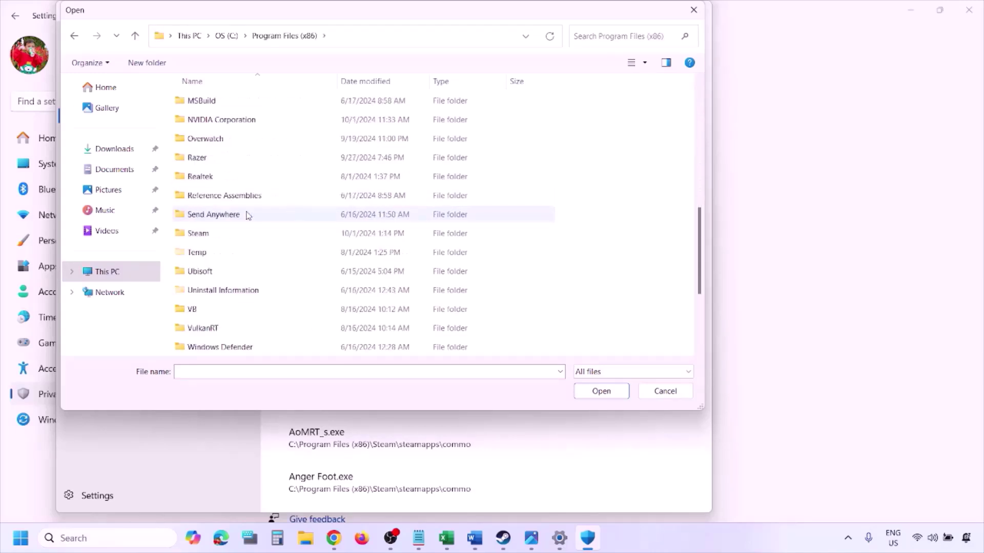
pyautogui.doubleClick(220, 178)
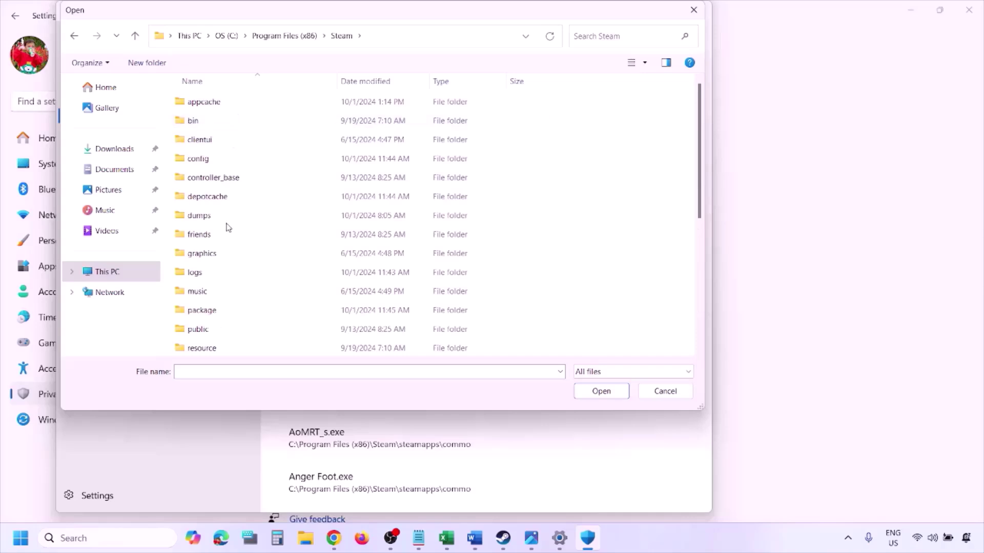
pyautogui.scroll(-4, 226, 226)
pyautogui.doubleClick(206, 196)
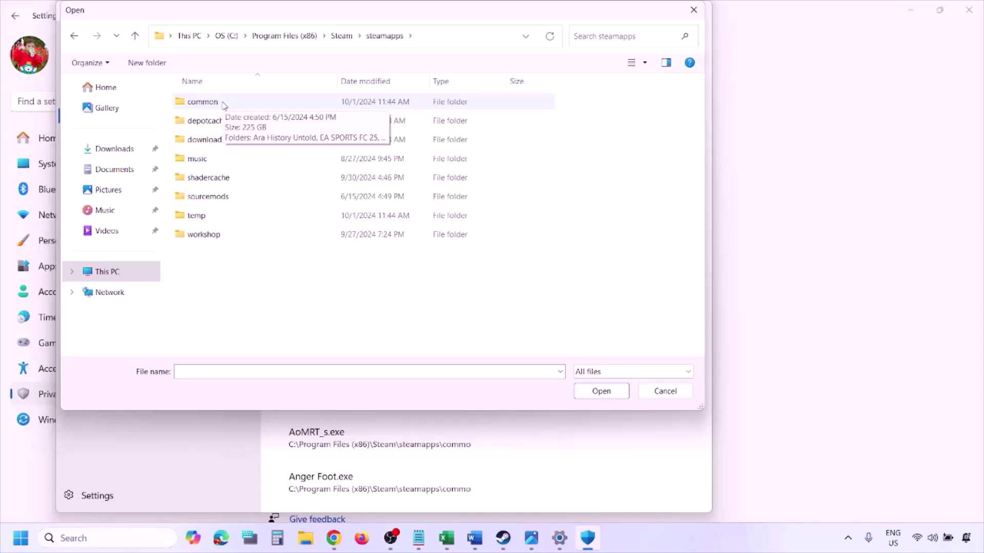
pyautogui.click(664, 392)
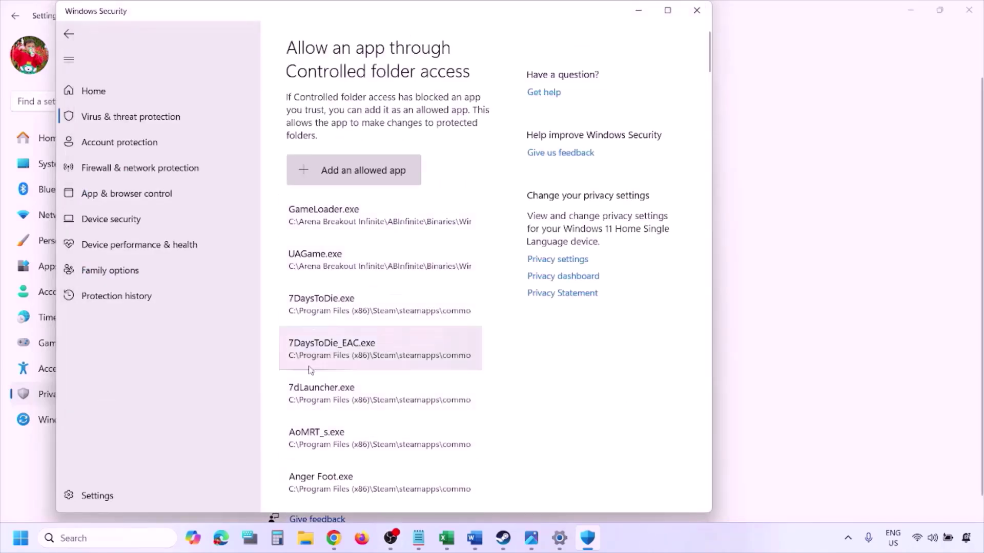
# Switch to Control Panel and open the list of apps allowed through Windows Defender Firewall under System and Security.
pyautogui.click(101, 538)
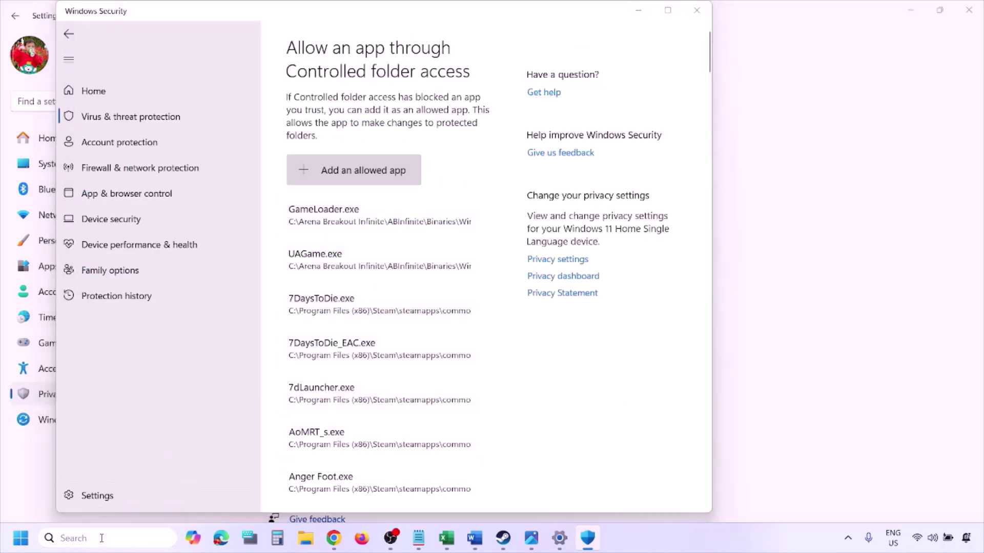
pyautogui.write('ontrol')
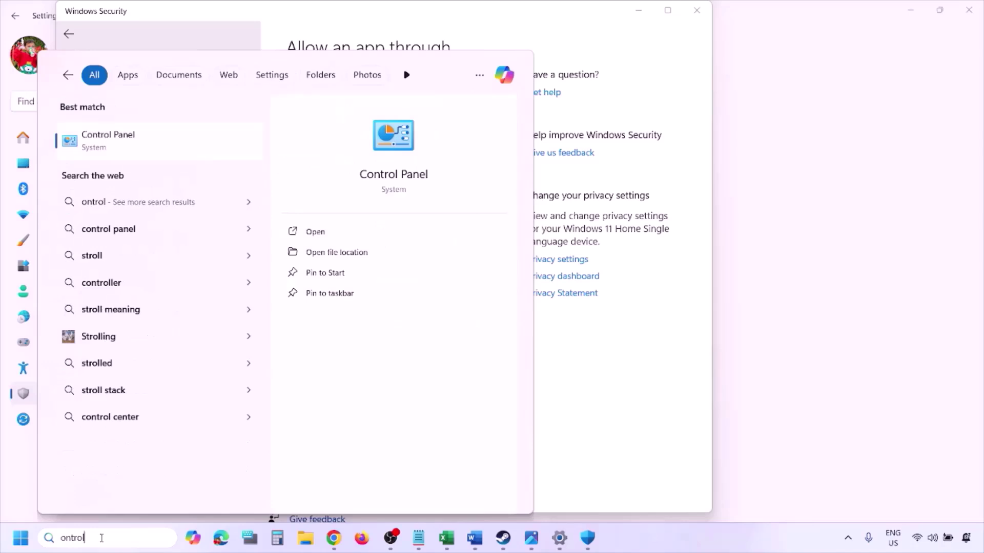
pyautogui.press('Return')
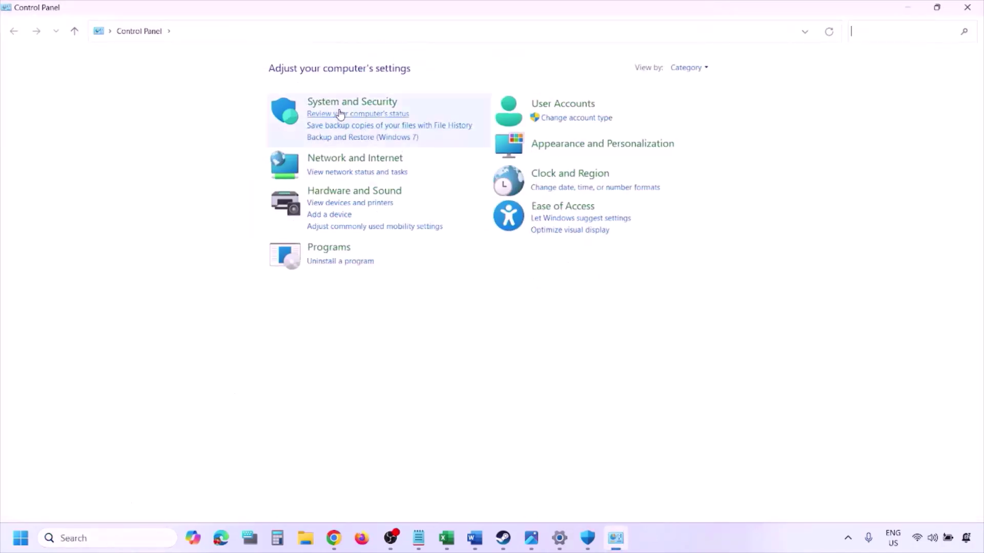
pyautogui.click(338, 104)
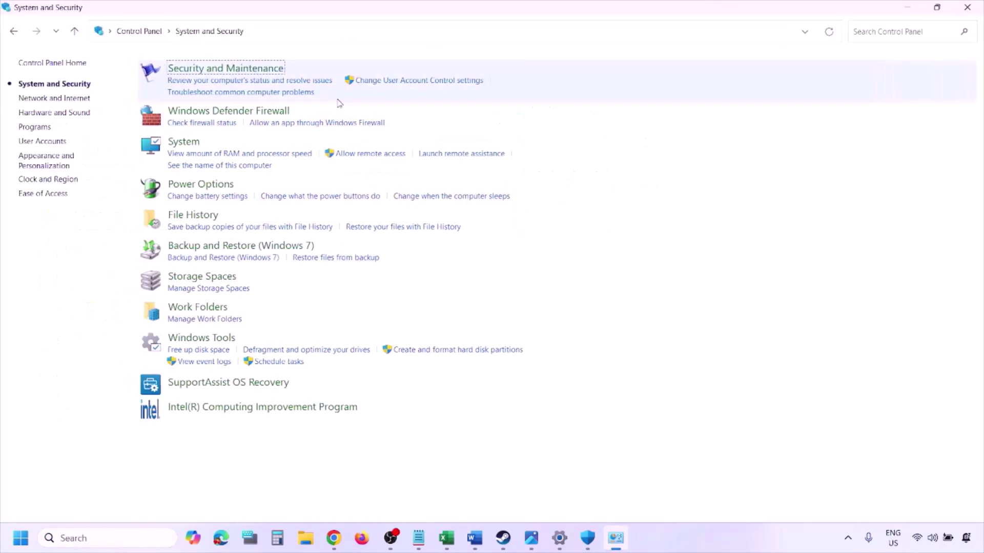
pyautogui.click(265, 112)
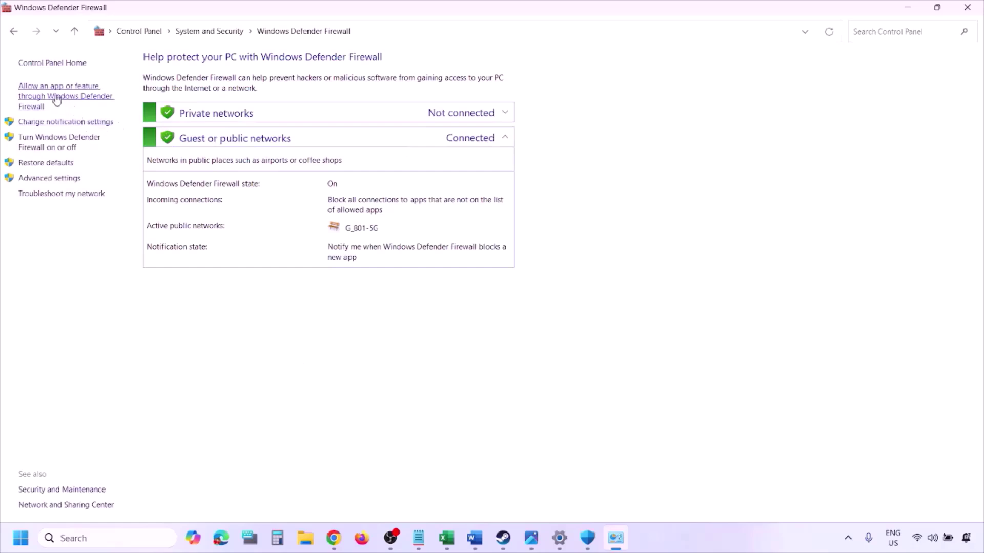
pyautogui.click(68, 95)
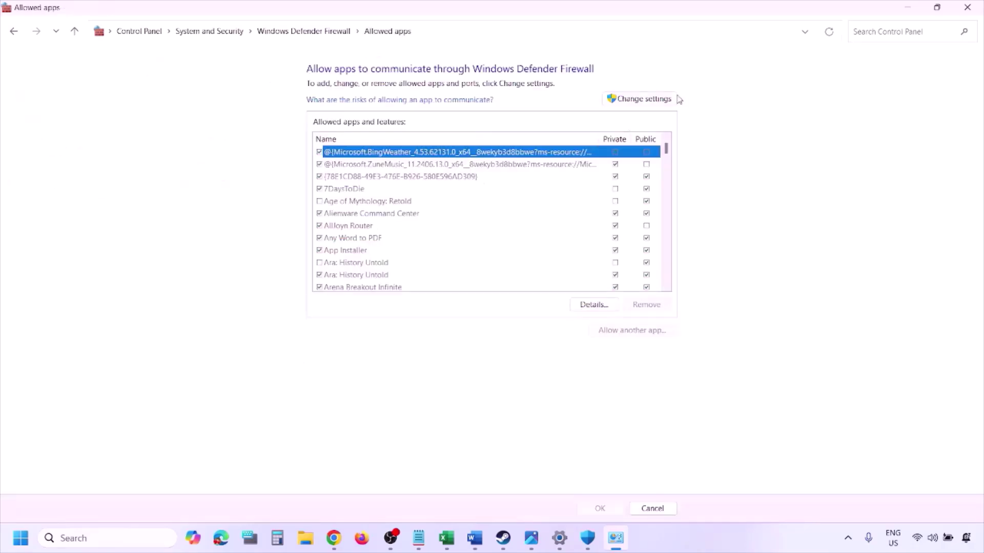
# Try to allow another app through the firewall by browsing This PC, then cancel the addition and close the allowed apps window.
pyautogui.click(661, 98)
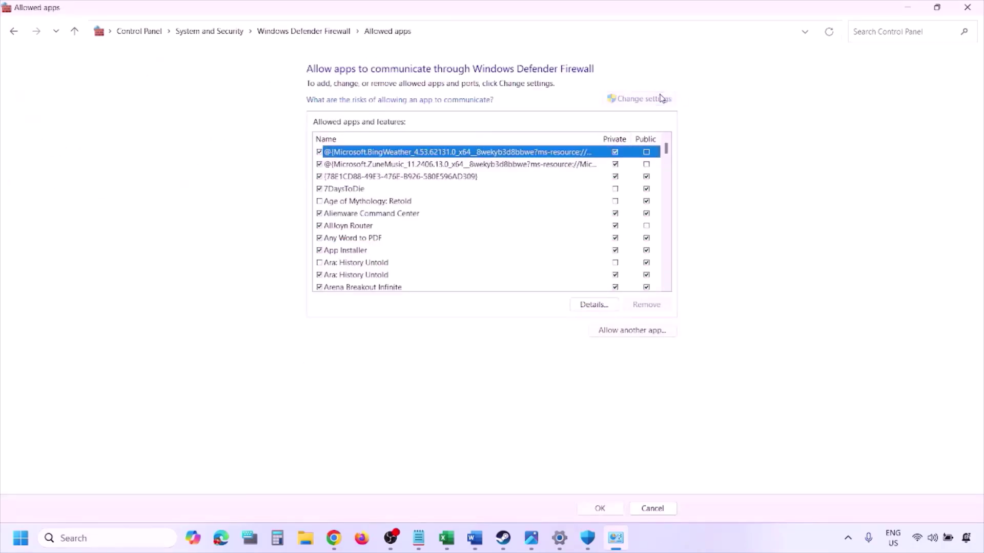
pyautogui.click(633, 331)
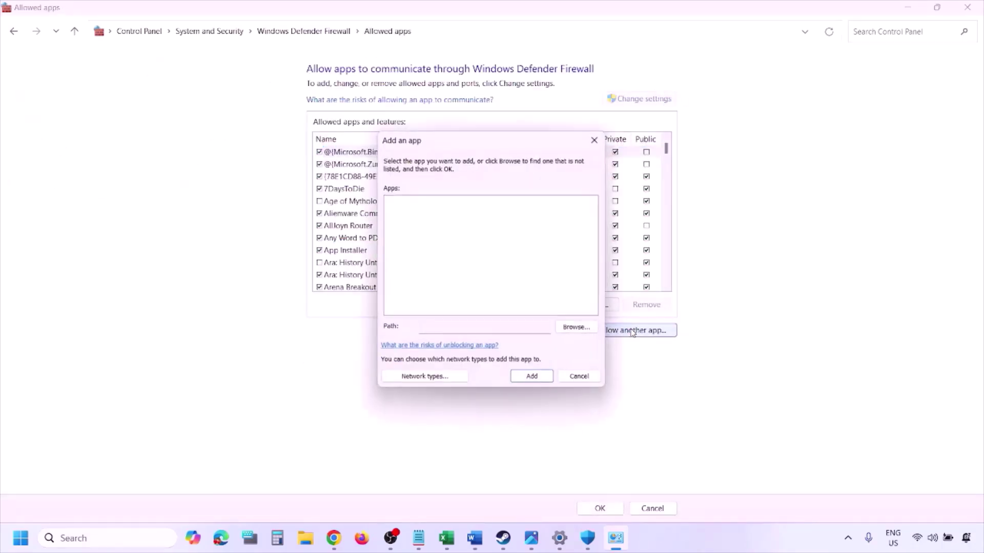
pyautogui.click(579, 330)
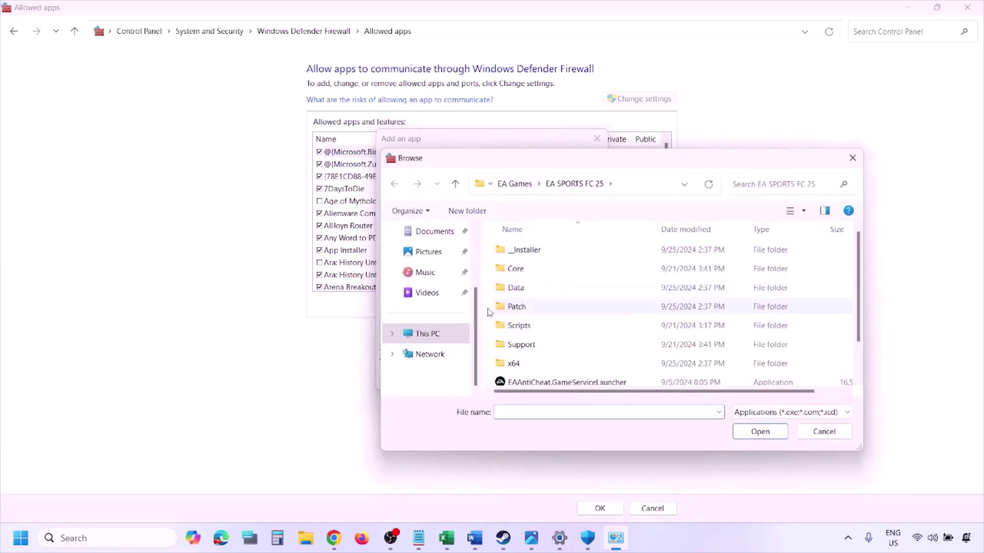
pyautogui.click(451, 339)
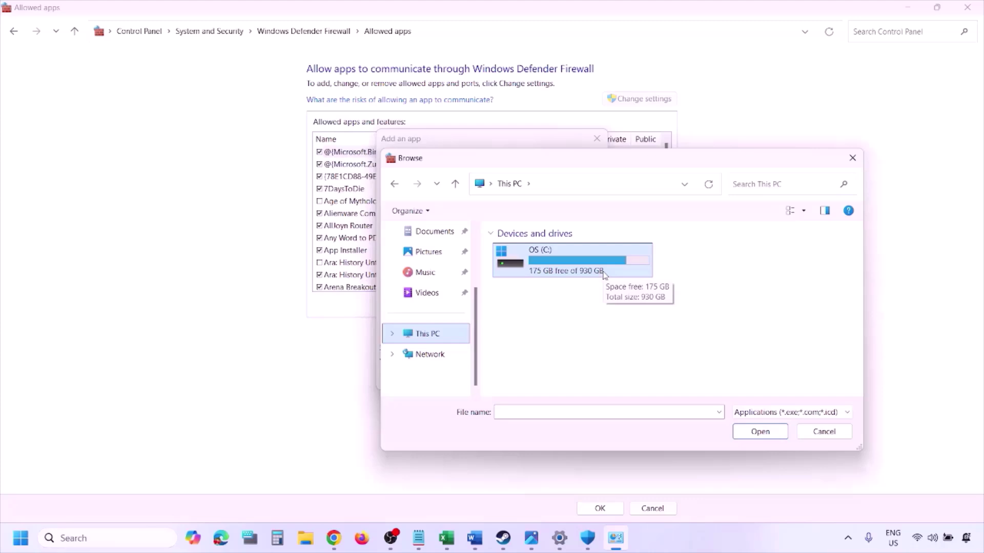
pyautogui.click(812, 436)
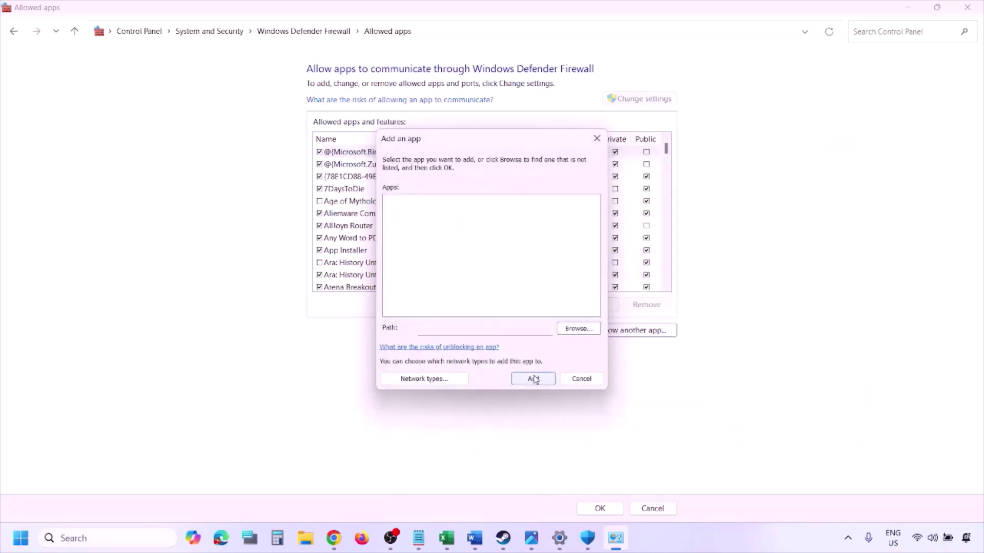
pyautogui.click(575, 380)
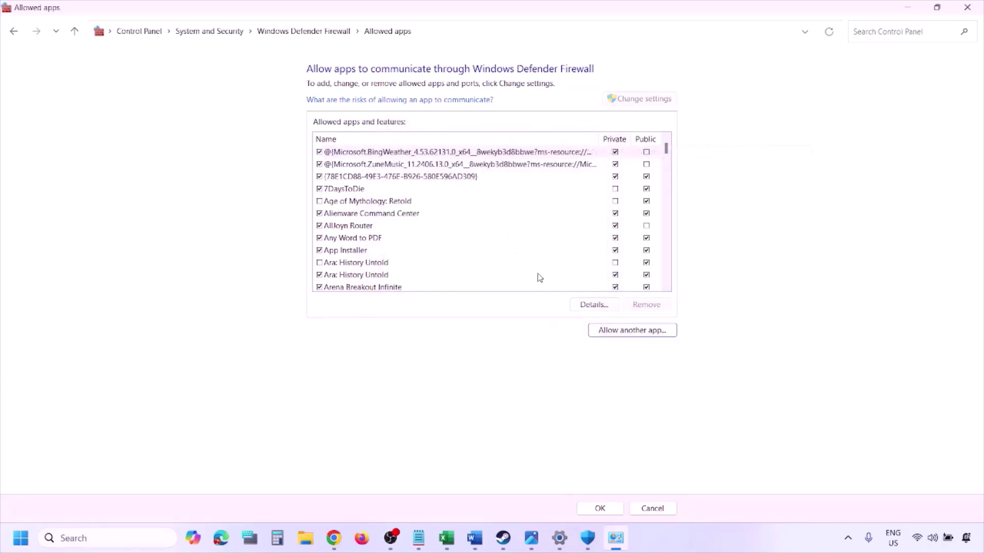
pyautogui.click(976, 9)
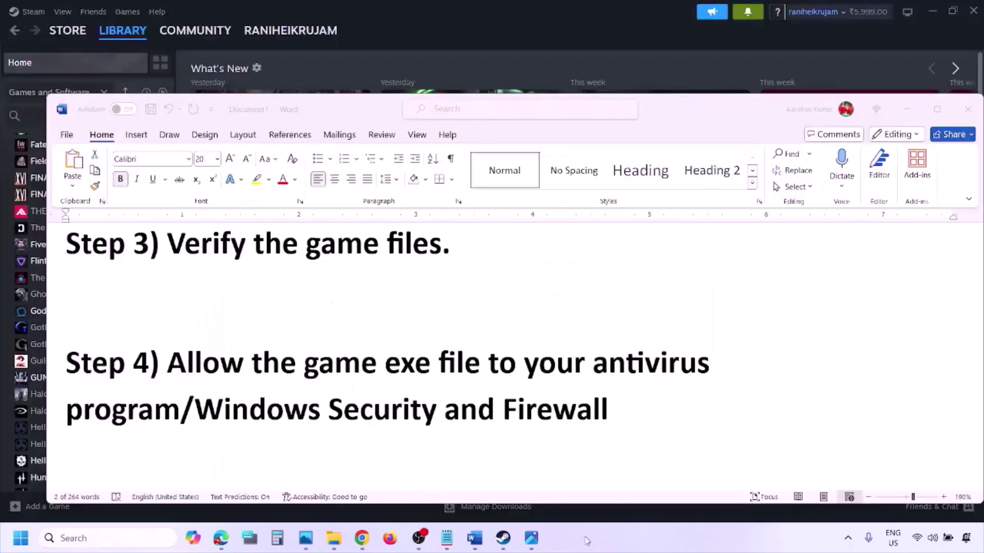
# Review Step 5 on clean graphics driver installation in the Word document, highlighting parts of its text and the AMD support link.
pyautogui.scroll(-5, 352, 350)
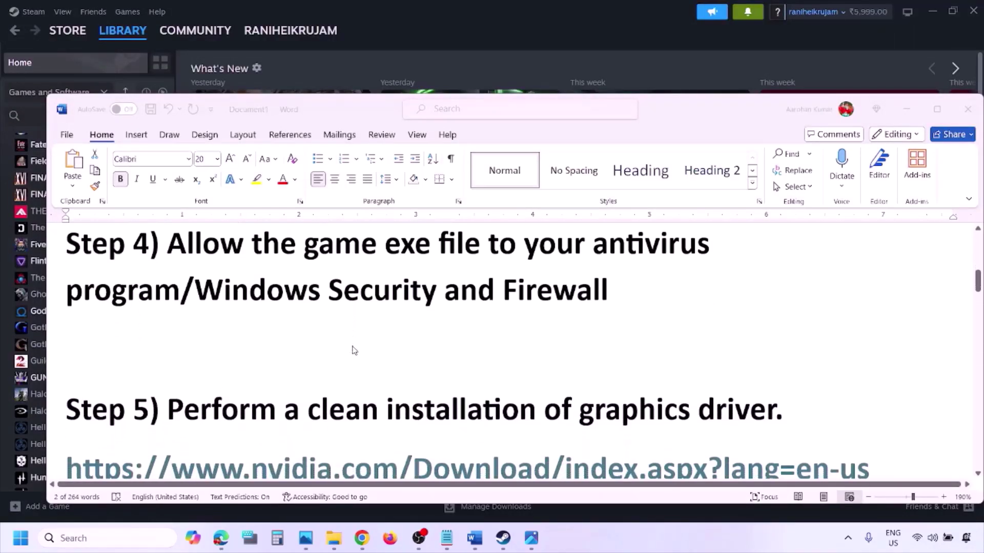
pyautogui.scroll(-1, 321, 367)
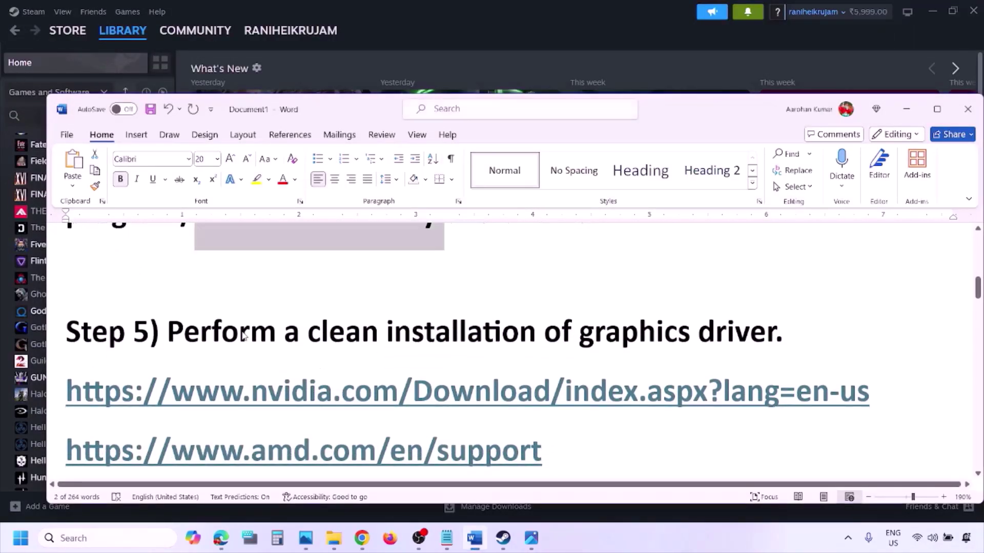
pyautogui.doubleClick(244, 334)
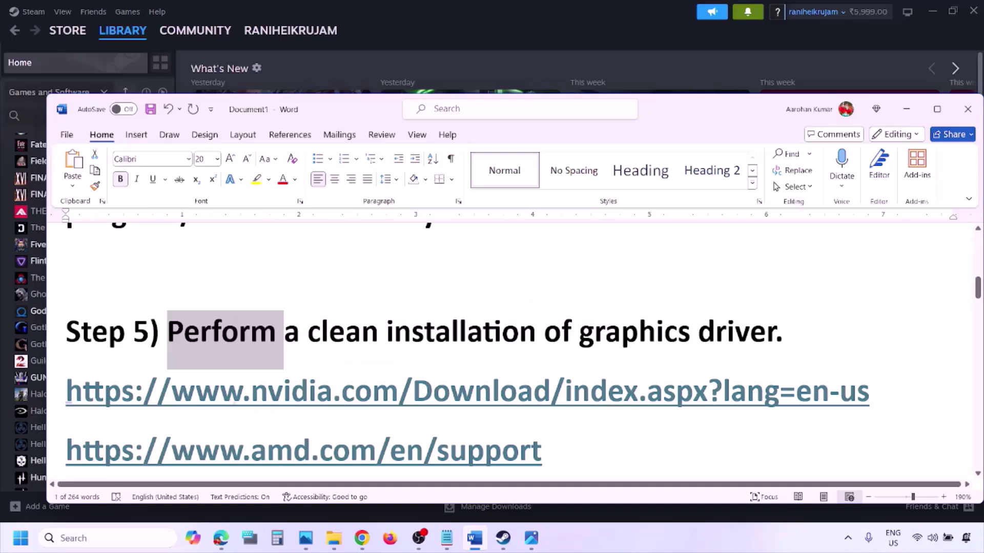
pyautogui.moveTo(220, 392); pyautogui.dragTo(351, 391)
pyautogui.scroll(-1, 351, 379)
pyautogui.moveTo(220, 410); pyautogui.dragTo(461, 410)
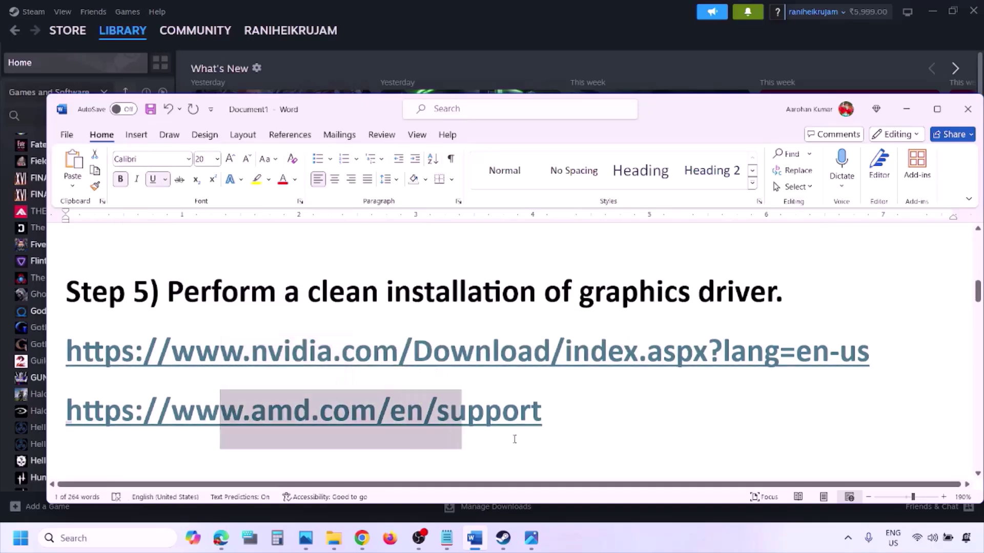
# Switch to the NVIDIA drivers page in Chrome and search for GeForce RTX 3050 Laptop GPU drivers for Windows 11.
pyautogui.click(647, 530)
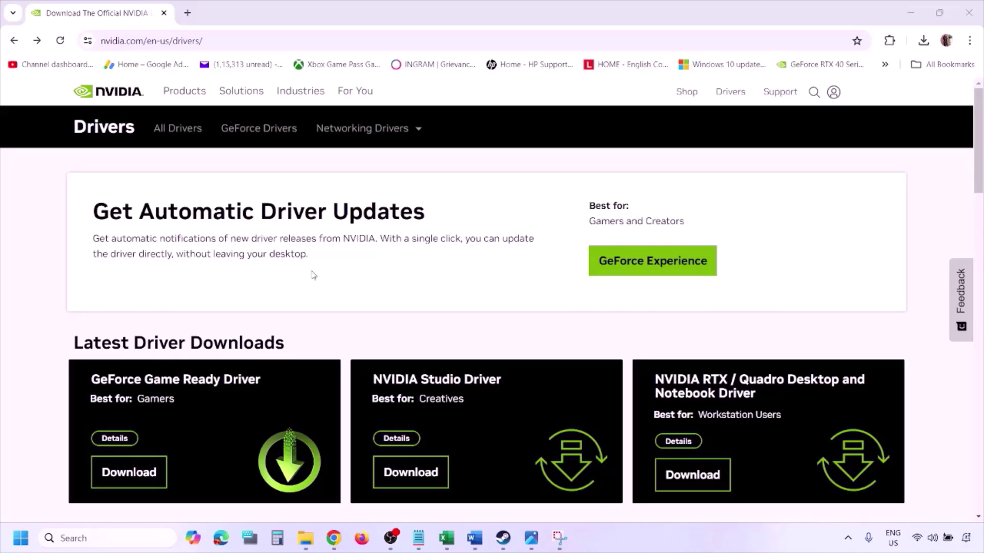
pyautogui.scroll(-8, 230, 313)
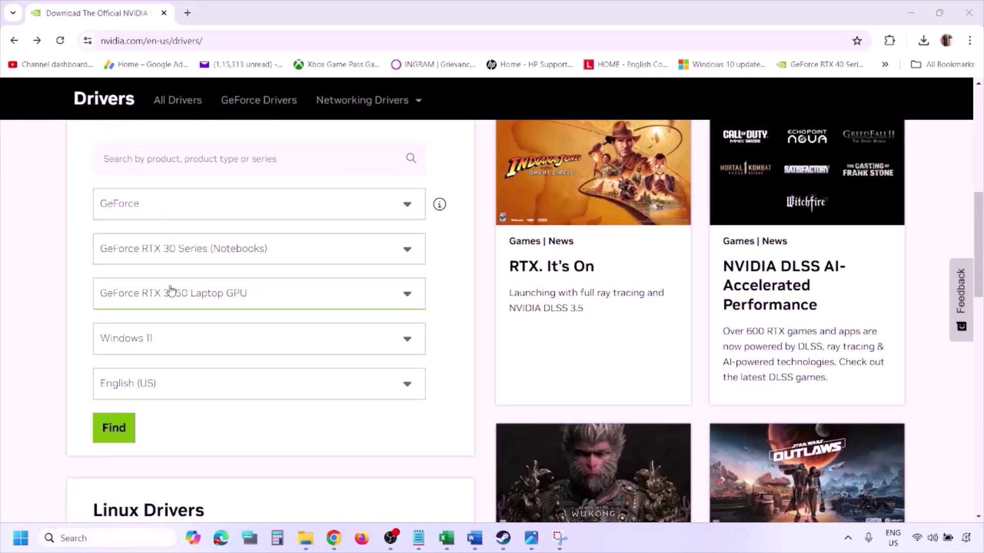
pyautogui.click(163, 344)
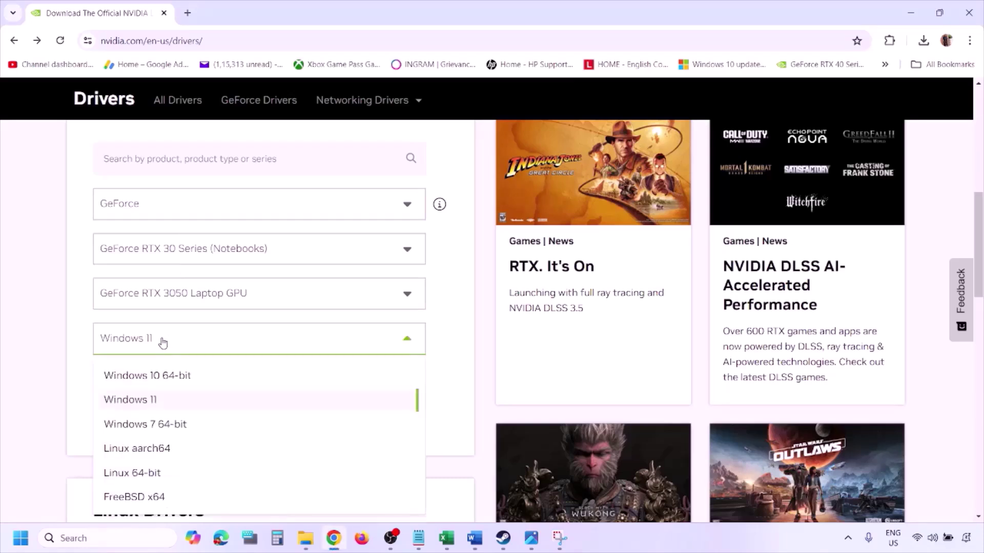
pyautogui.click(144, 406)
pyautogui.click(113, 428)
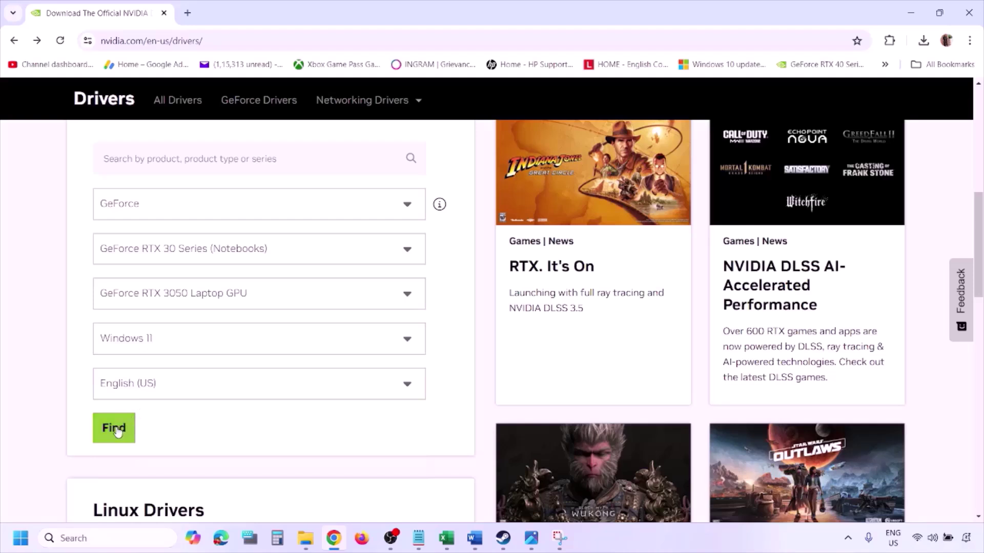
# Switch to Photos and view 1.png through 5.png, covering the driver download and the clean installation options.
pyautogui.click(531, 538)
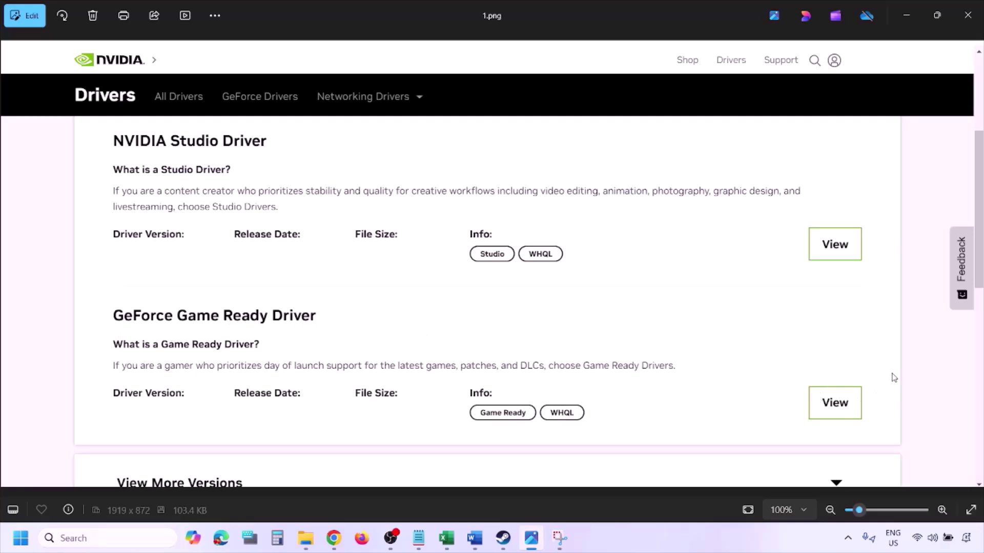
pyautogui.press('Right')
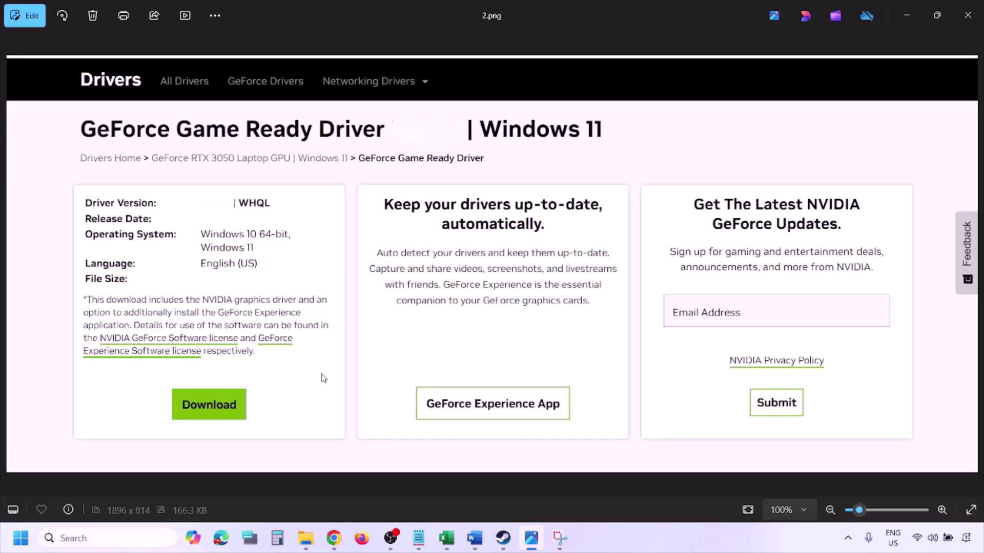
pyautogui.press('Right')
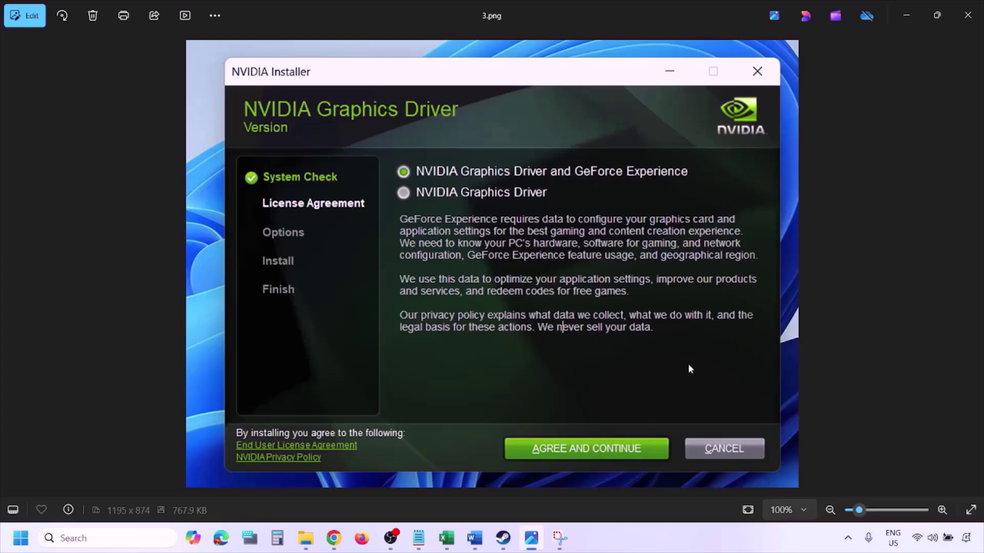
pyautogui.press('Right')
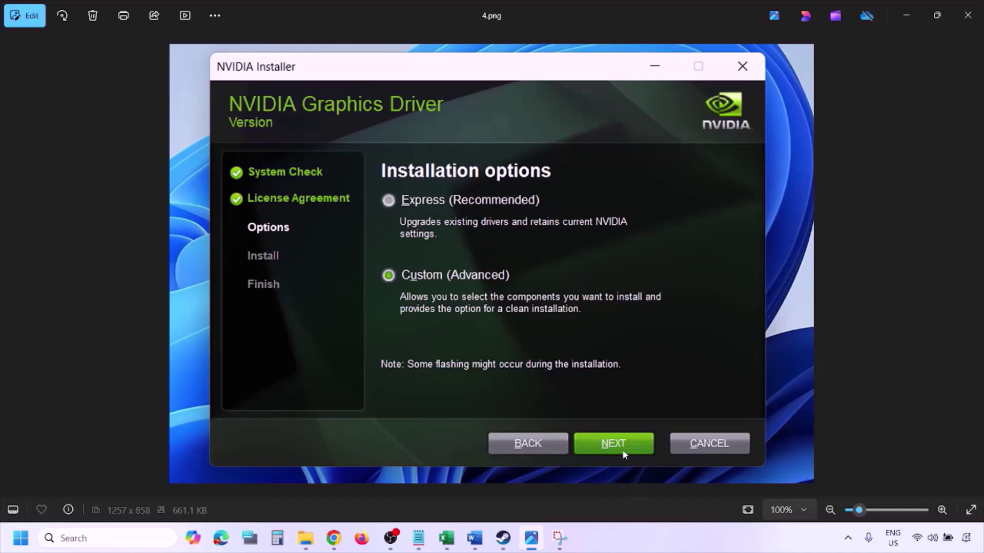
pyautogui.press('Right')
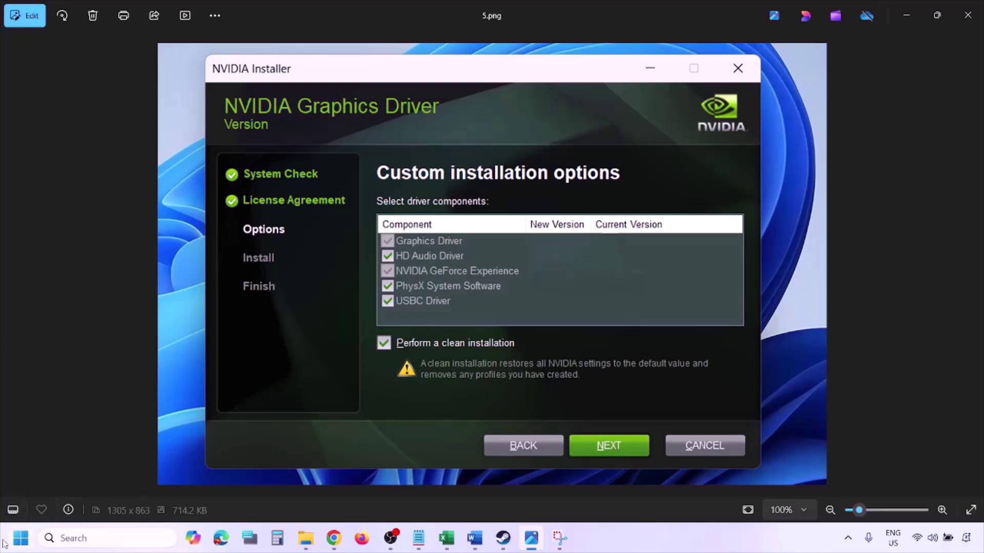
# Show the PC's power options, including Restart, and dismiss them without choosing one.
pyautogui.click(20, 538)
pyautogui.click(378, 498)
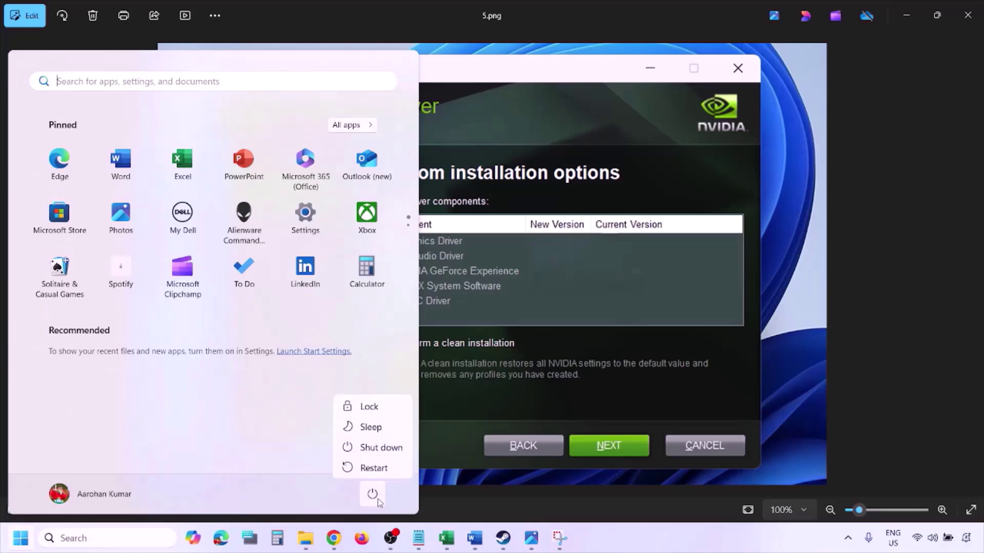
pyautogui.click(671, 550)
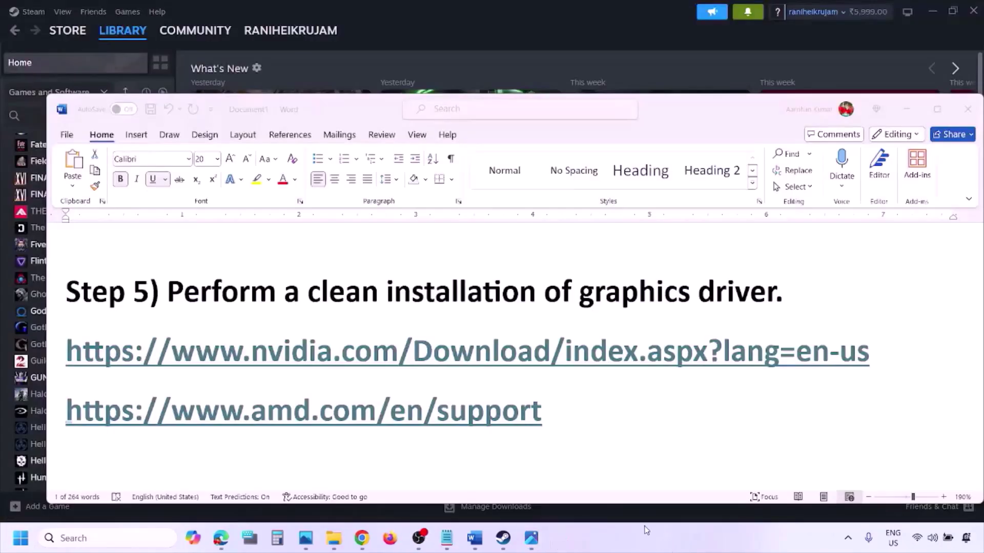
# Select the AMD support link under Step 5 in the Word document, check the PC's power options again, and delete the link.
pyautogui.click(581, 412)
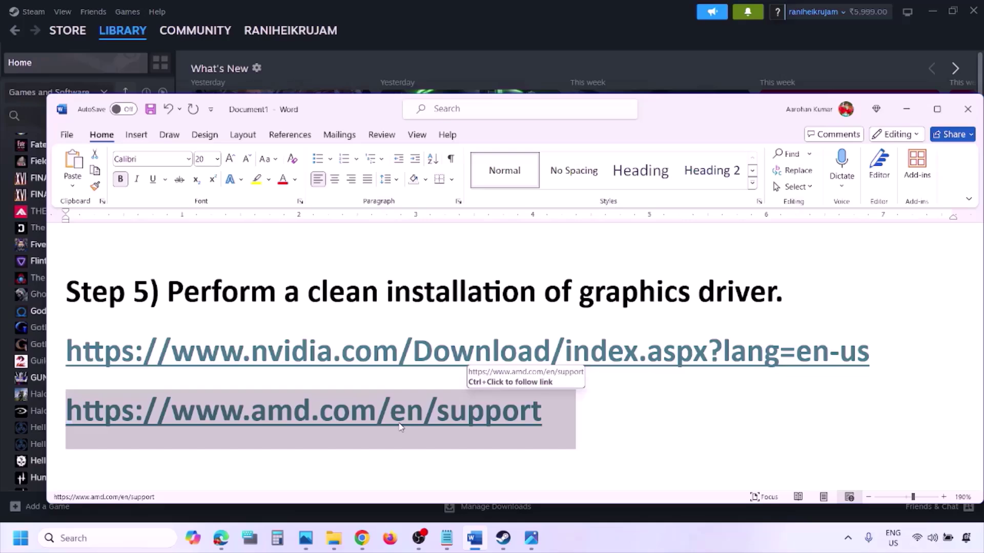
pyautogui.click(21, 538)
pyautogui.click(373, 496)
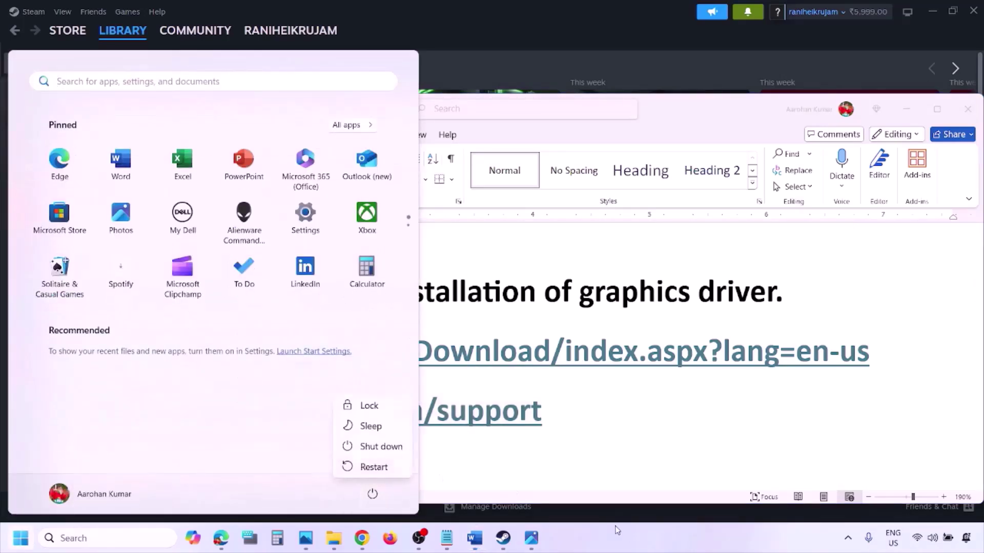
pyautogui.click(622, 542)
pyautogui.press('BackSpace')
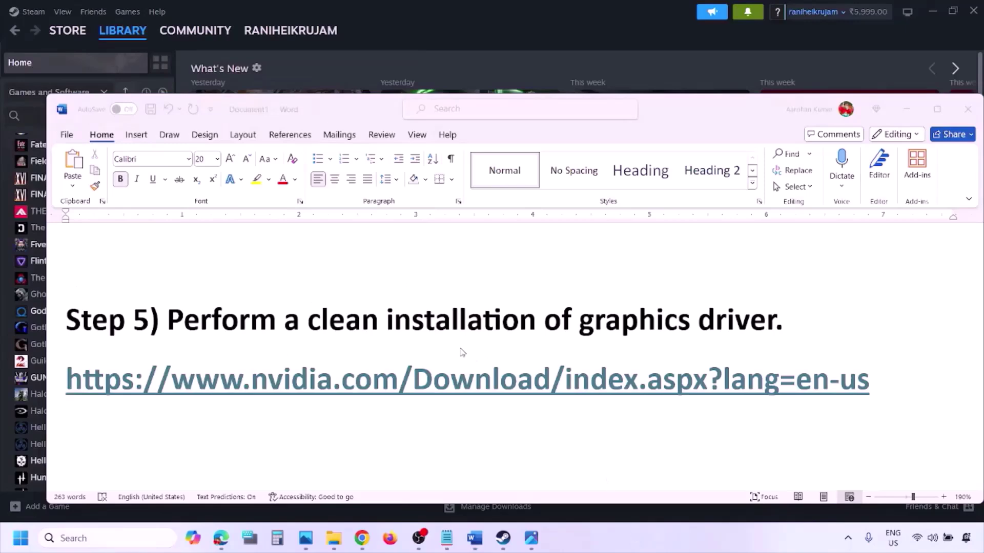
pyautogui.scroll(-3, 461, 351)
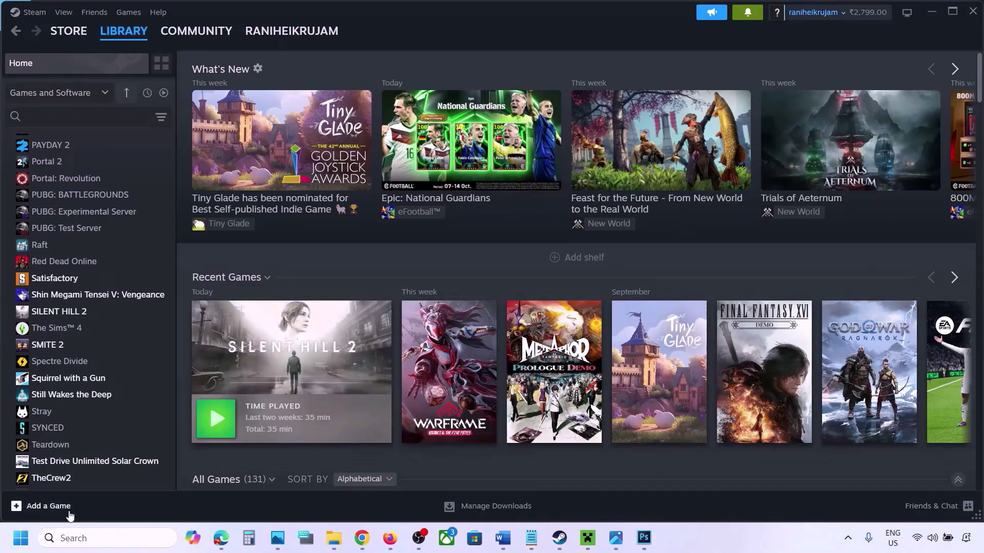
# Search Windows for "graphics" and open Graphics settings.
pyautogui.click(77, 538)
pyautogui.write('gra')
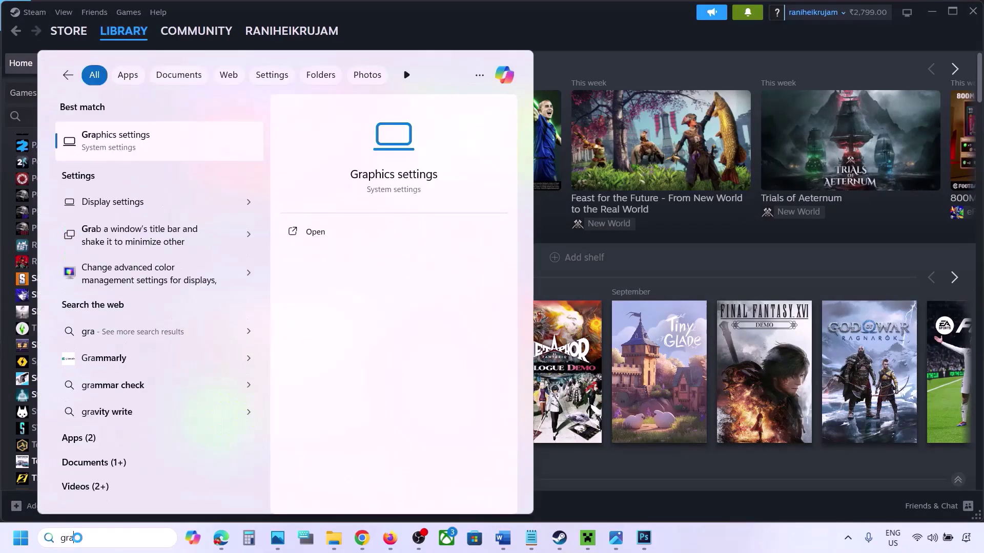
pyautogui.write('phics')
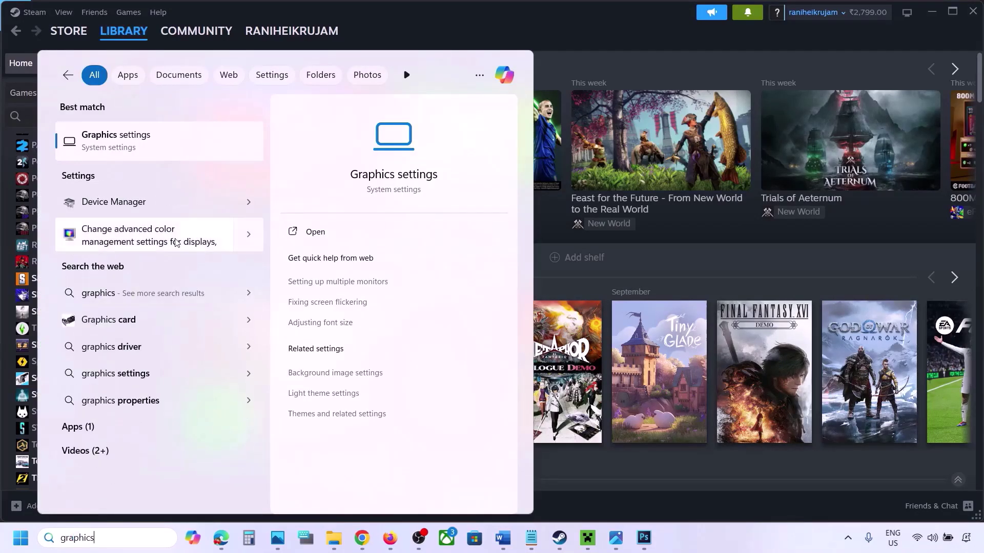
pyautogui.click(122, 146)
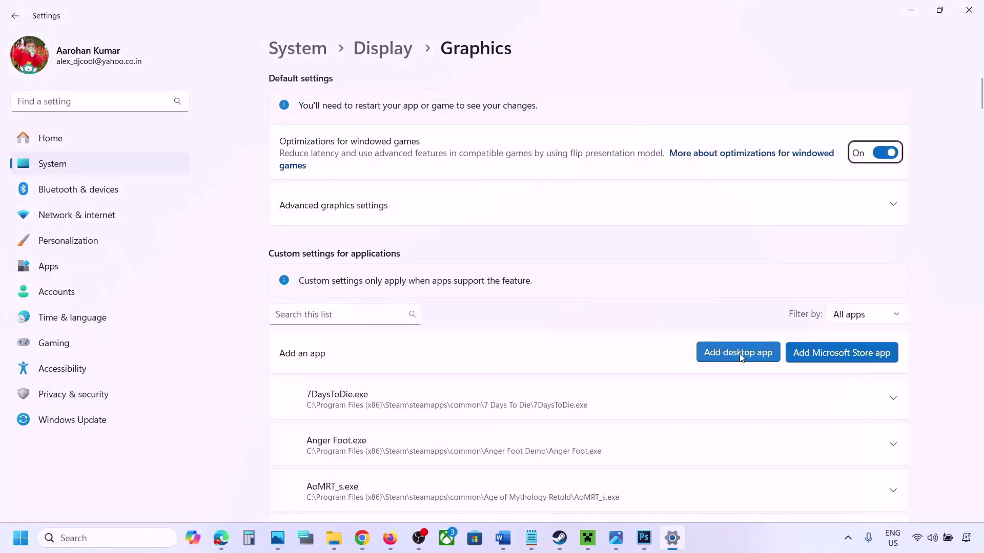
# Try to add a desktop app by browsing to C:\Program Files (x86)\Steam\steamapps\common, and cancel the file selection.
pyautogui.click(744, 357)
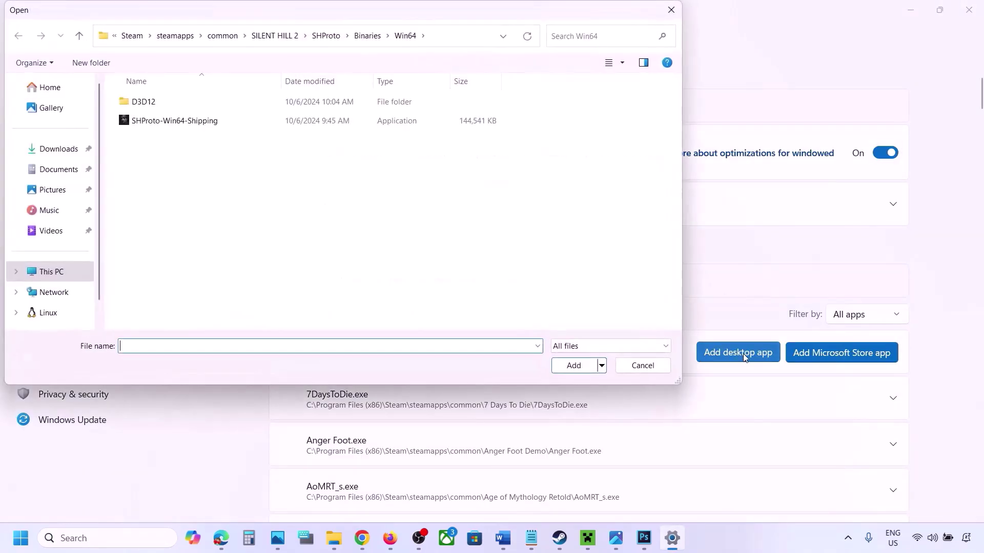
pyautogui.click(225, 35)
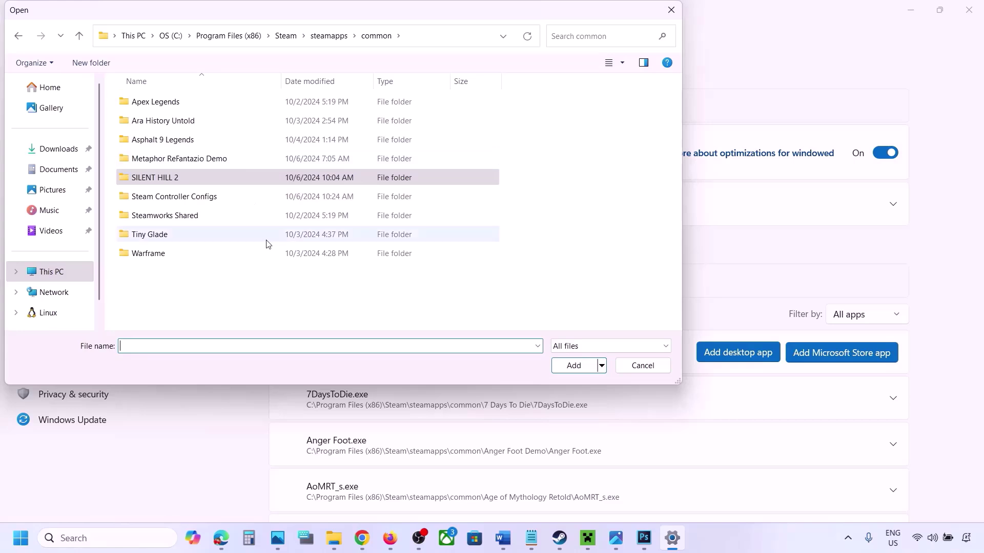
pyautogui.click(634, 368)
# Set the GPU preference of ChainedTogether-Win64-Shipping.exe to High Performance (NVIDIA GeForce RTX 3050 Laptop GPU).
pyautogui.scroll(-5, 617, 399)
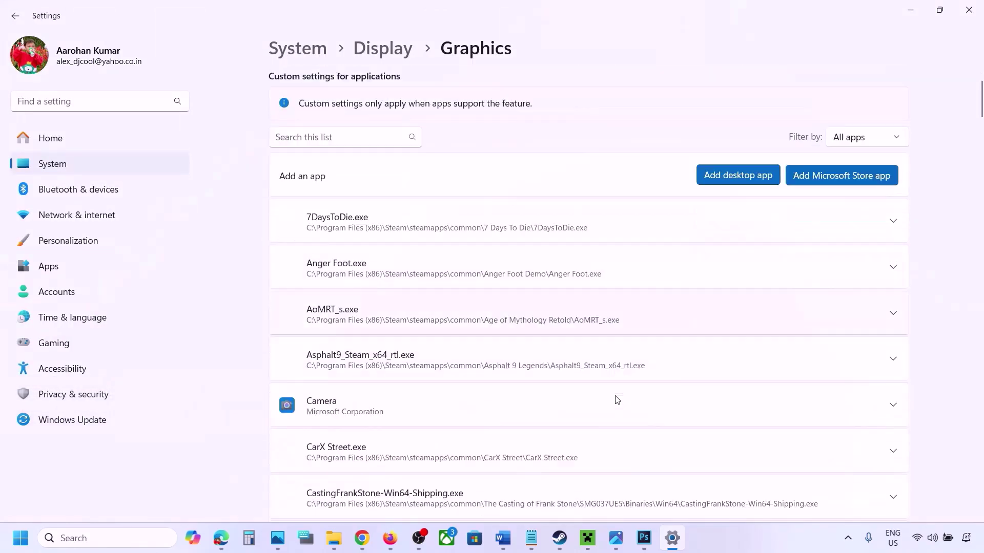
pyautogui.scroll(-4, 617, 399)
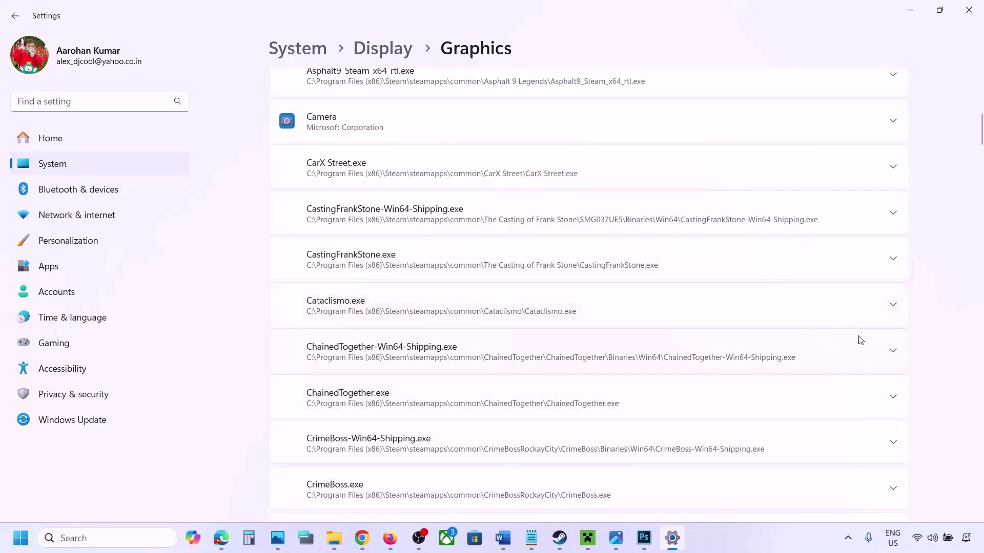
pyautogui.click(892, 357)
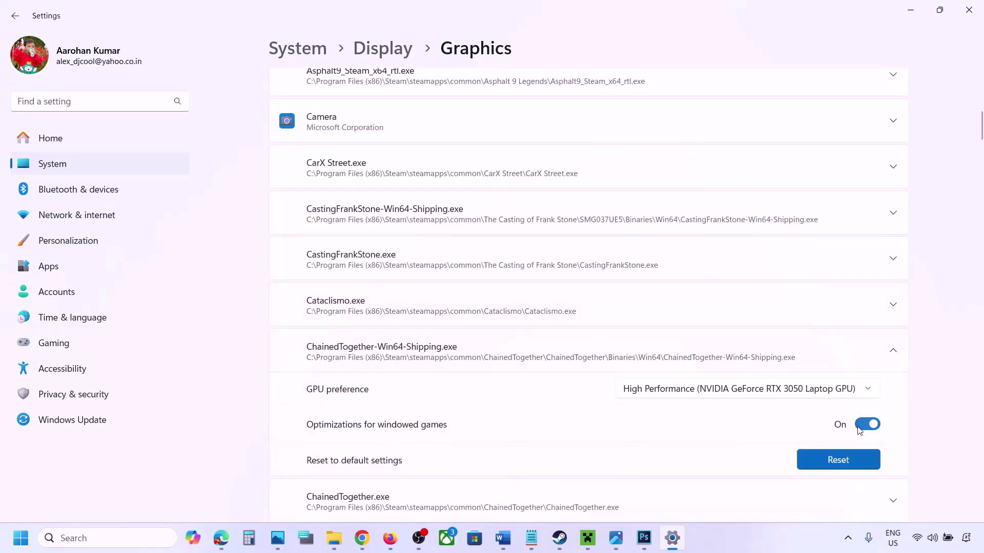
pyautogui.click(835, 390)
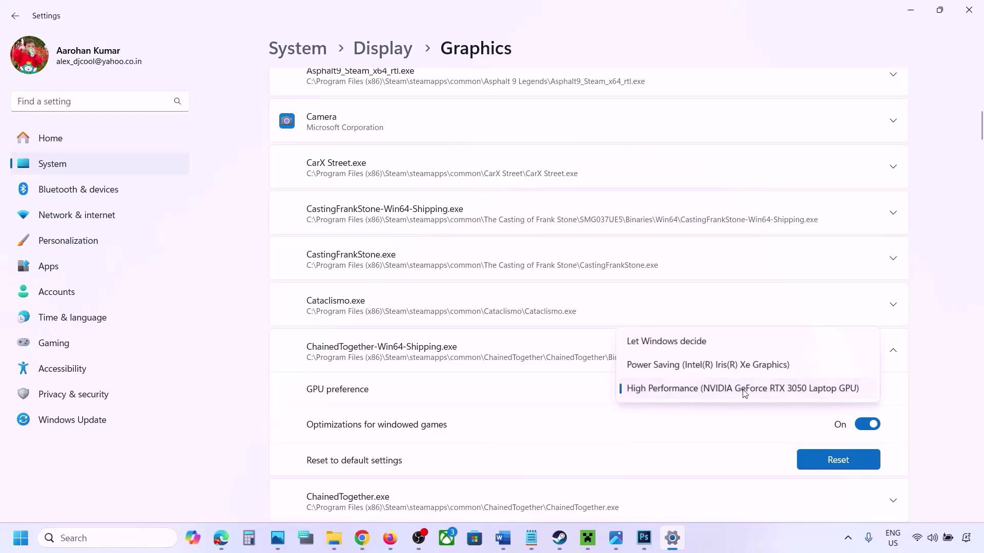
pyautogui.click(778, 391)
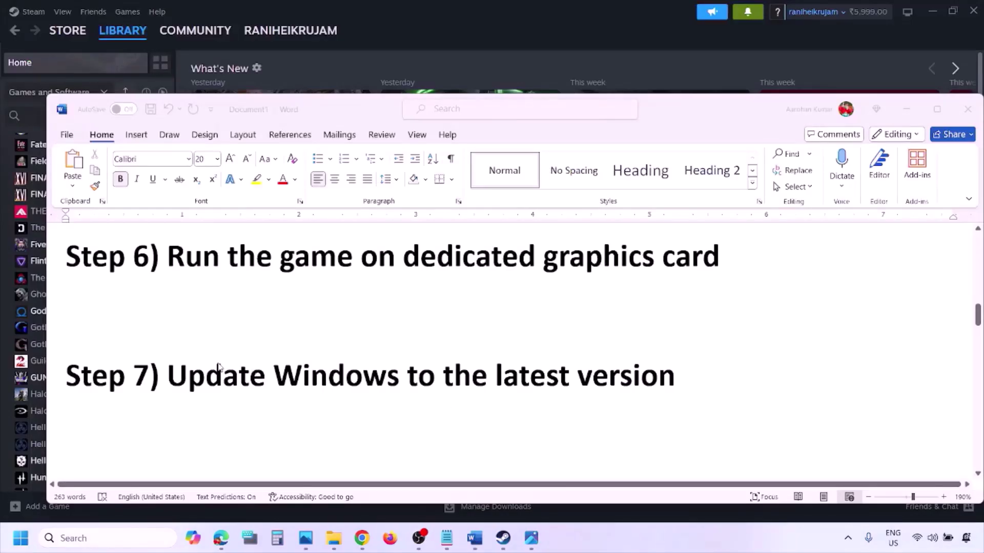
# Highlight the Step 7 text in the Word document, open Windows Update in Settings, and check for updates.
pyautogui.click(218, 366)
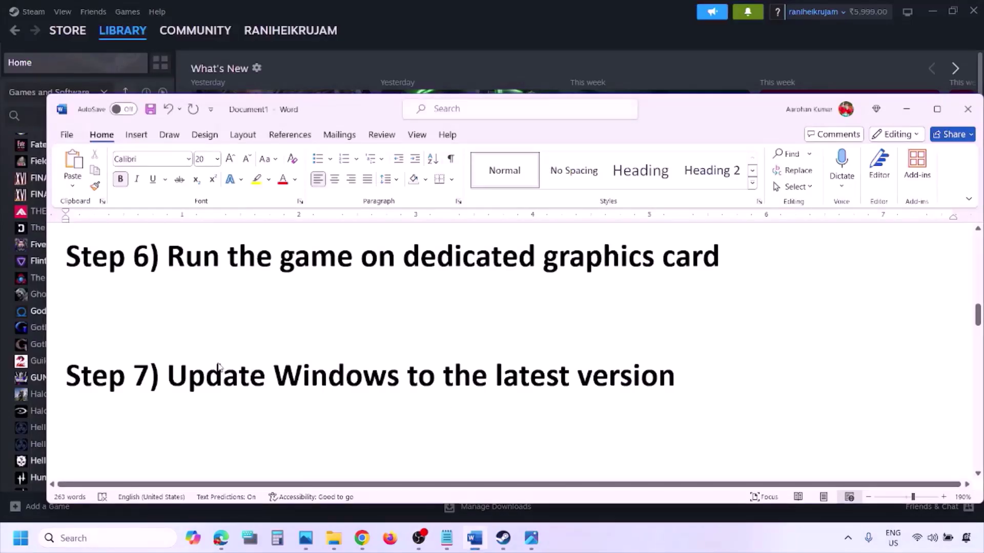
pyautogui.moveTo(174, 376); pyautogui.dragTo(660, 359)
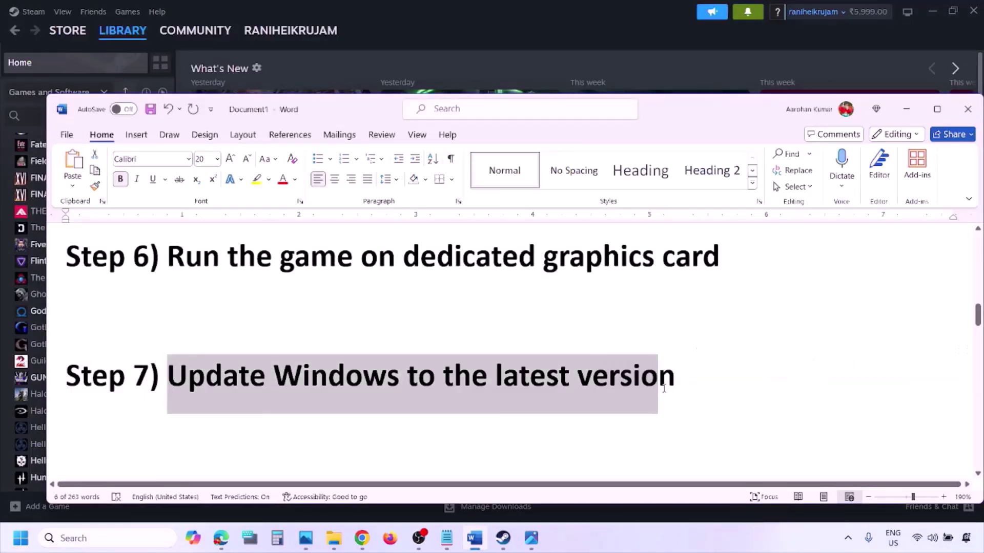
pyautogui.press('super+i')
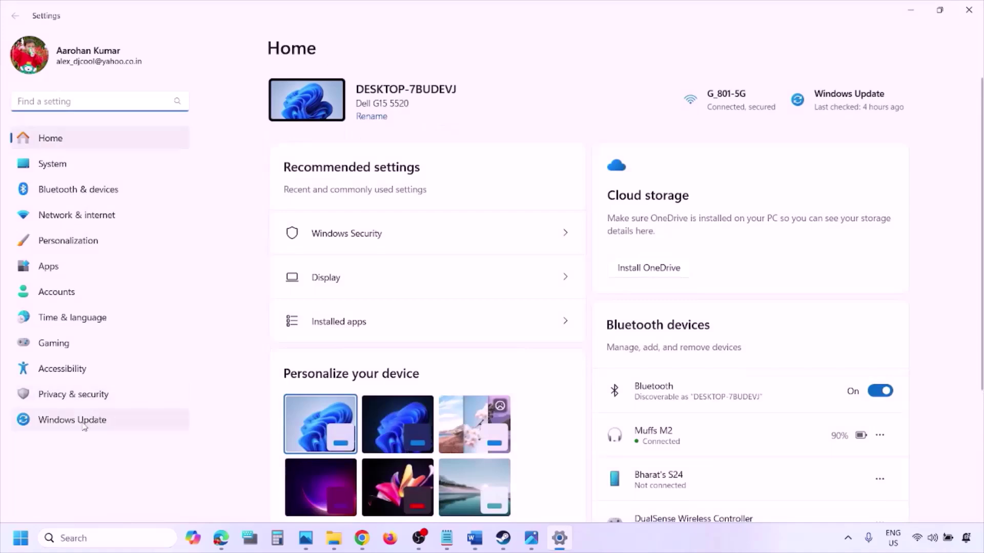
pyautogui.click(84, 424)
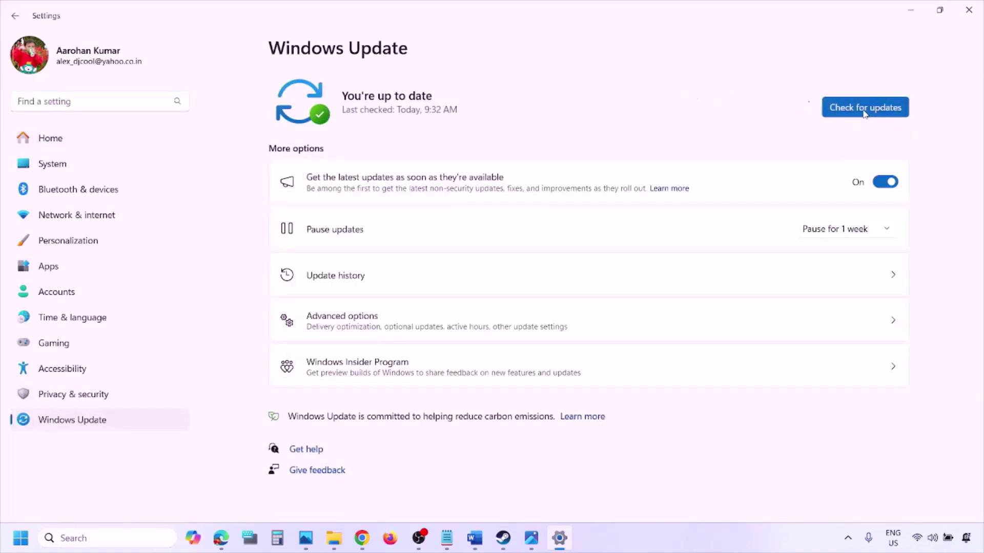
pyautogui.click(863, 111)
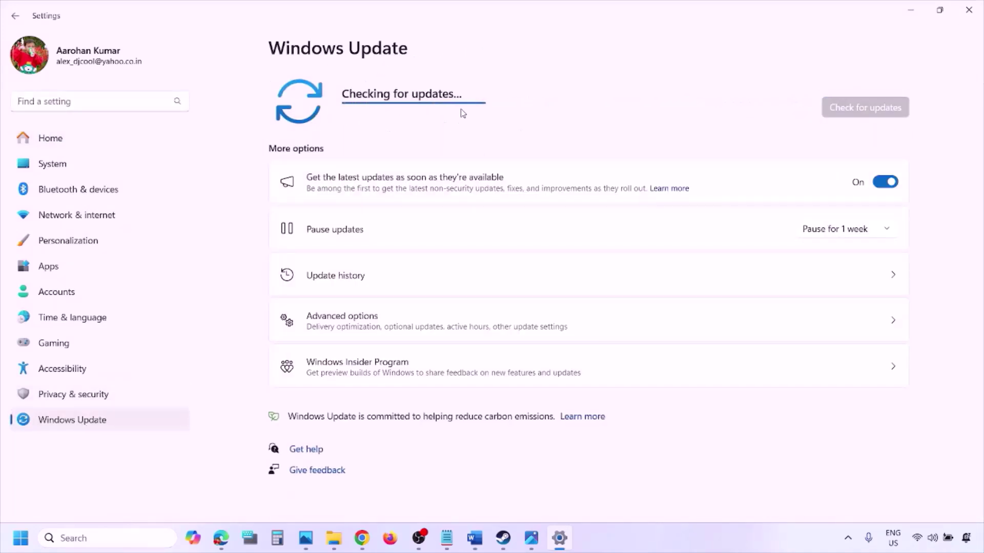
# Show the PC's power options, including Restart, and switch back to the Word document without choosing one.
pyautogui.click(20, 538)
pyautogui.click(373, 493)
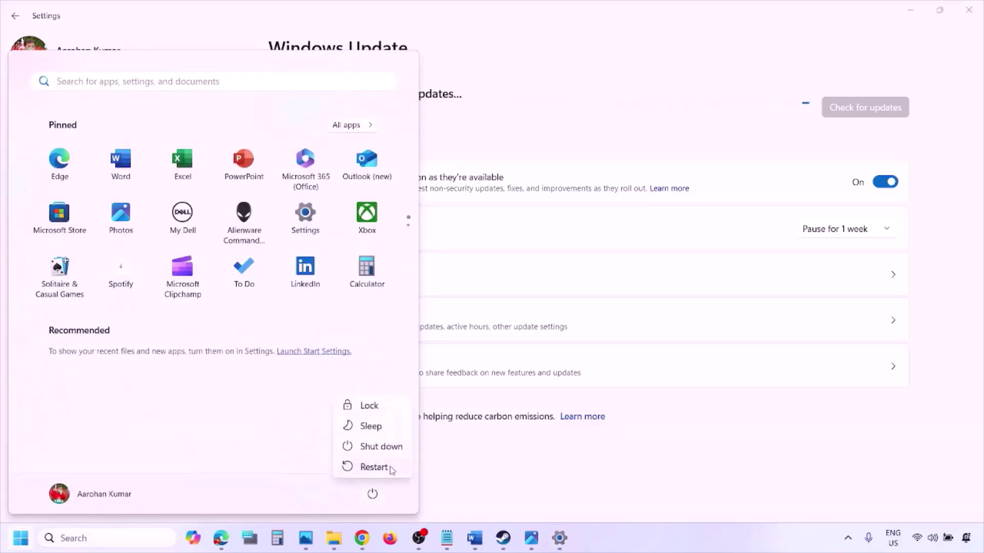
pyautogui.click(475, 543)
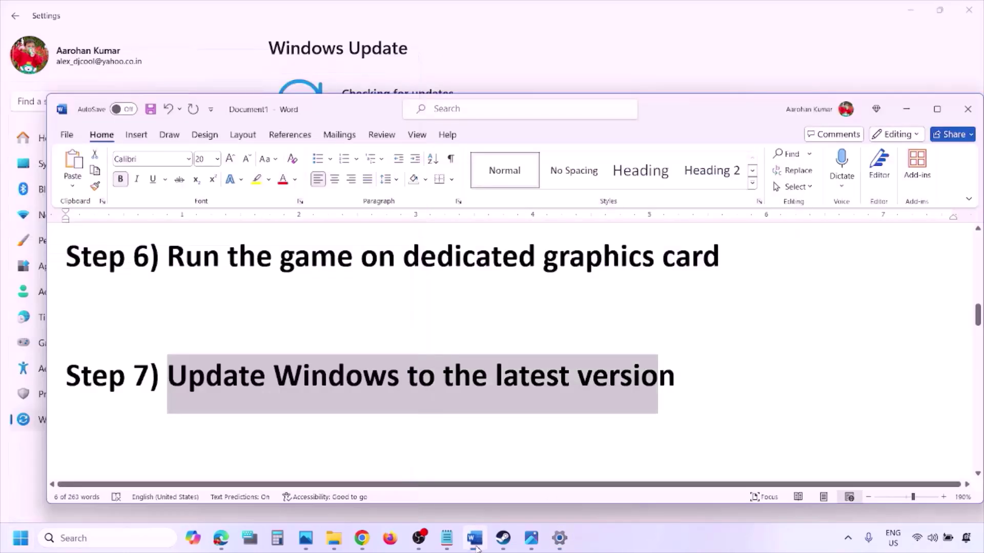
# Copy the Visual C++ download link under Step 8 and open it in a new Chrome window.
pyautogui.scroll(-3, 432, 401)
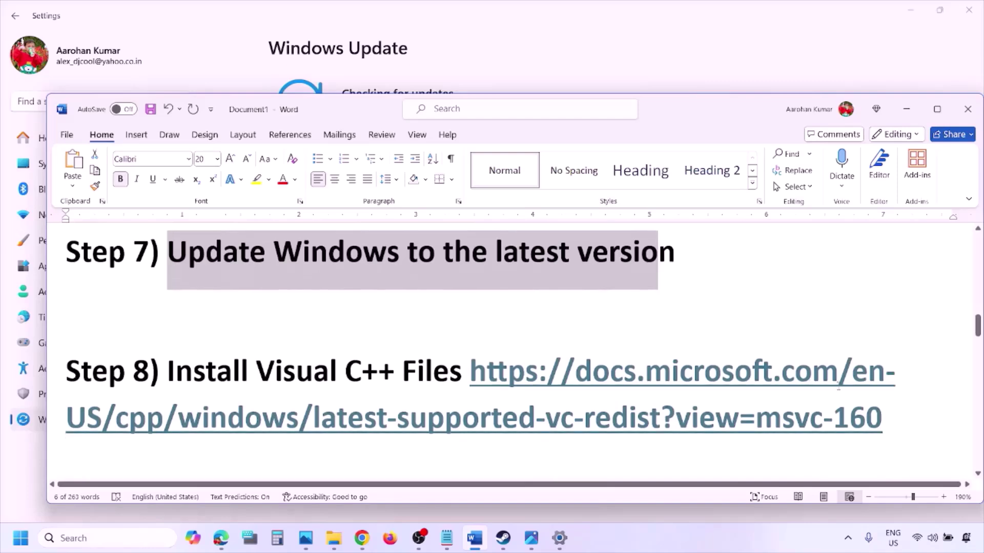
pyautogui.moveTo(897, 427); pyautogui.dragTo(537, 382)
pyautogui.hotkey('ctrl', 'c')
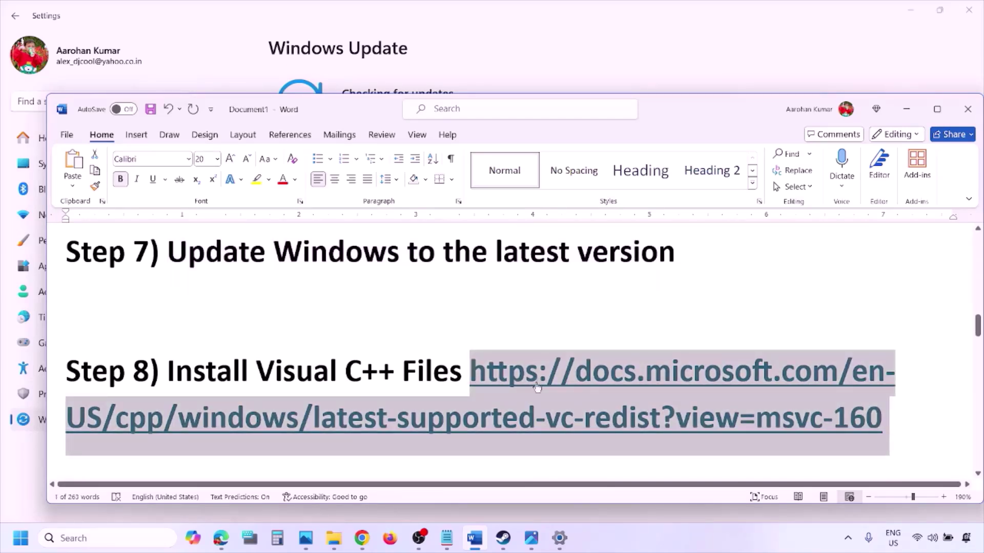
pyautogui.rightClick(362, 538)
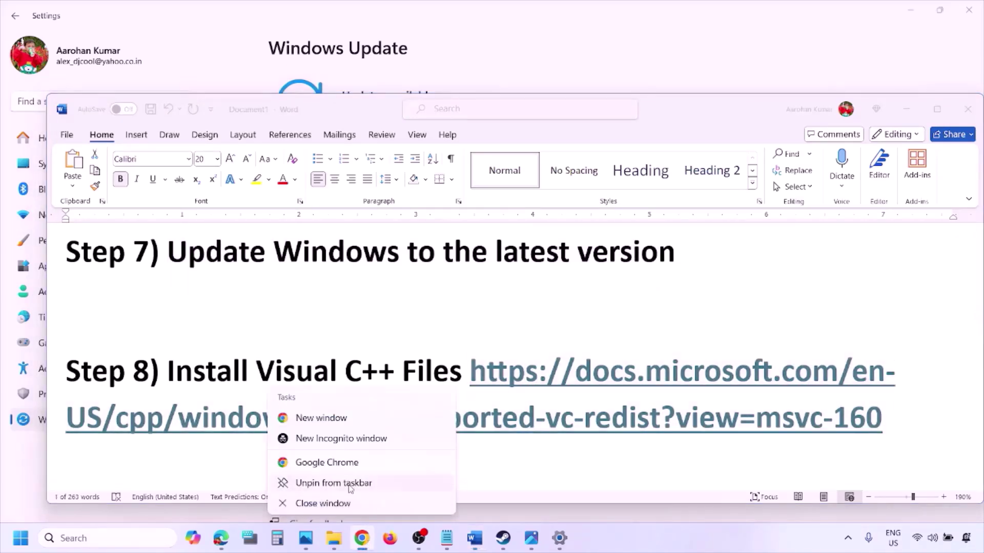
pyautogui.click(322, 428)
pyautogui.hotkey('ctrl', 'v')
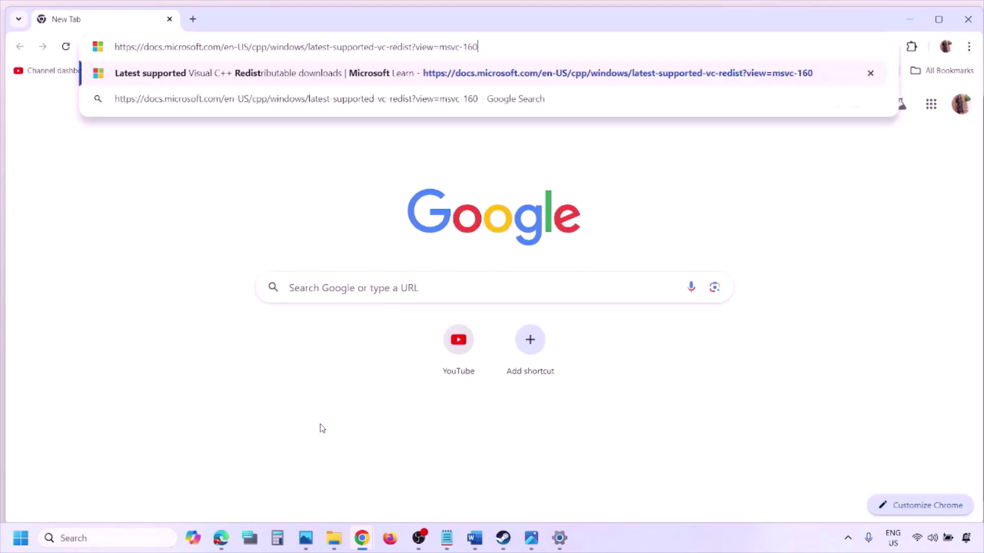
pyautogui.press('Return')
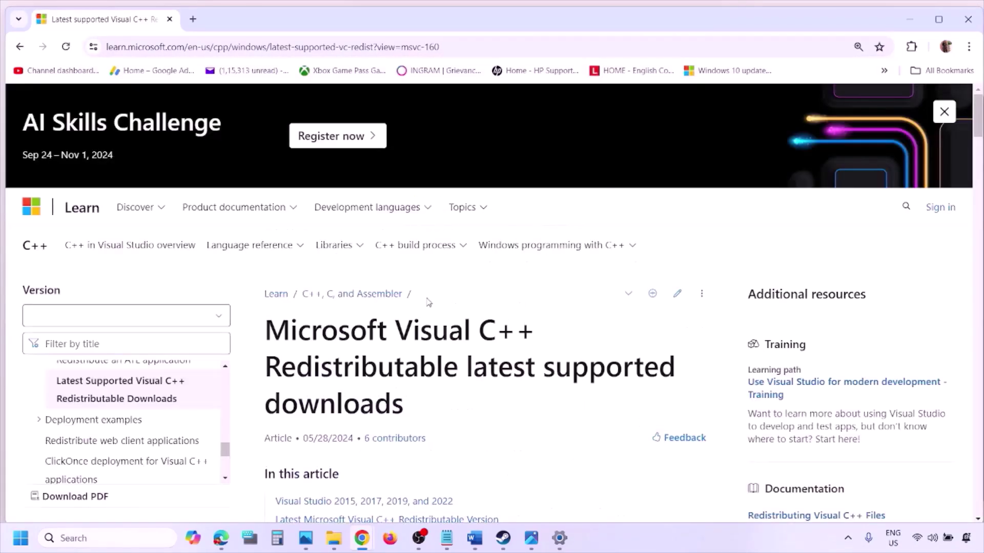
# Download the X86 Visual C++ 2015-2022 Redistributable from the latest version table and start its repair.
pyautogui.scroll(-4, 428, 302)
pyautogui.scroll(-6, 428, 302)
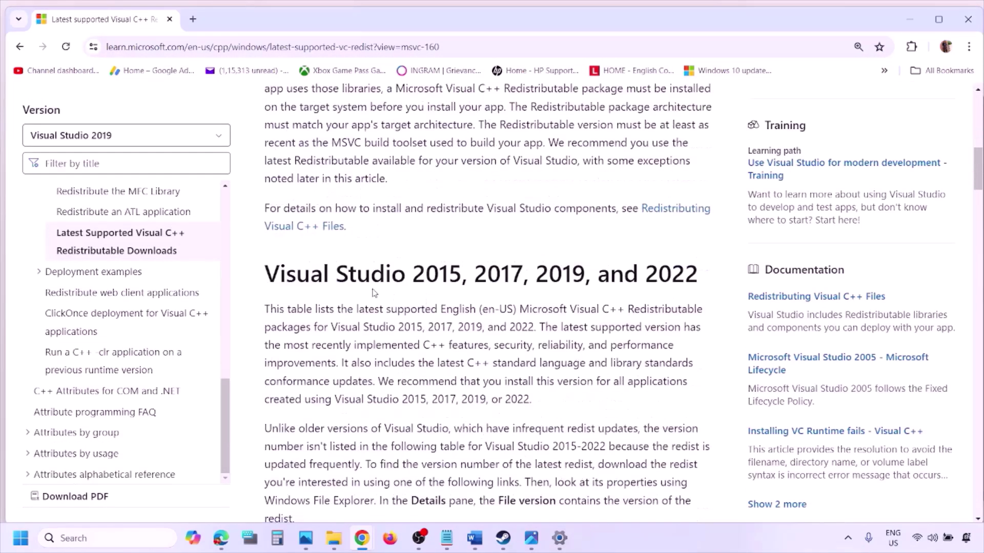
pyautogui.moveTo(318, 278); pyautogui.dragTo(661, 277)
pyautogui.scroll(-5, 433, 369)
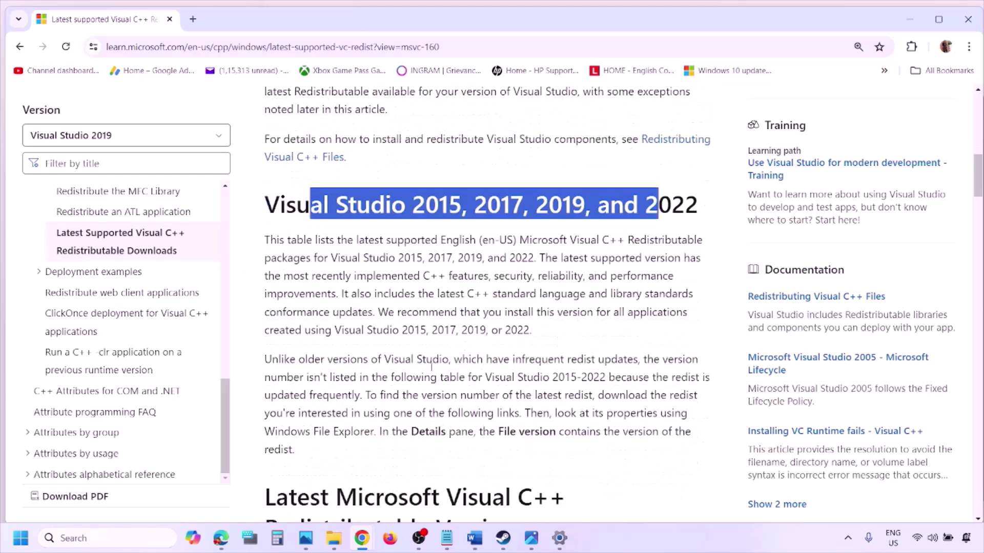
pyautogui.scroll(-4, 433, 368)
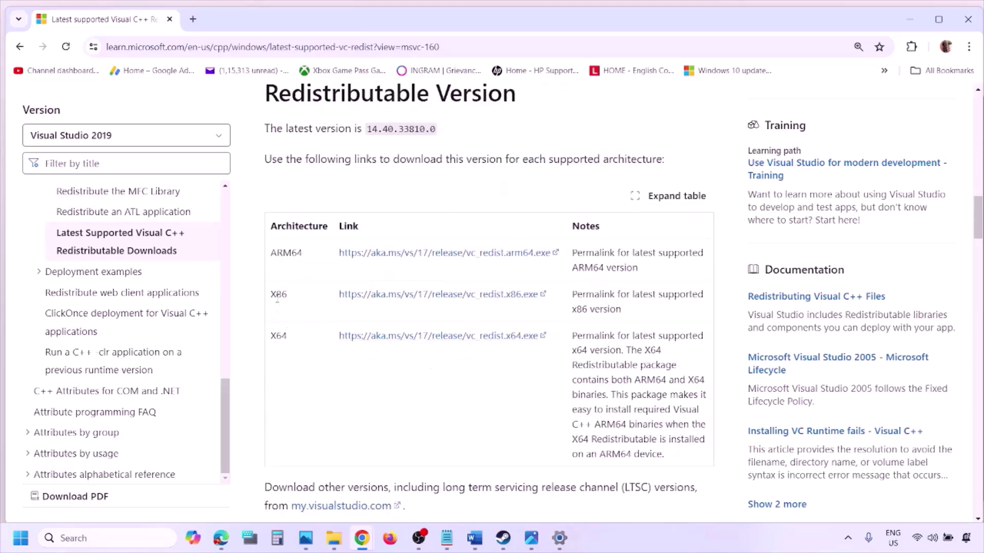
pyautogui.doubleClick(277, 296)
pyautogui.doubleClick(279, 337)
pyautogui.moveTo(278, 308); pyautogui.dragTo(504, 300)
pyautogui.click(483, 306)
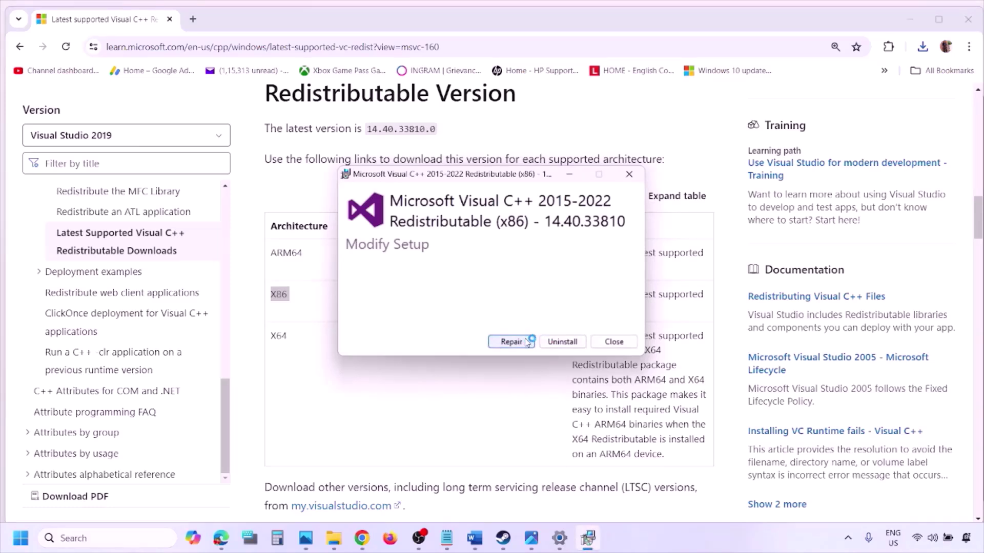
pyautogui.click(528, 342)
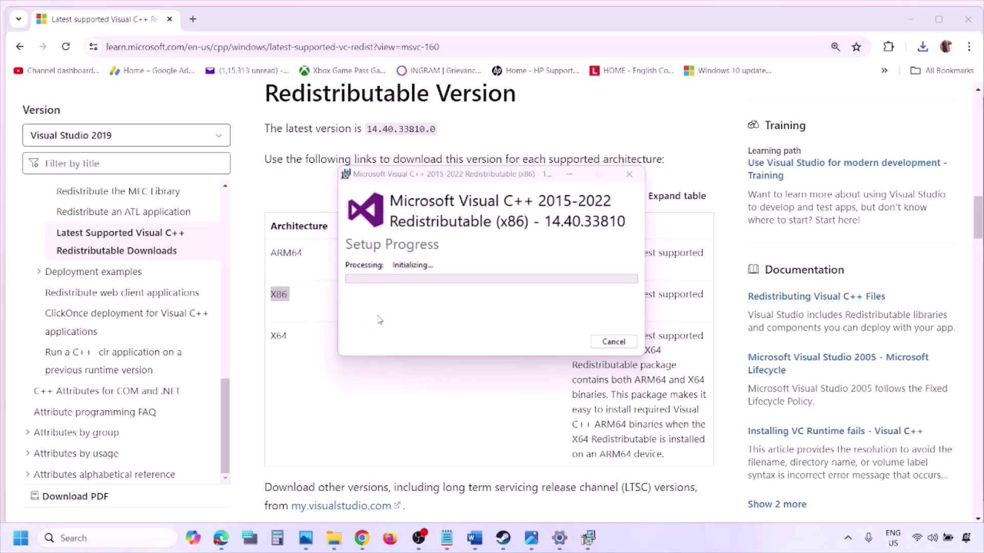
# Download the X64 Visual C++ Redistributable, run VC_redist.x64.exe, and start its repair.
pyautogui.doubleClick(275, 337)
pyautogui.click(446, 338)
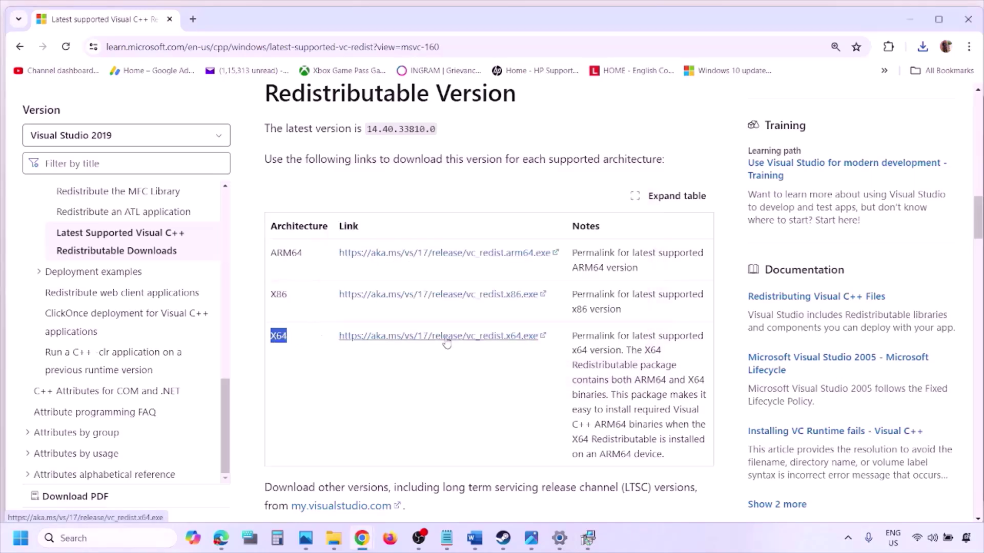
pyautogui.click(587, 538)
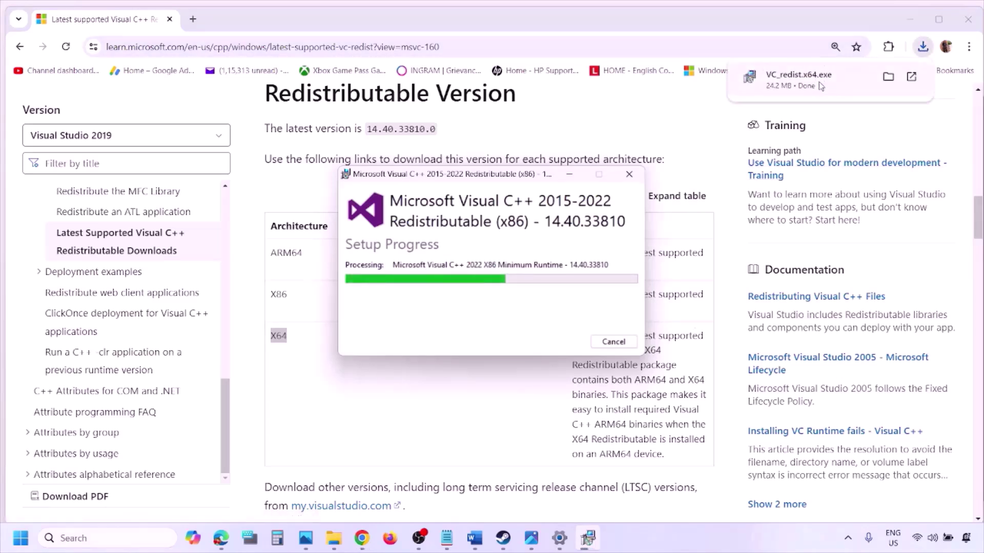
pyautogui.click(816, 77)
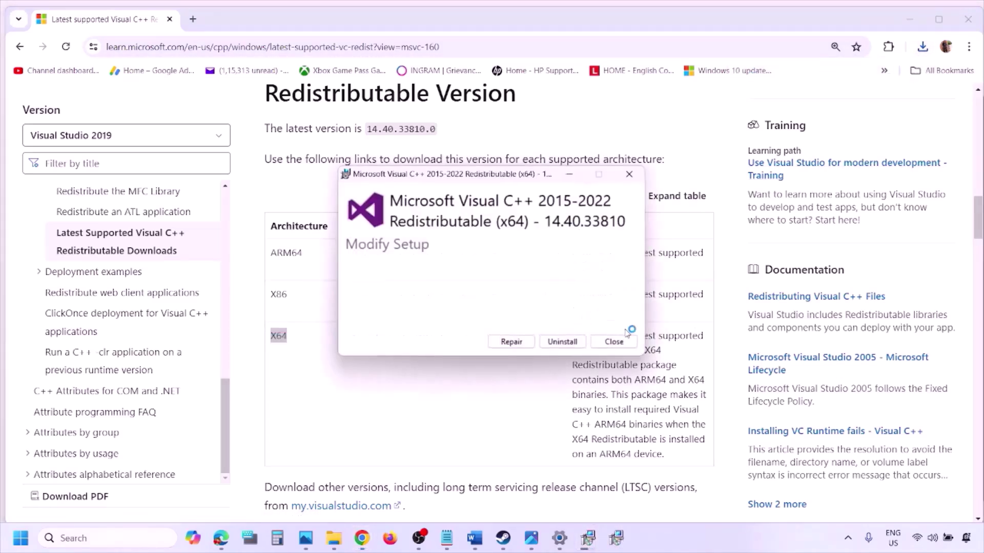
pyautogui.click(518, 344)
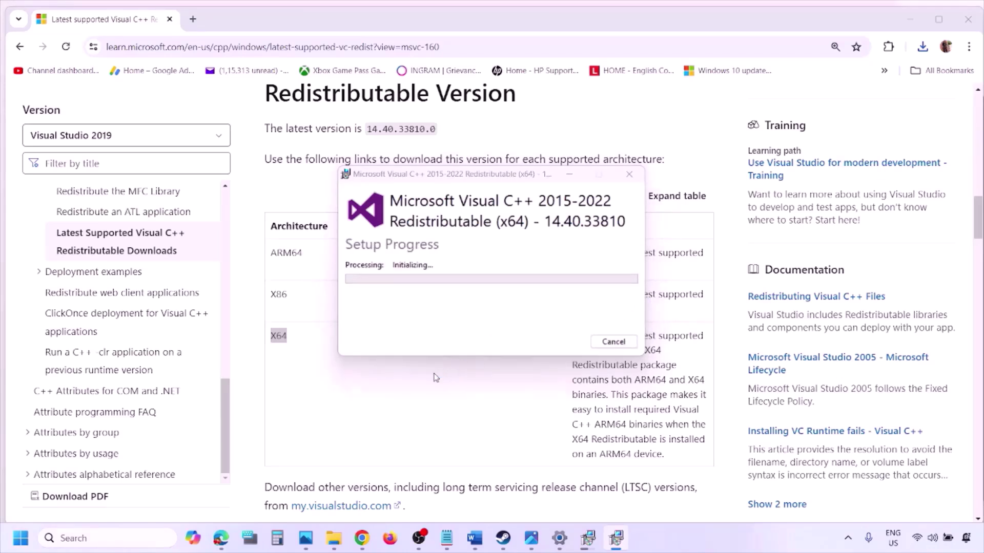
# Arrange the x86 and x64 setup windows side by side, and return to the download page.
pyautogui.click(587, 538)
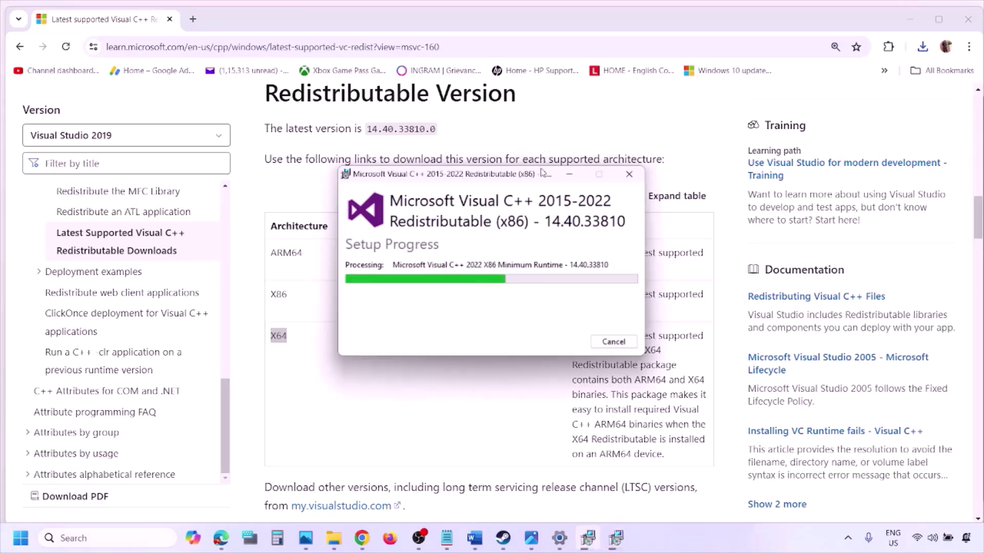
pyautogui.moveTo(542, 172); pyautogui.dragTo(313, 217)
pyautogui.moveTo(499, 175); pyautogui.dragTo(622, 233)
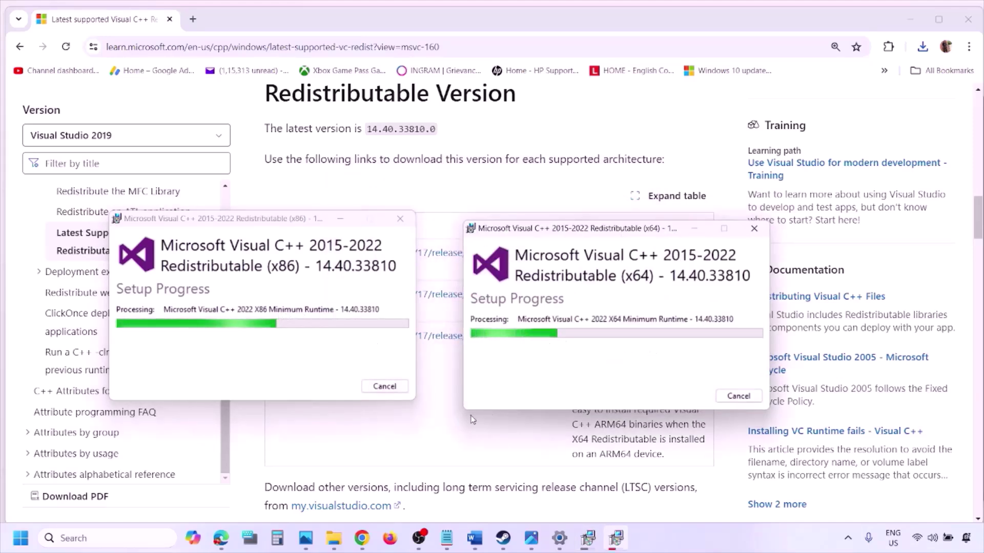
pyautogui.click(433, 443)
# Show the PC's power options, including Restart, and dismiss them without choosing one.
pyautogui.click(17, 536)
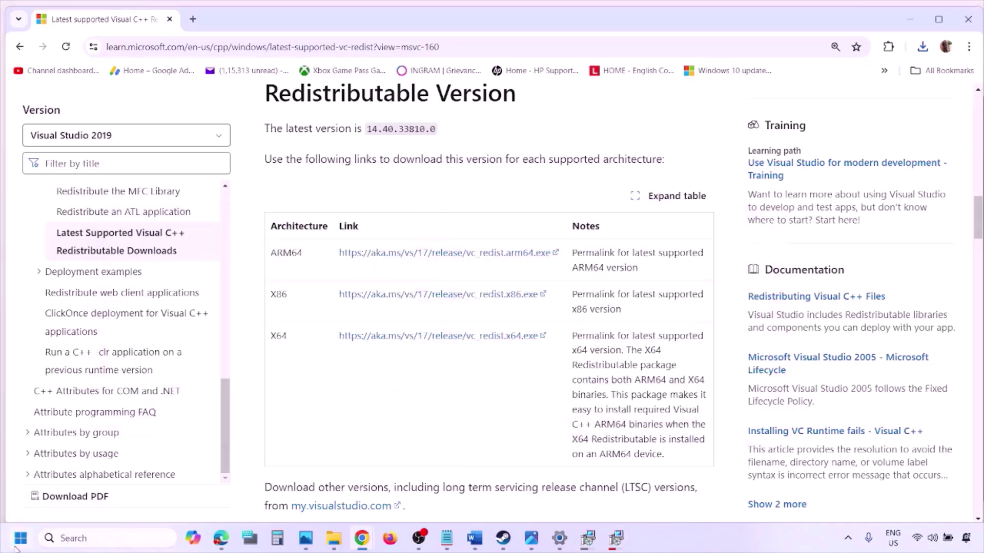
pyautogui.click(372, 493)
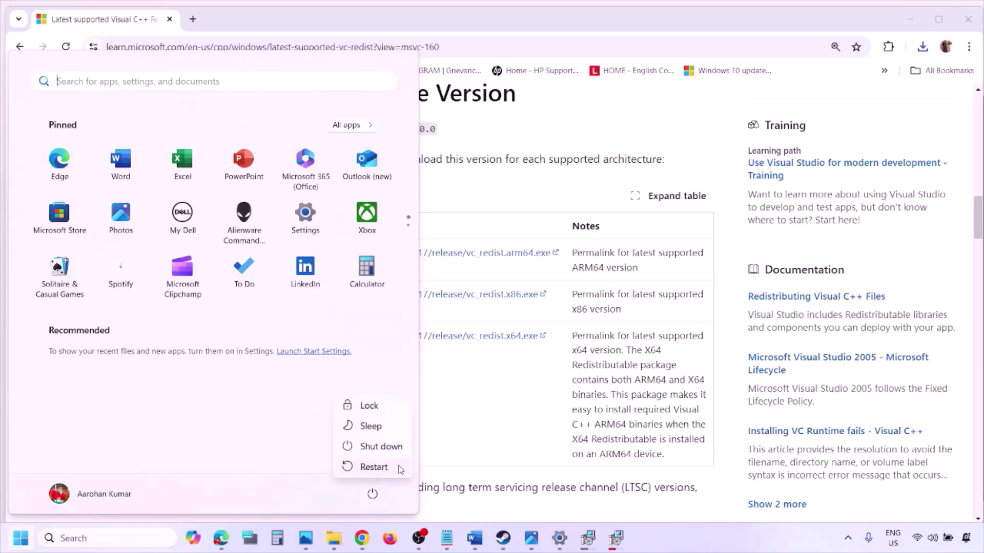
pyautogui.click(510, 436)
pyautogui.click(510, 436)
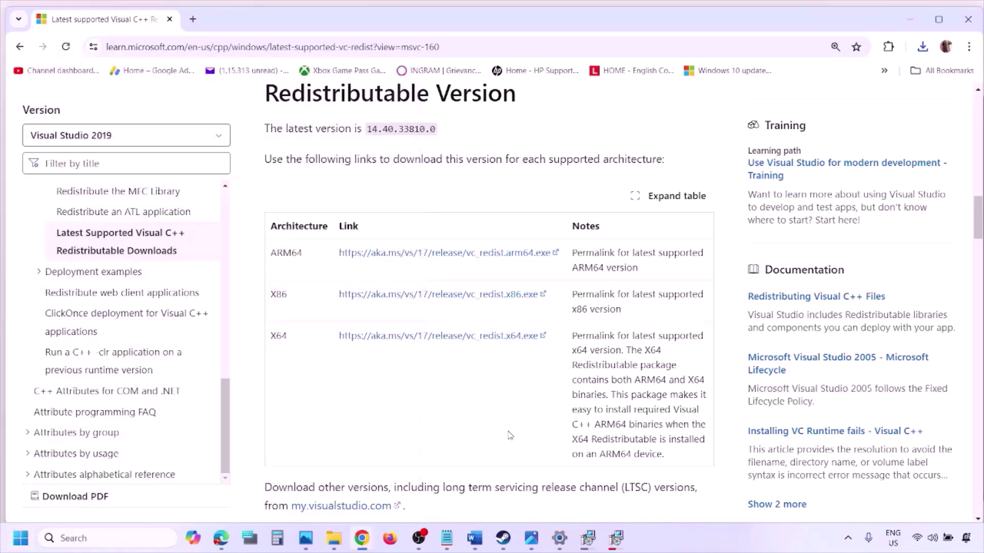
# Switch to the Word document, go to Step 9, and maximize the window.
pyautogui.click(476, 537)
pyautogui.scroll(-3, 422, 347)
pyautogui.scroll(-2, 422, 348)
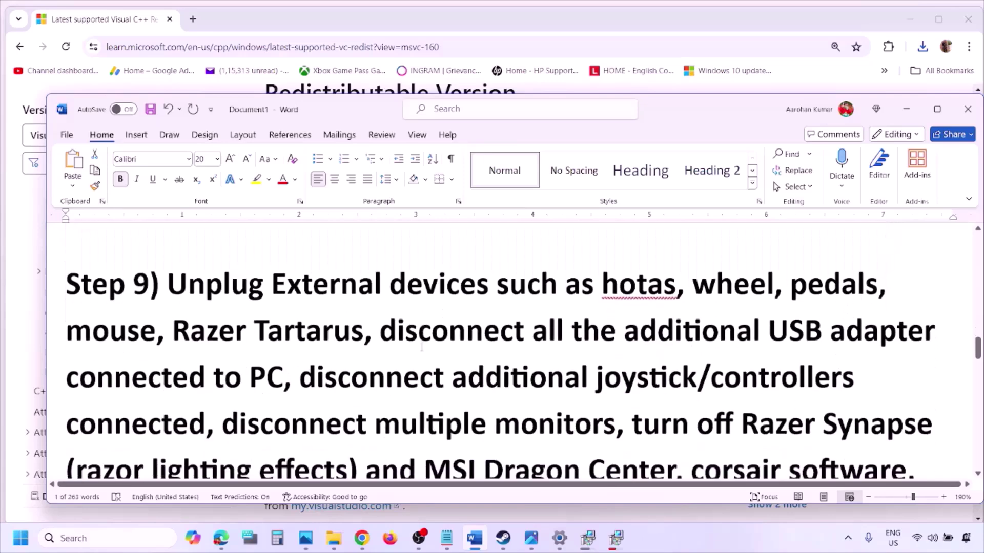
pyautogui.click(940, 110)
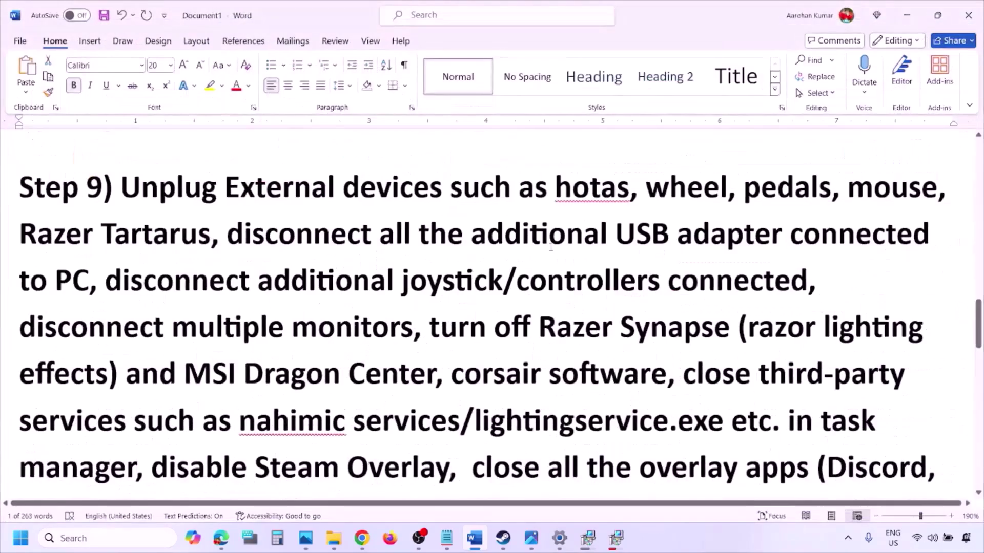
# Highlight Step 9's advice on unplugging external devices, including "disconnect additional joystick/controllers connected".
pyautogui.moveTo(123, 192); pyautogui.dragTo(728, 236)
pyautogui.click(252, 285)
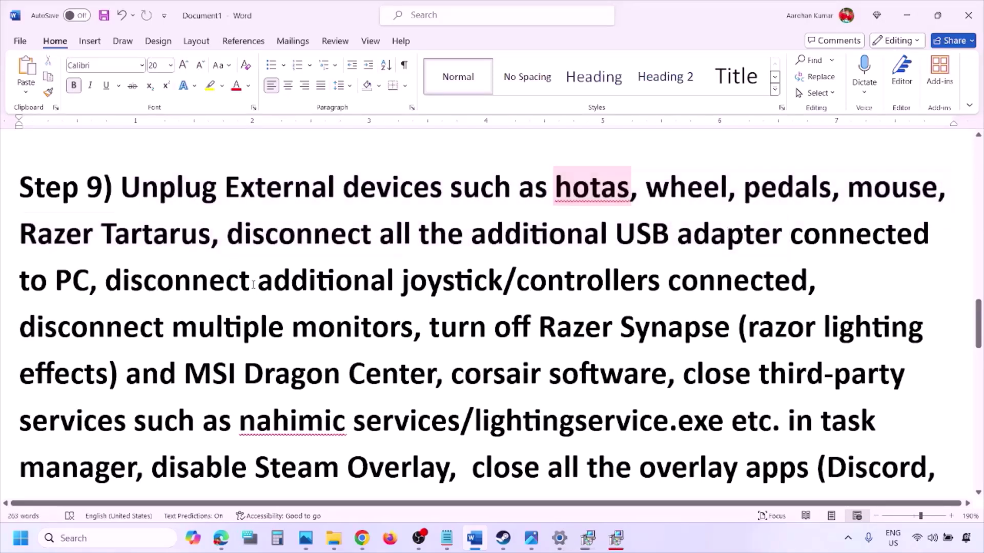
pyautogui.moveTo(111, 281); pyautogui.dragTo(685, 293)
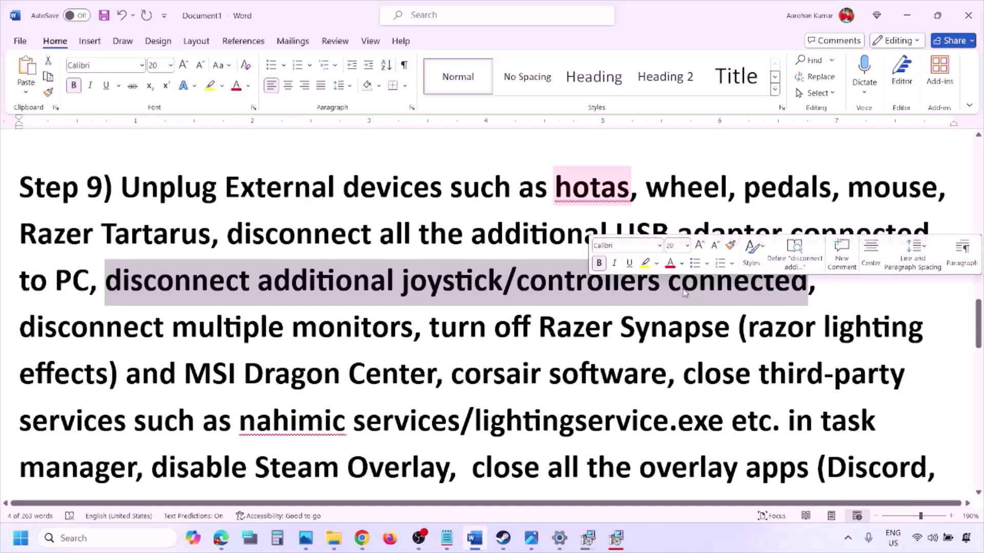
# Highlight Step 9's advice on disconnecting multiple monitors, turning off Razer Synapse and third-party services, and disabling Steam Overlay.
pyautogui.click(650, 310)
pyautogui.moveTo(33, 329); pyautogui.dragTo(341, 332)
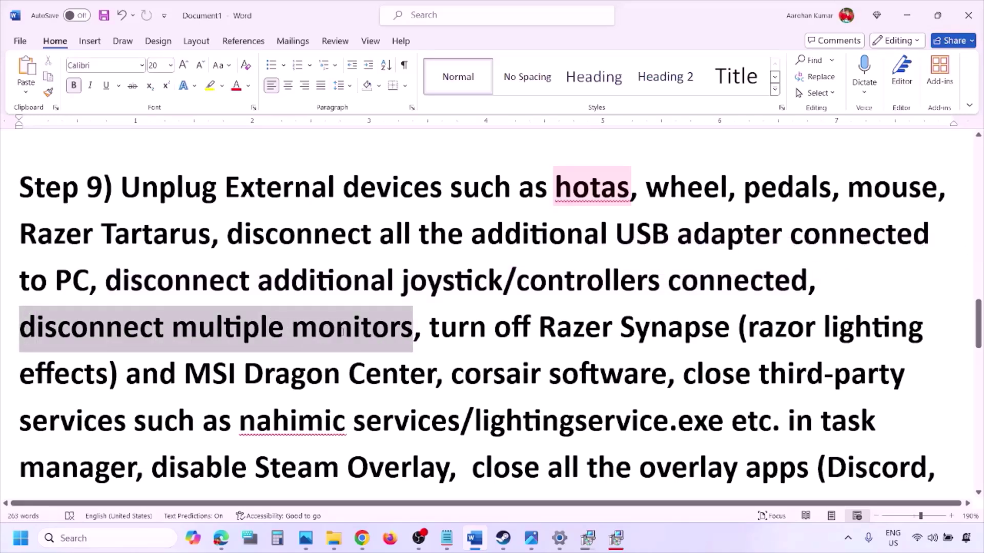
pyautogui.scroll(-1, 433, 271)
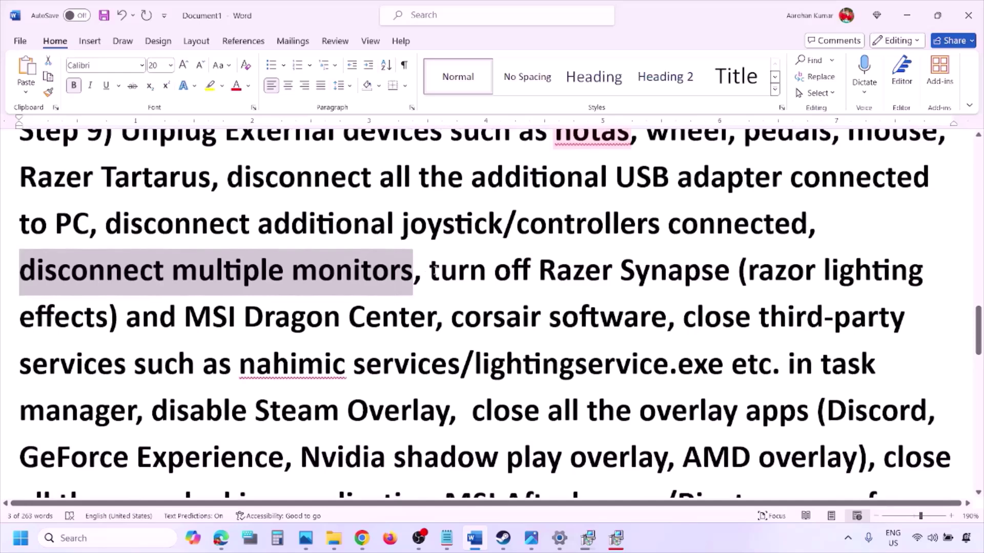
pyautogui.moveTo(433, 269); pyautogui.dragTo(143, 414)
pyautogui.scroll(-1, 193, 348)
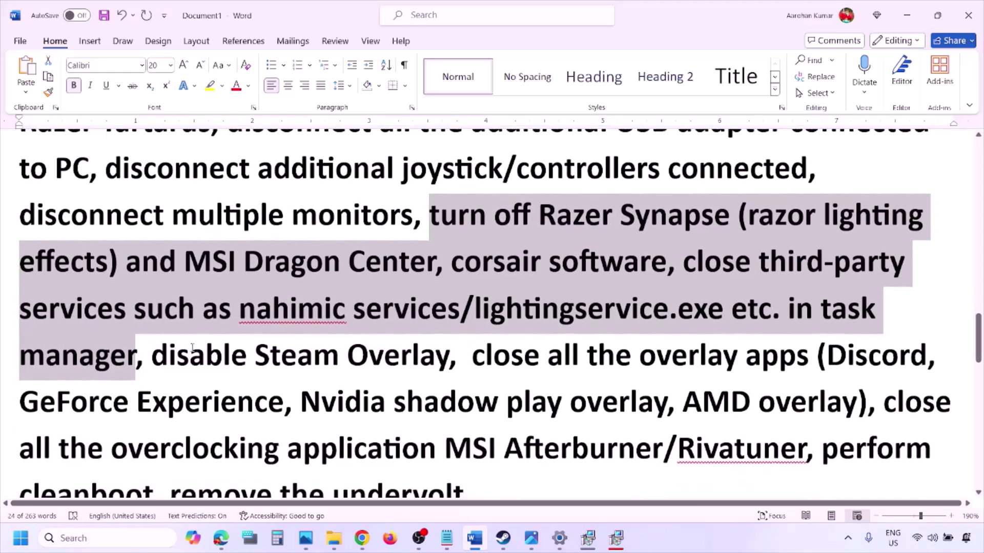
pyautogui.moveTo(152, 357); pyautogui.dragTo(451, 357)
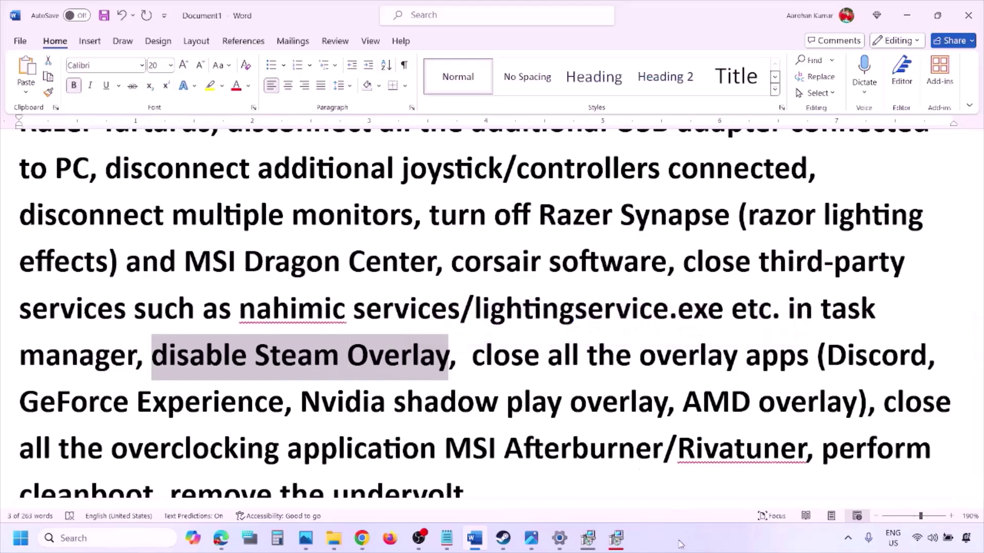
# Switch to the picture 0.png and examine how to reach the game's Properties from the Steam library, and advance to the next picture.
pyautogui.click(680, 545)
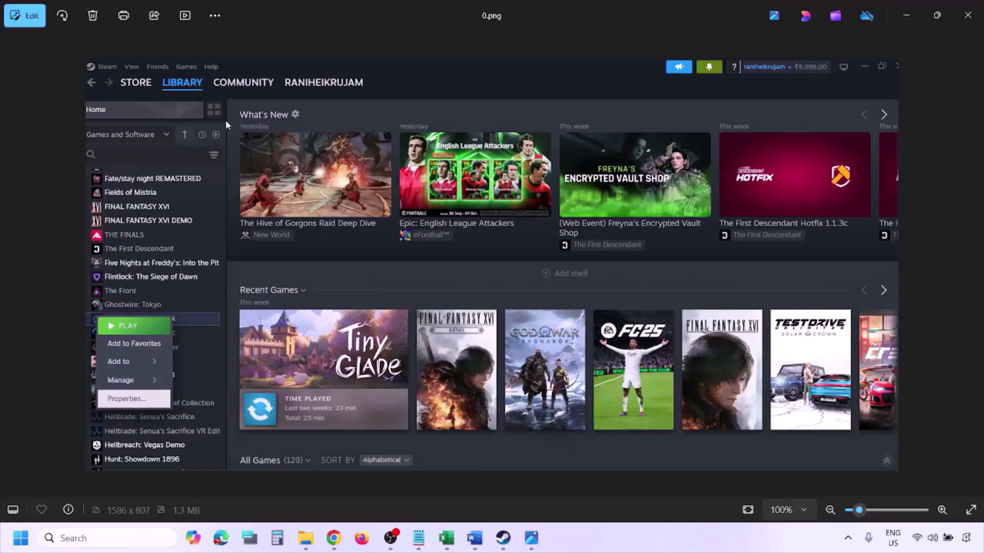
pyautogui.scroll(1, 583, 219)
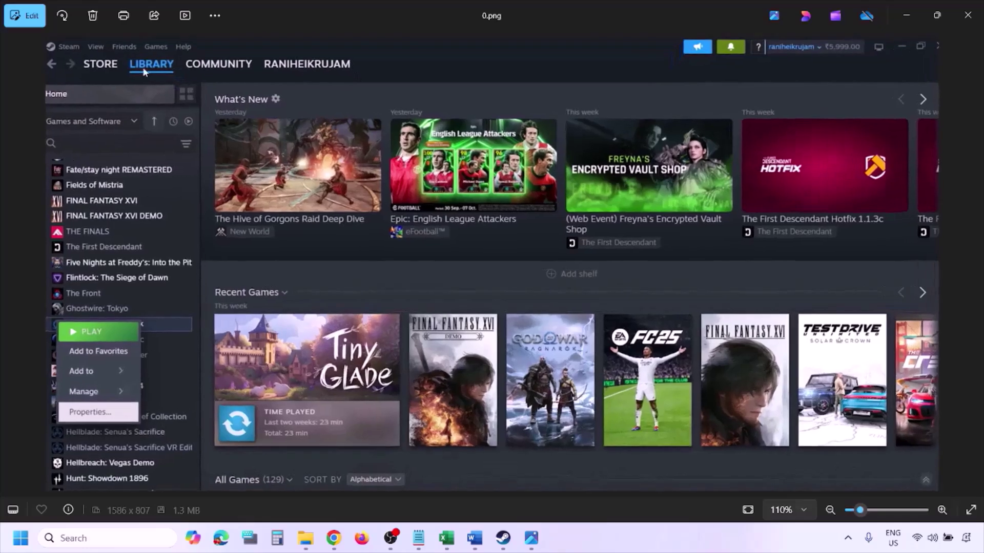
pyautogui.scroll(-1, 125, 264)
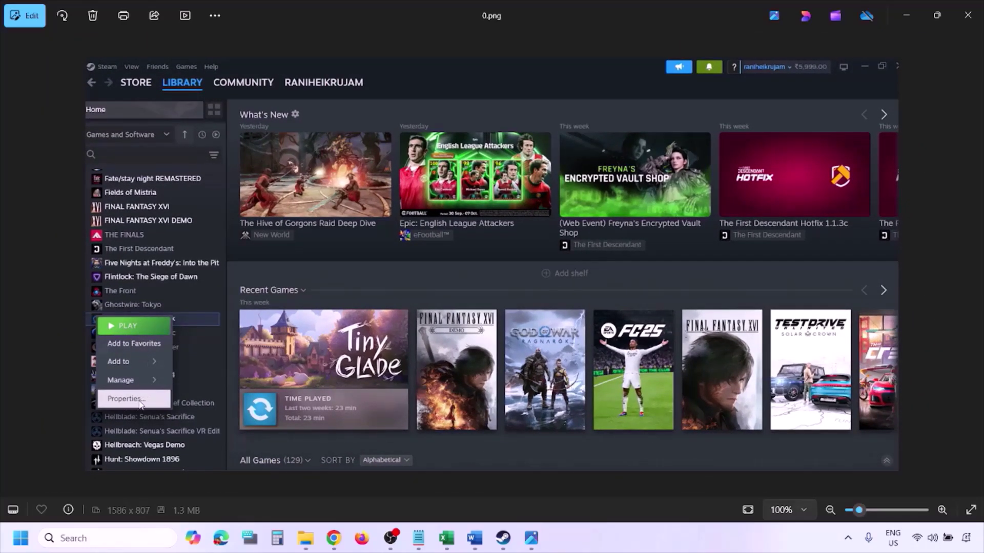
pyautogui.press('Right')
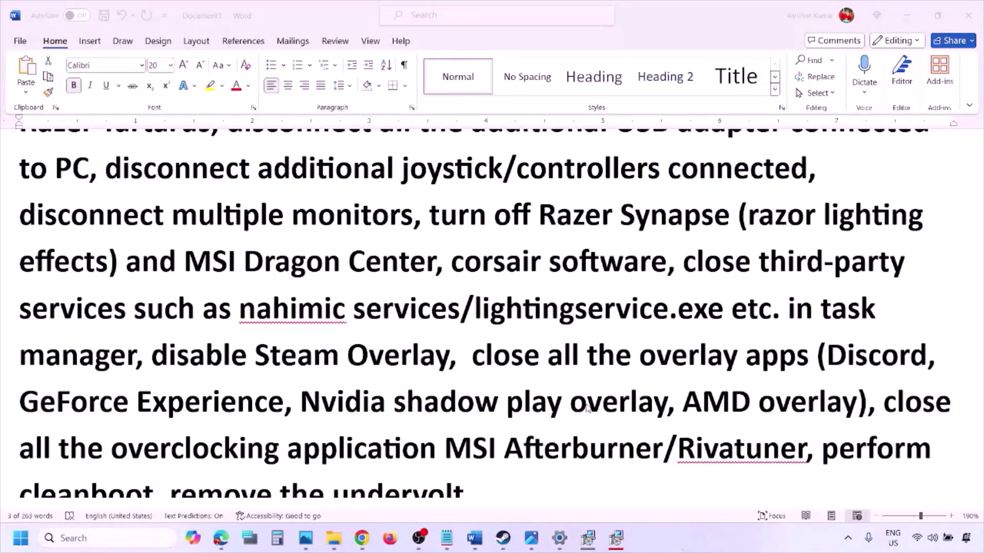
# Return to the Word document and highlight "disable Steam Overlay" and the text on closing overlay apps in Step 9.
pyautogui.scroll(-3, 588, 408)
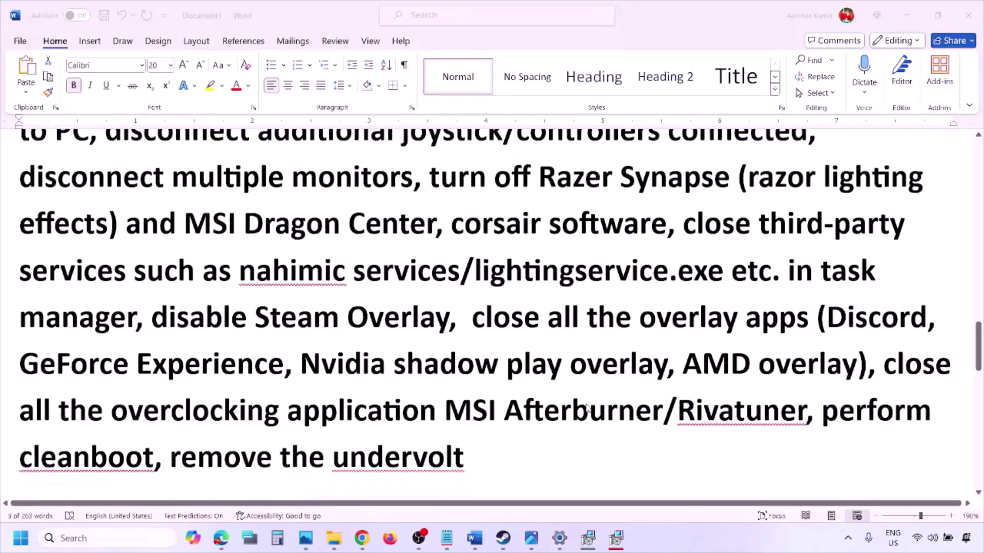
pyautogui.moveTo(151, 277); pyautogui.dragTo(449, 277)
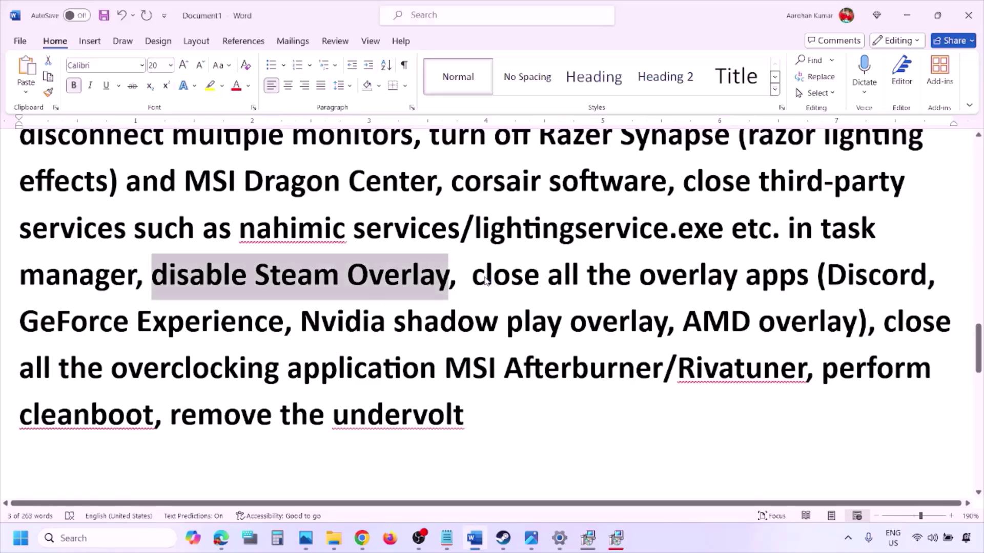
pyautogui.click(137, 338)
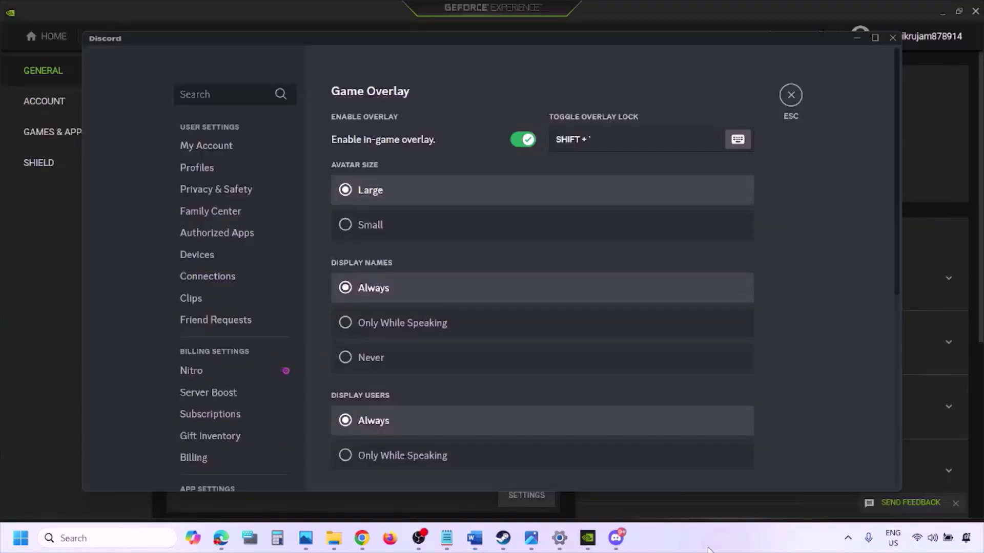
# Turn off the in-game overlay in Discord's Game Overlay settings and in GeForce Experience's general settings.
pyautogui.scroll(-10, 241, 277)
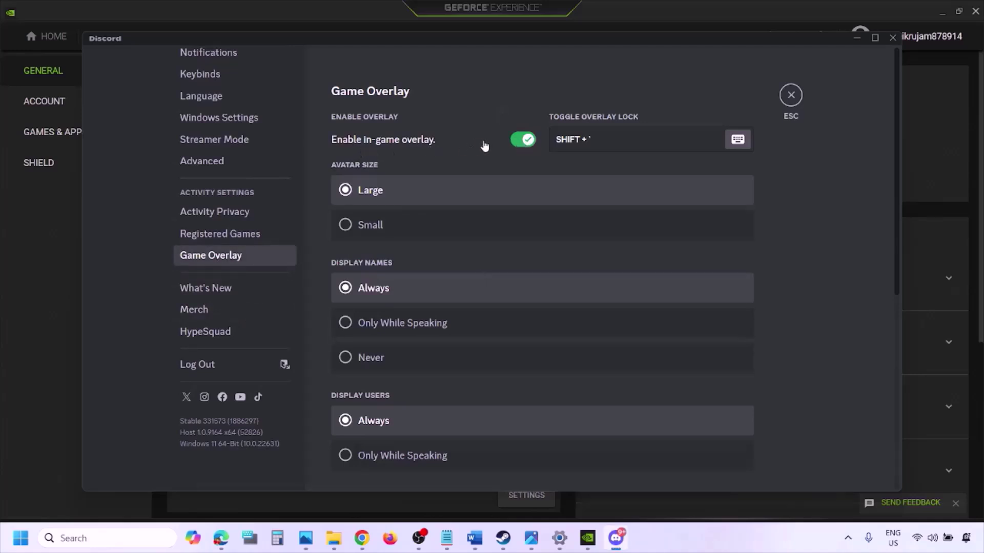
pyautogui.click(520, 139)
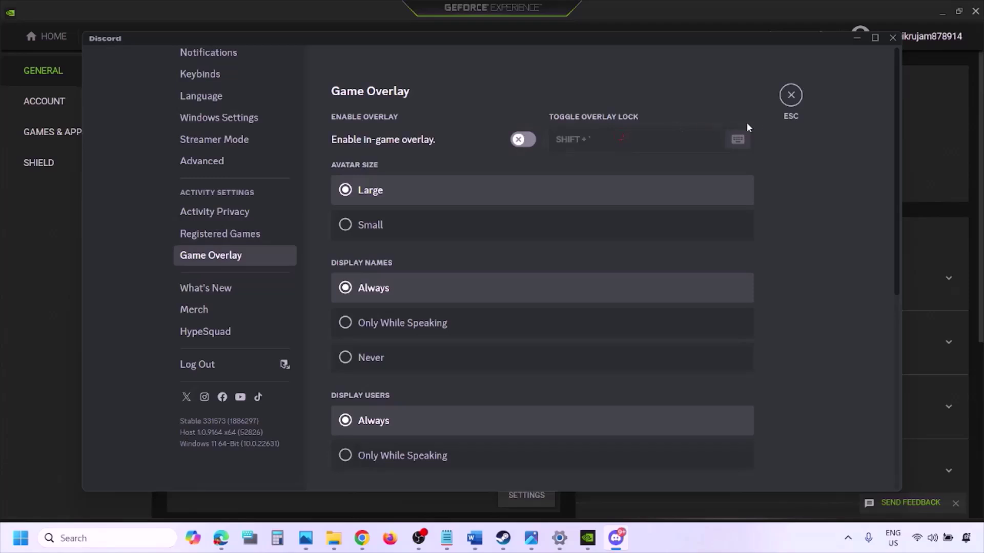
pyautogui.click(589, 540)
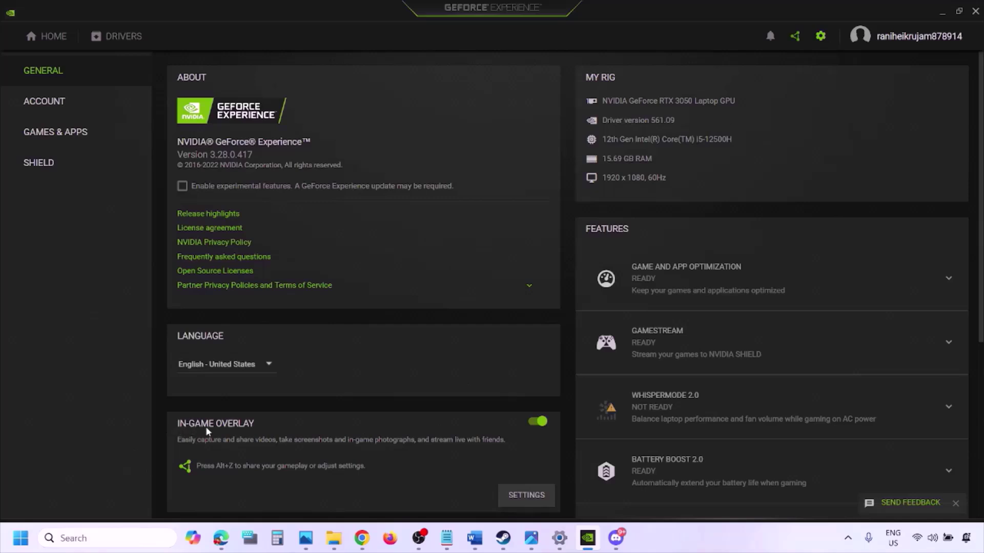
pyautogui.click(536, 423)
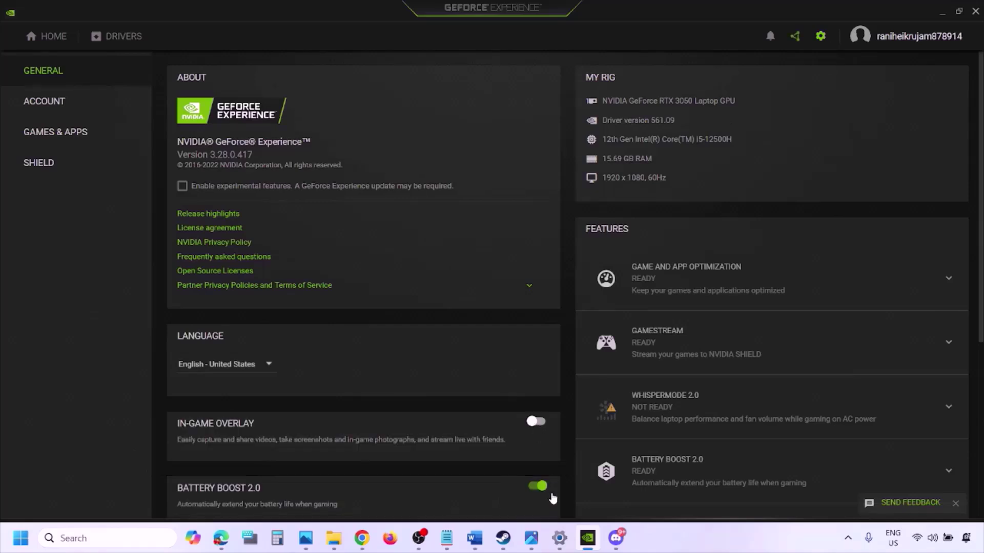
# Switch back to the Word document and highlight "close all the overlay apps" in Step 9.
pyautogui.click(473, 546)
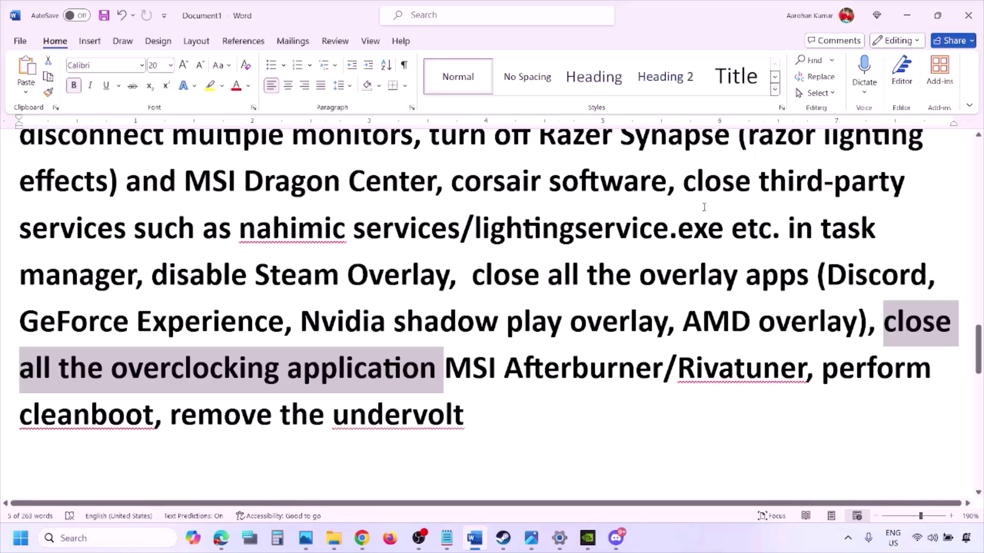
pyautogui.scroll(2, 704, 207)
pyautogui.scroll(-2, 535, 290)
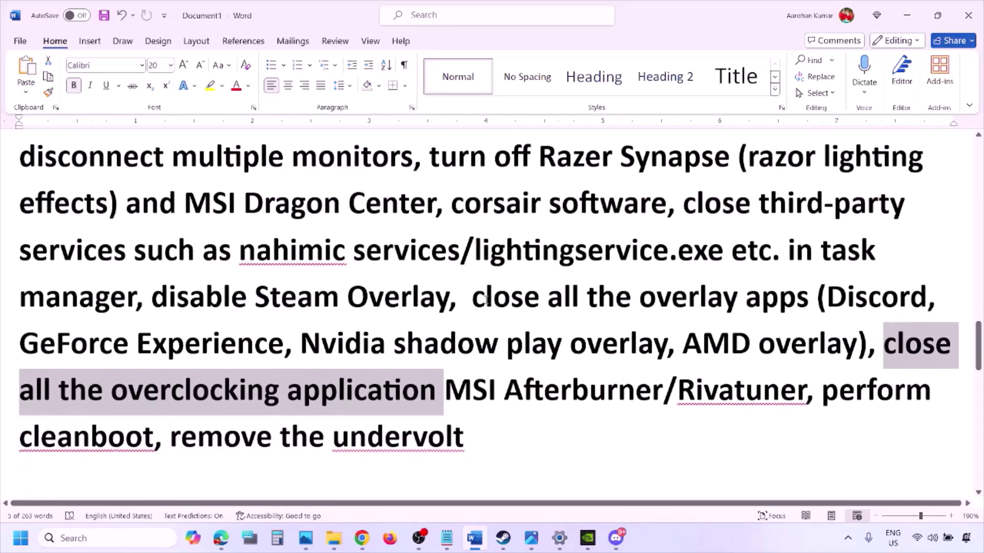
pyautogui.moveTo(486, 300); pyautogui.dragTo(767, 306)
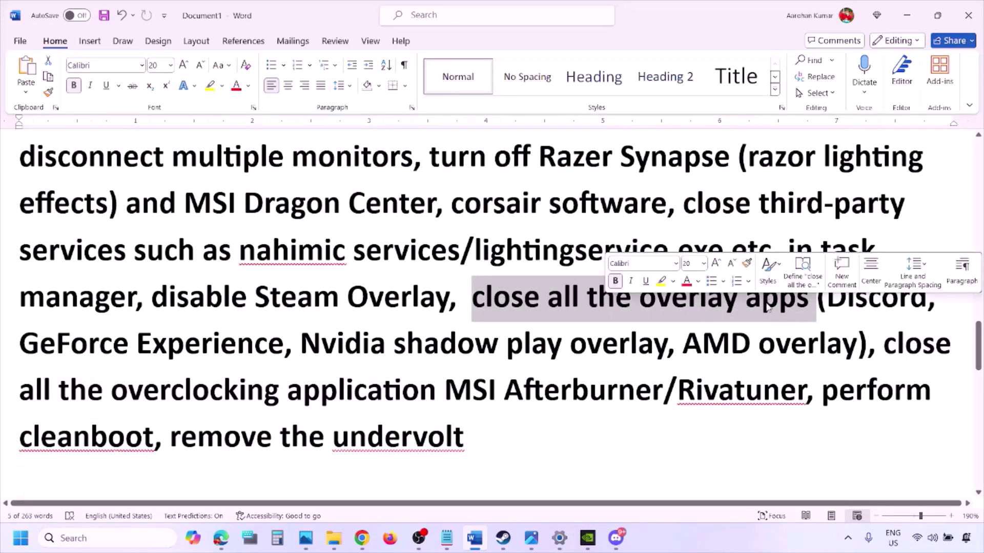
pyautogui.click(540, 302)
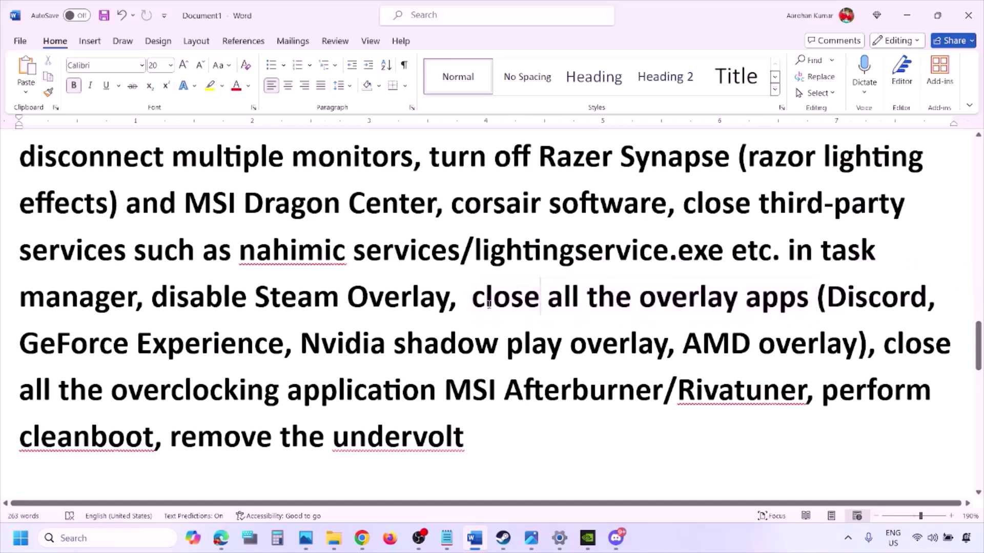
pyautogui.moveTo(475, 300); pyautogui.dragTo(815, 305)
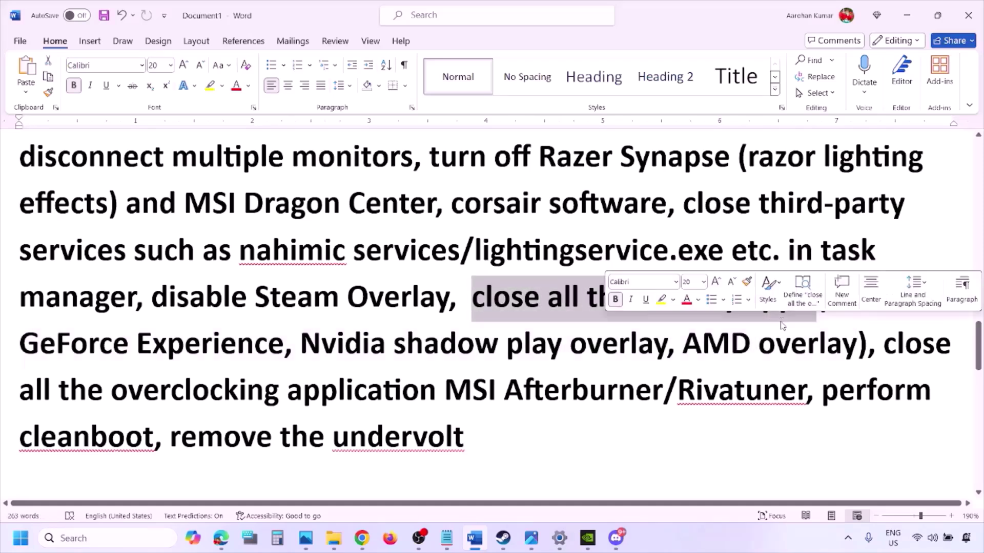
# Quit Discord, the NVIDIA app and G HUB running in the background.
pyautogui.click(848, 539)
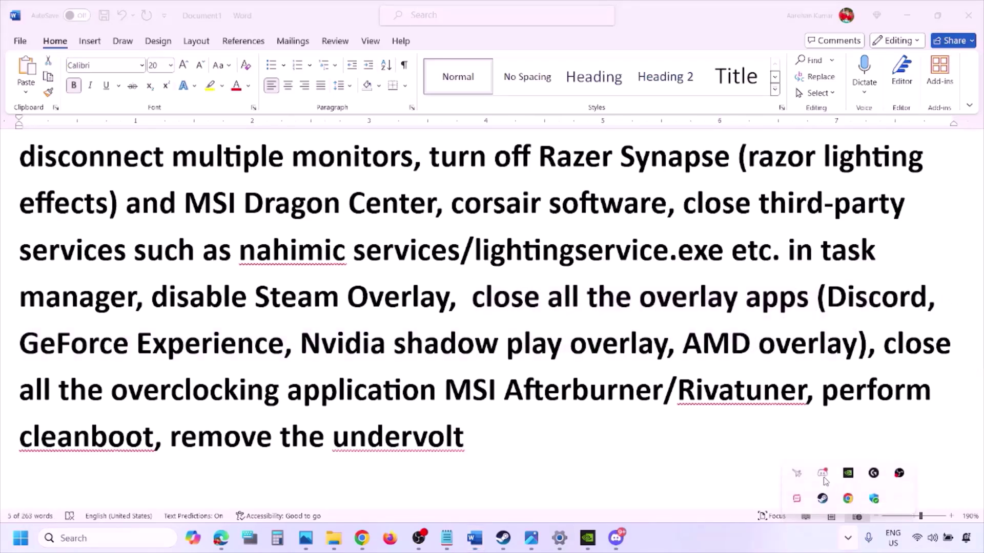
pyautogui.rightClick(822, 474)
pyautogui.click(871, 465)
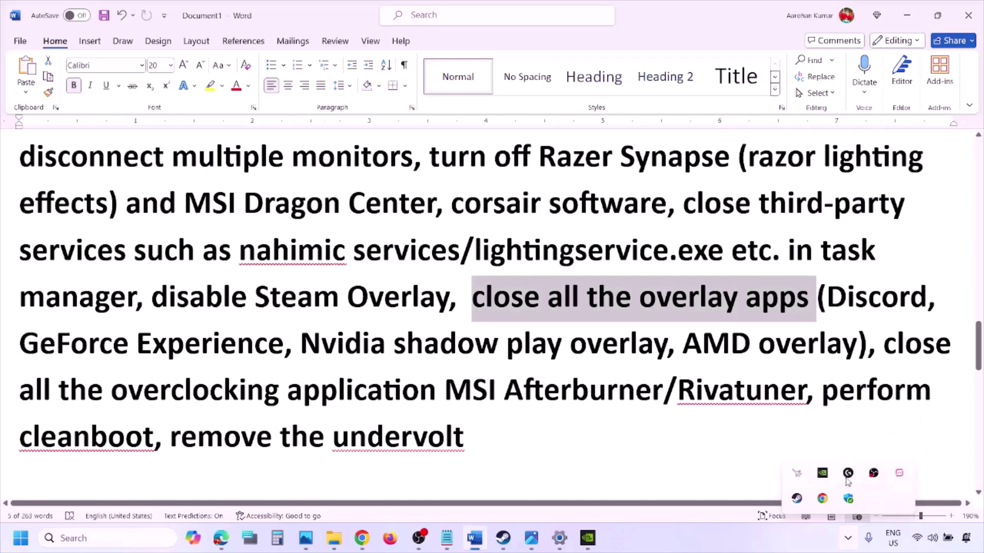
pyautogui.rightClick(822, 482)
pyautogui.click(855, 476)
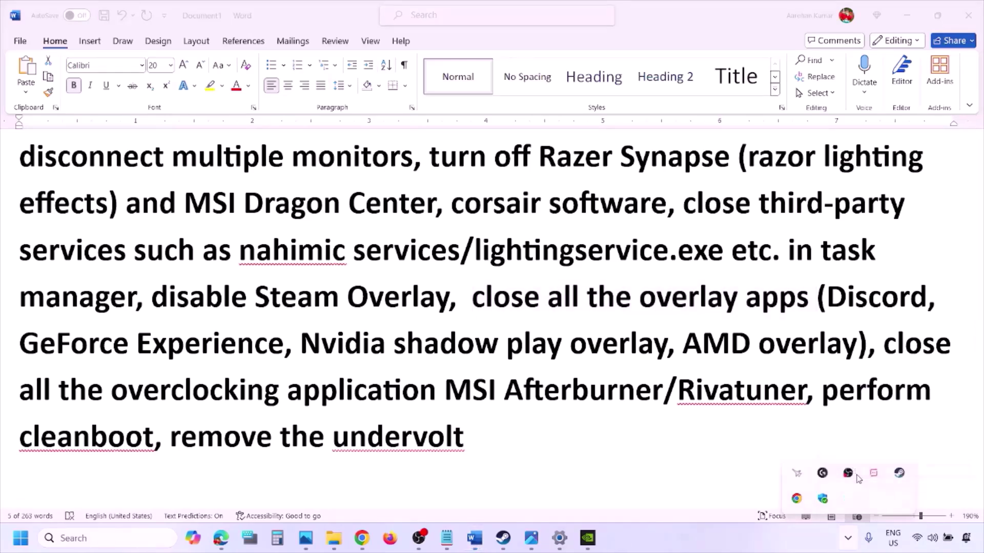
pyautogui.rightClick(826, 479)
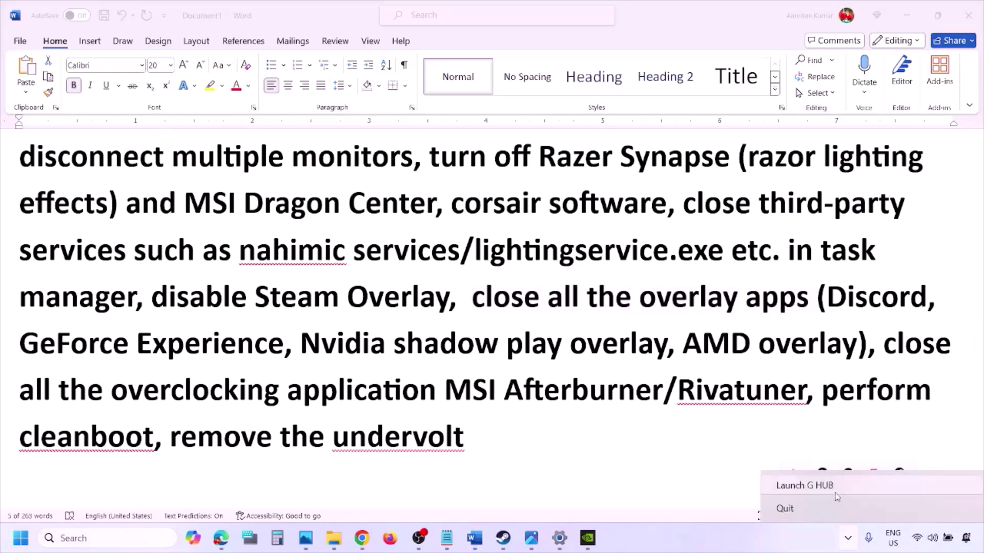
pyautogui.click(812, 508)
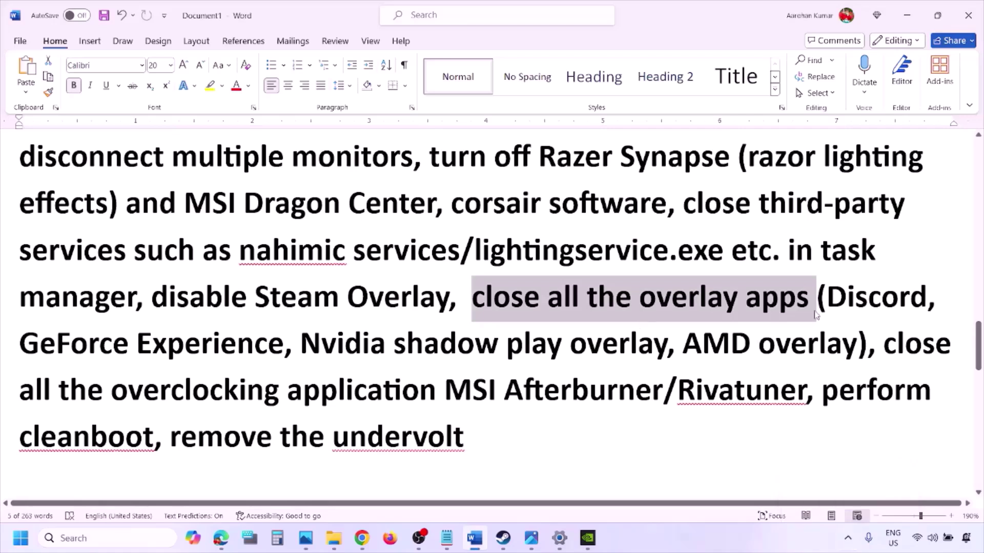
# Quit the remaining background app with the pink icon.
pyautogui.click(848, 538)
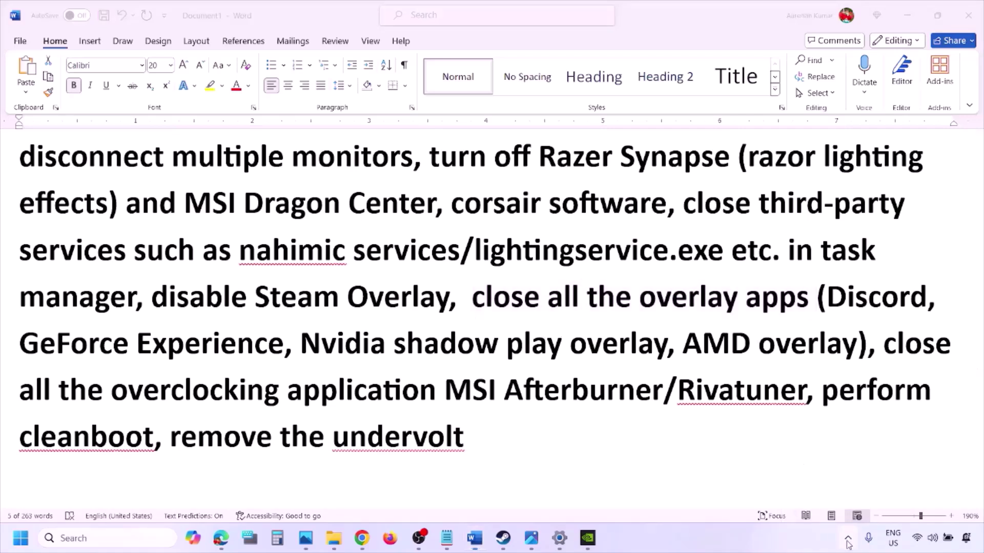
pyautogui.rightClick(848, 473)
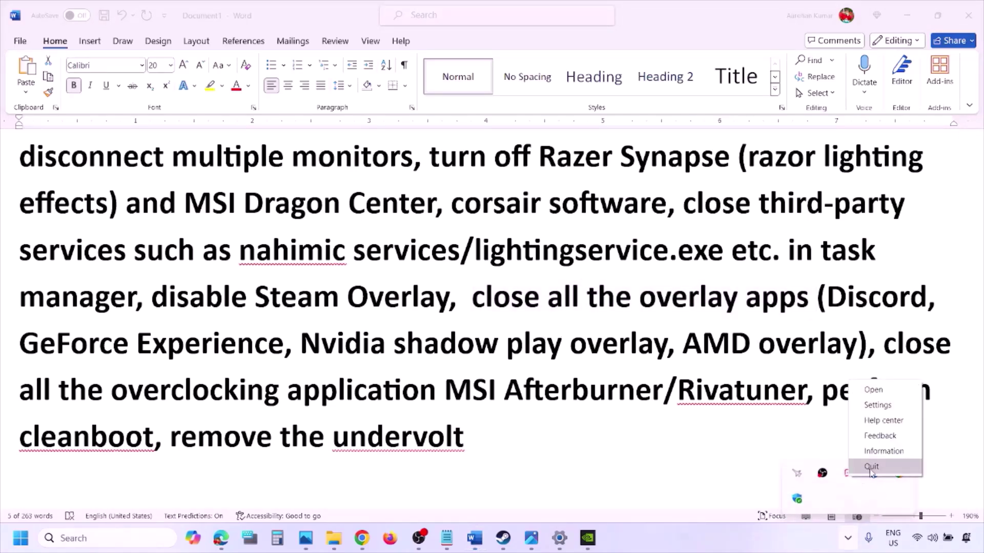
pyautogui.click(871, 466)
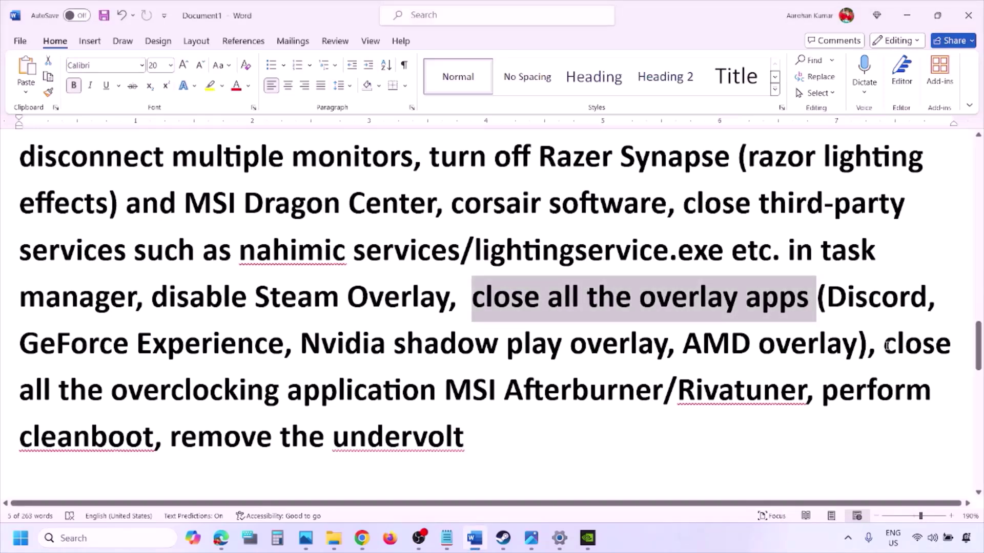
# Highlight "close all the overclocking application" in Step 9 and close the overclocking tool running in the background.
pyautogui.moveTo(887, 346); pyautogui.dragTo(472, 392)
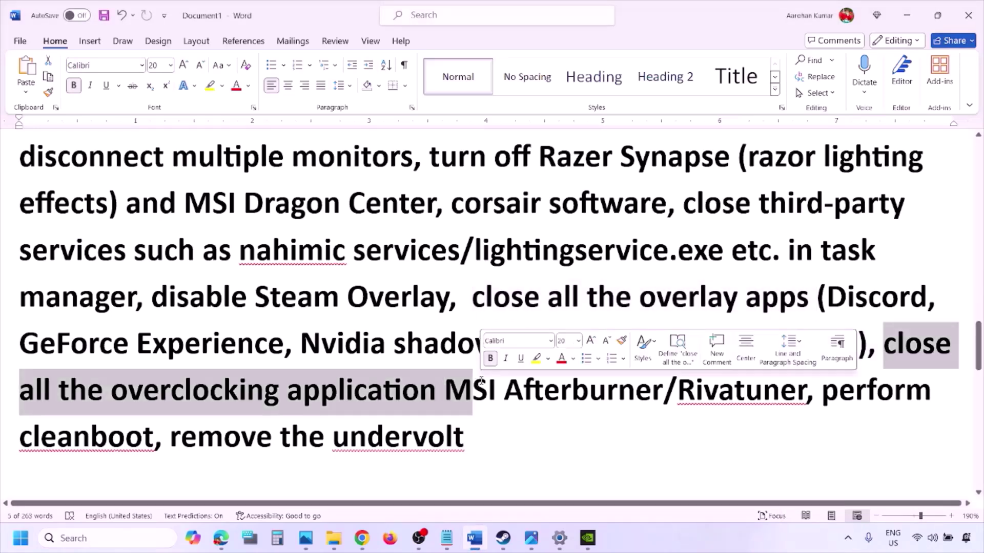
pyautogui.click(847, 539)
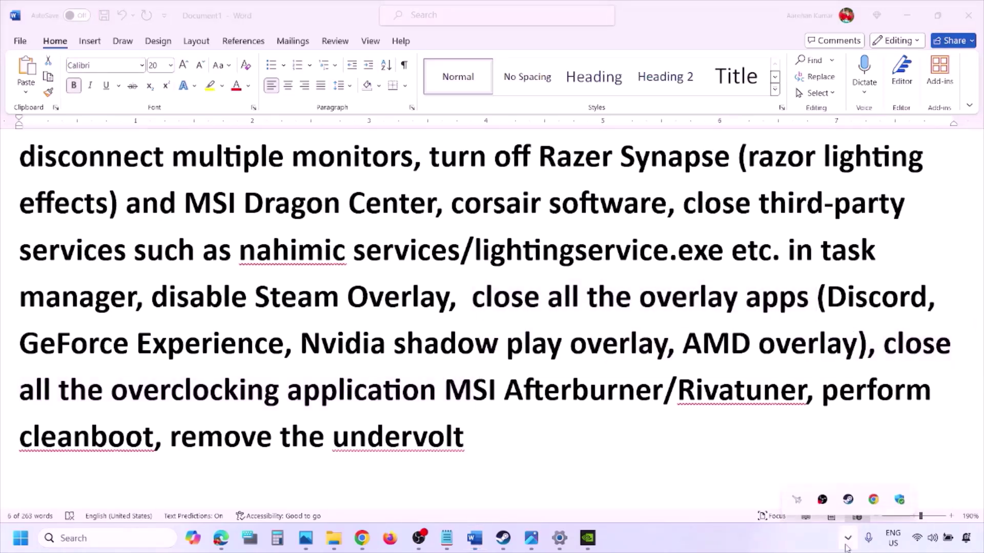
pyautogui.rightClick(794, 500)
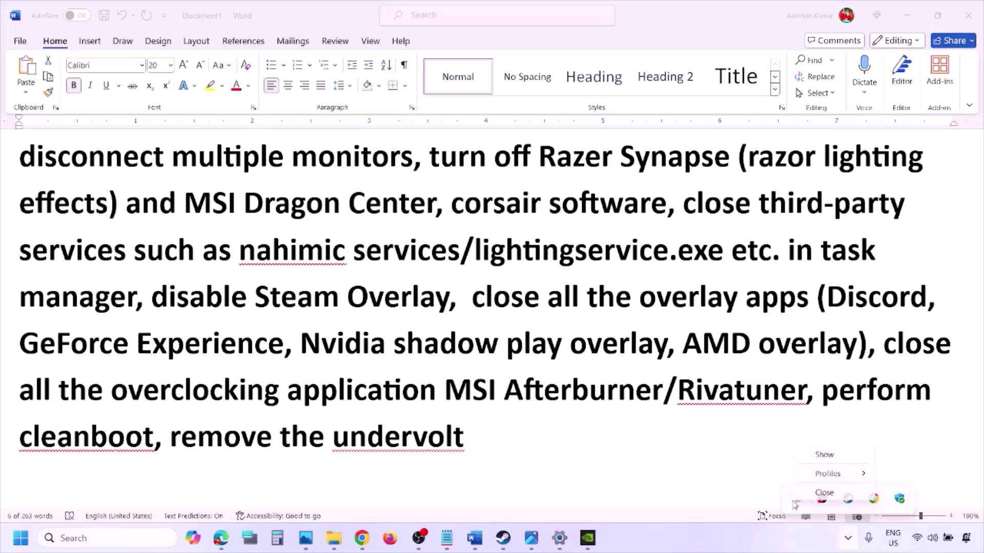
pyautogui.click(825, 492)
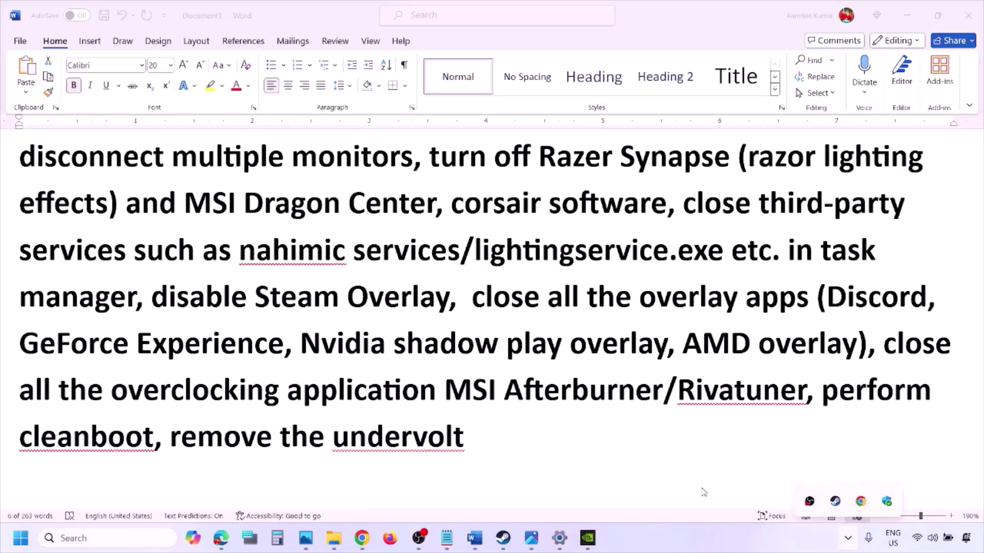
# Highlight "perform" before "cleanboot" in Step 9, then search Windows for "system" and open System Configuration.
pyautogui.moveTo(679, 390); pyautogui.dragTo(905, 392)
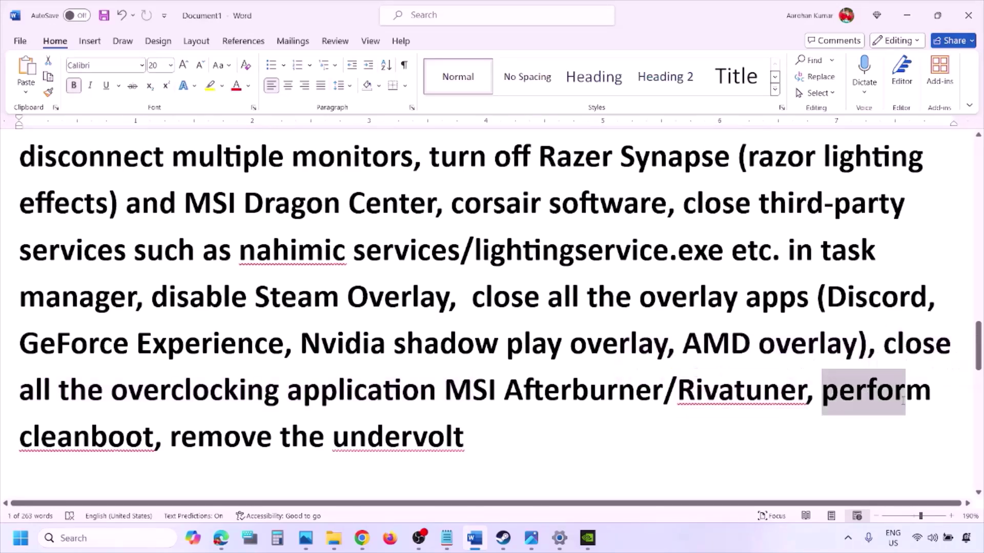
pyautogui.click(74, 535)
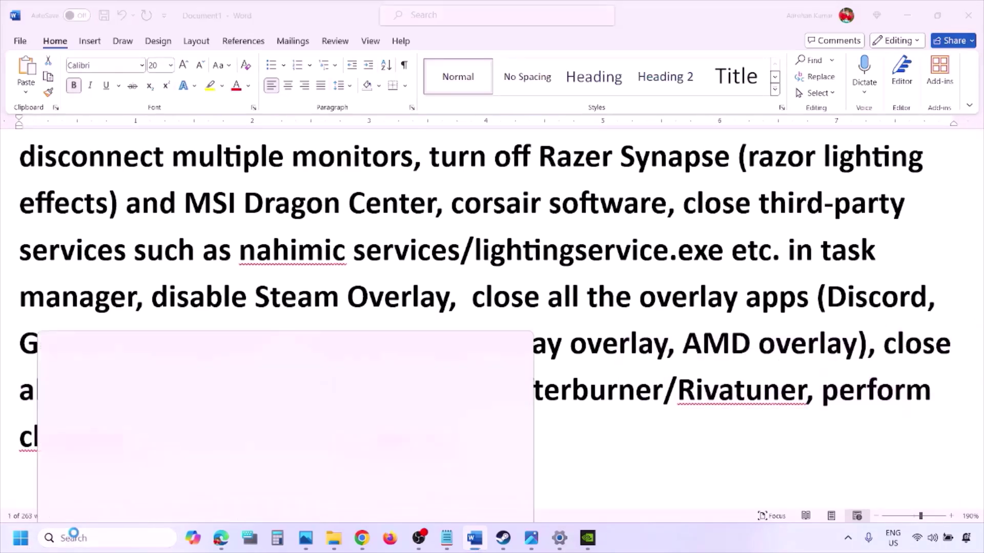
pyautogui.write('ystem')
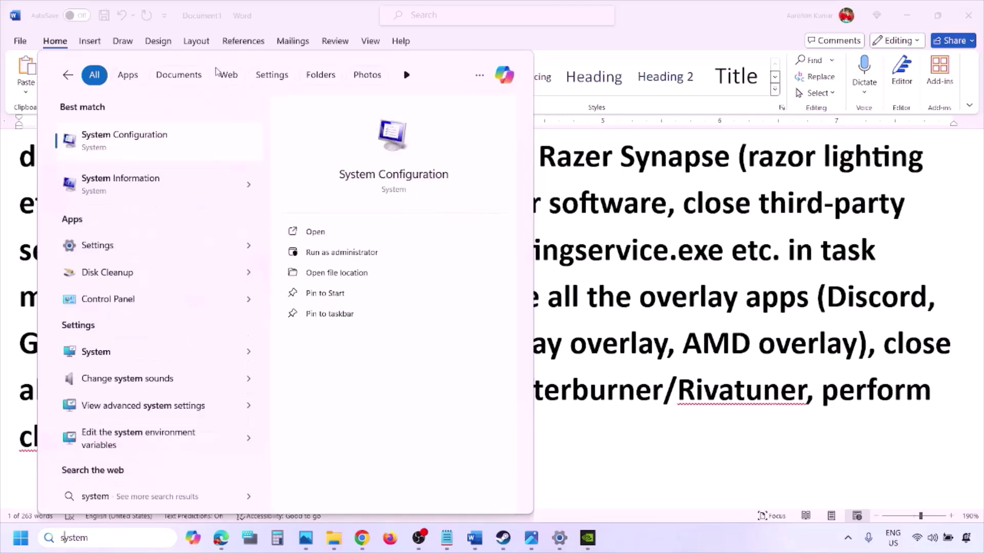
pyautogui.click(153, 143)
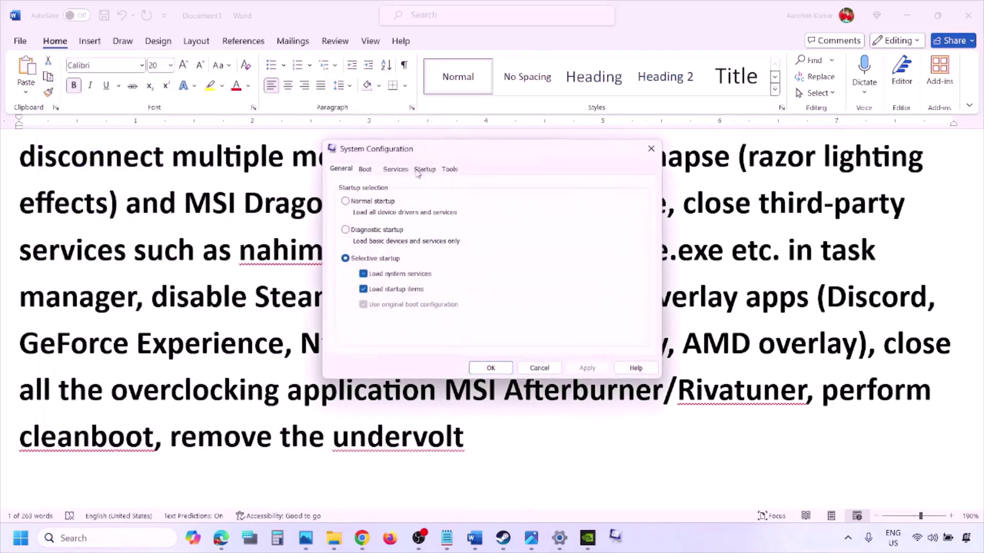
# Hide all Microsoft services in the System Configuration services list and accept the configuration with the remaining services disabled.
pyautogui.click(400, 170)
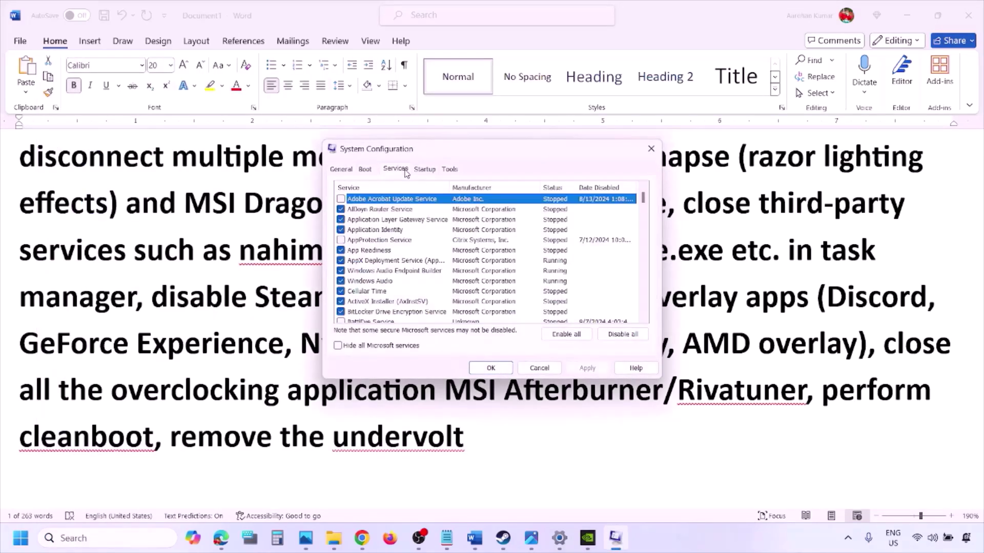
pyautogui.click(338, 347)
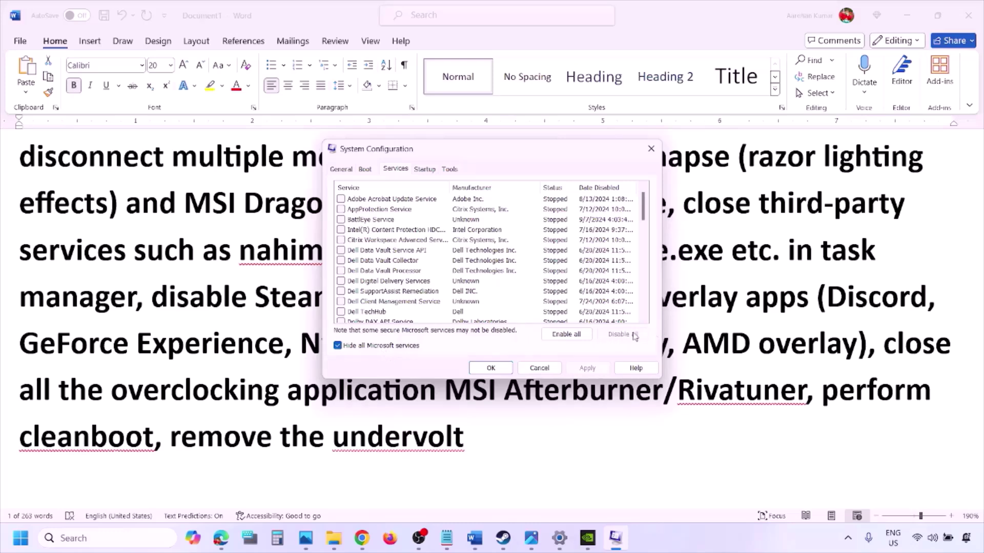
pyautogui.click(500, 366)
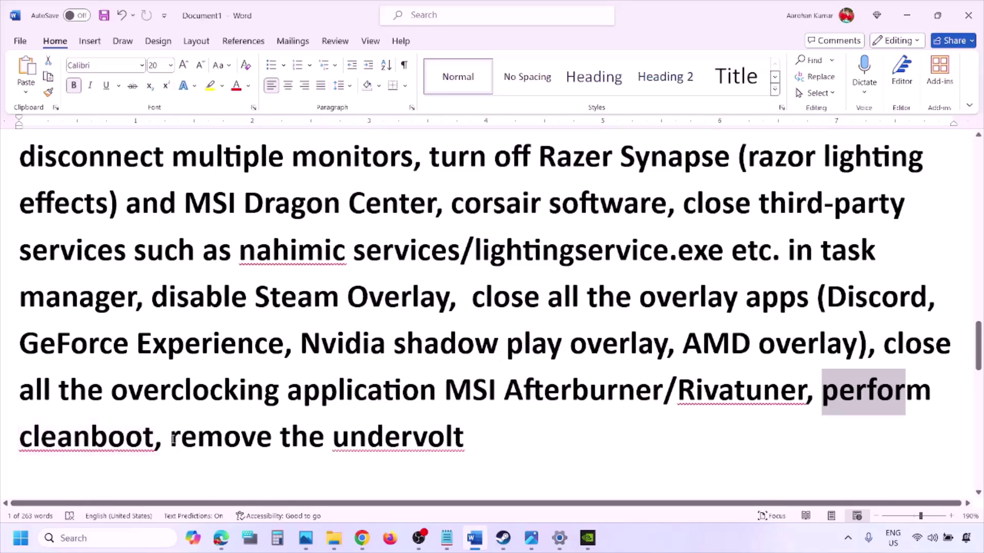
# Highlight "remove the undervolt" at the end of Step 9, clear the selection and continue to Step 10 about virtual memory.
pyautogui.moveTo(174, 439); pyautogui.dragTo(615, 437)
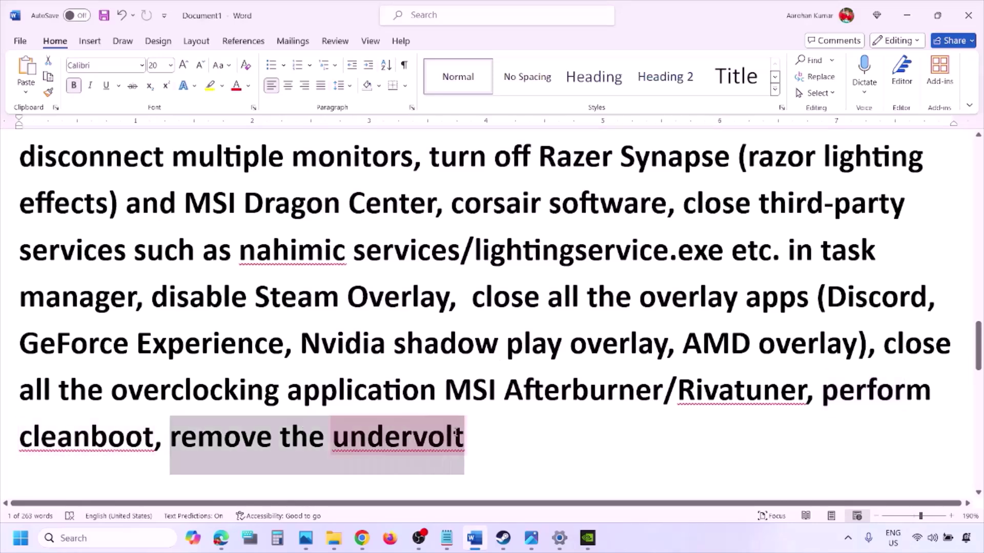
pyautogui.click(615, 437)
pyautogui.scroll(-4, 616, 437)
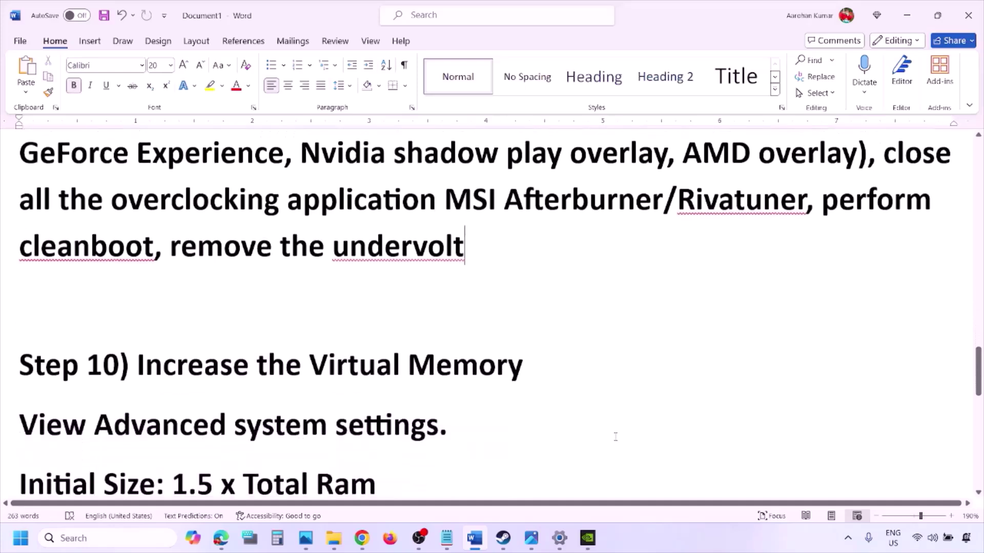
pyautogui.scroll(-2, 616, 437)
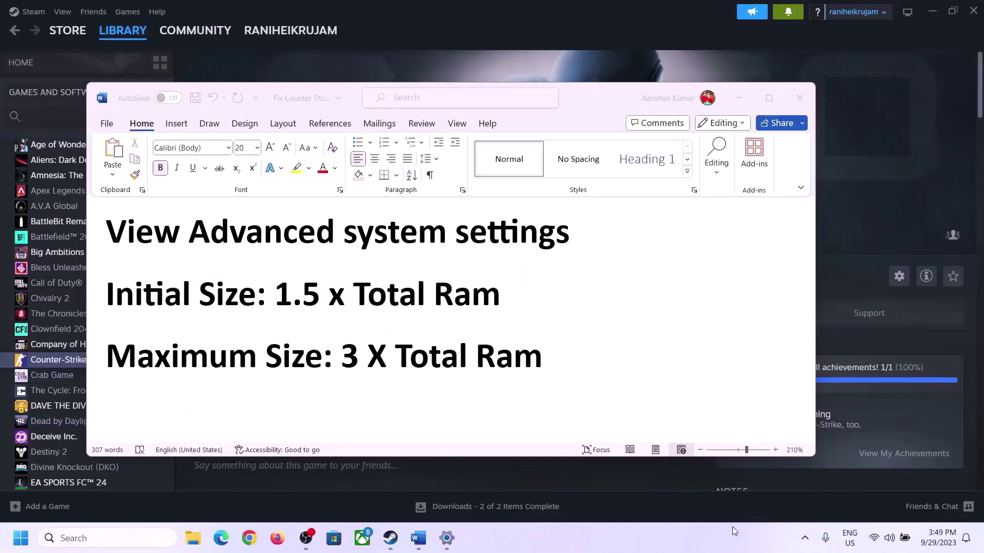
# Copy "View Advanced system settings" from the document and search Windows with it to open System Properties in the middle of the screen.
pyautogui.click(181, 229)
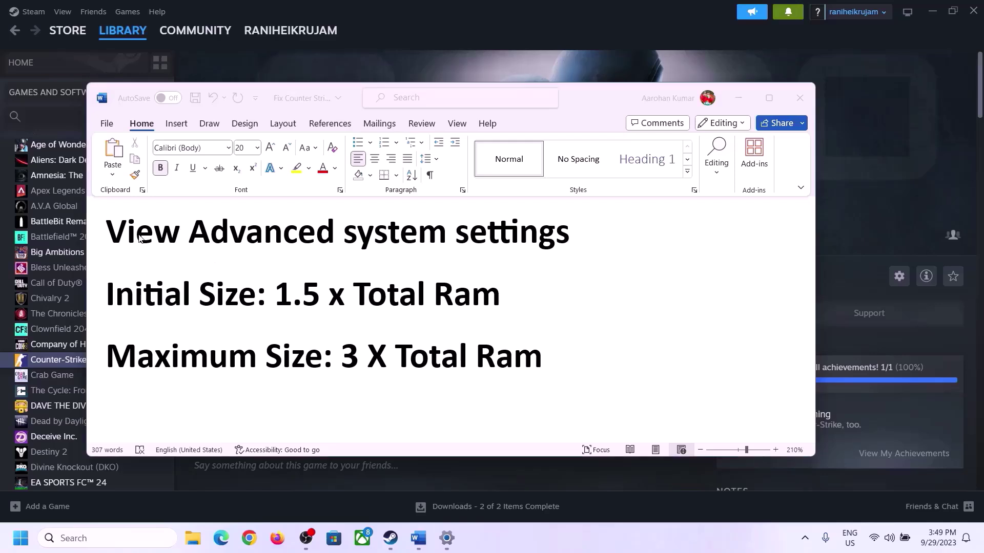
pyautogui.moveTo(105, 230); pyautogui.dragTo(537, 249)
pyautogui.hotkey('ctrl', 'c')
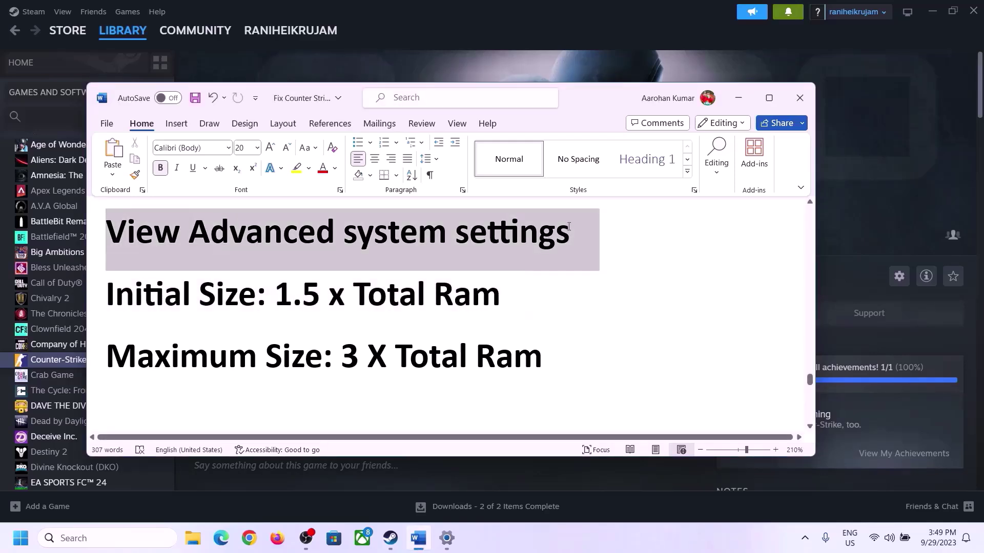
pyautogui.click(117, 538)
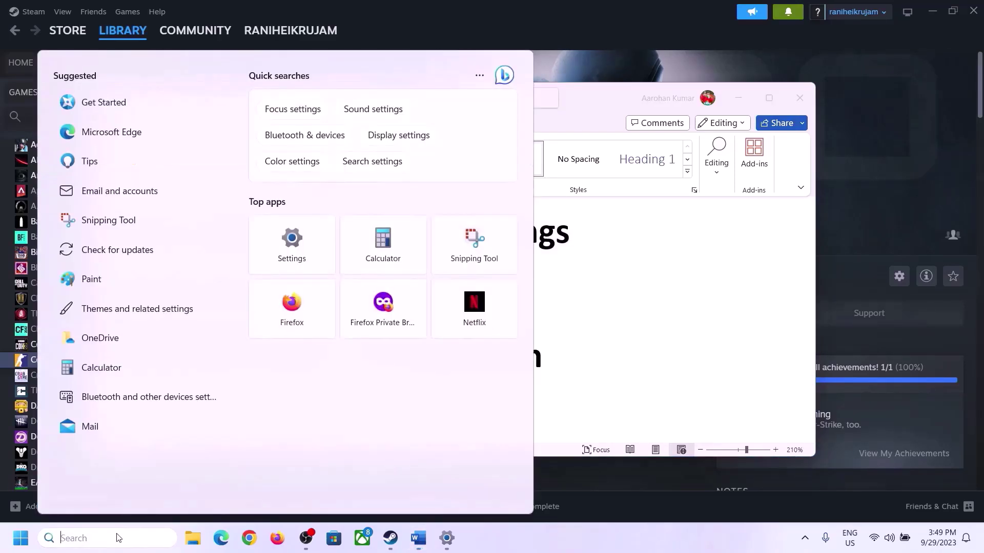
pyautogui.hotkey('ctrl', 'v')
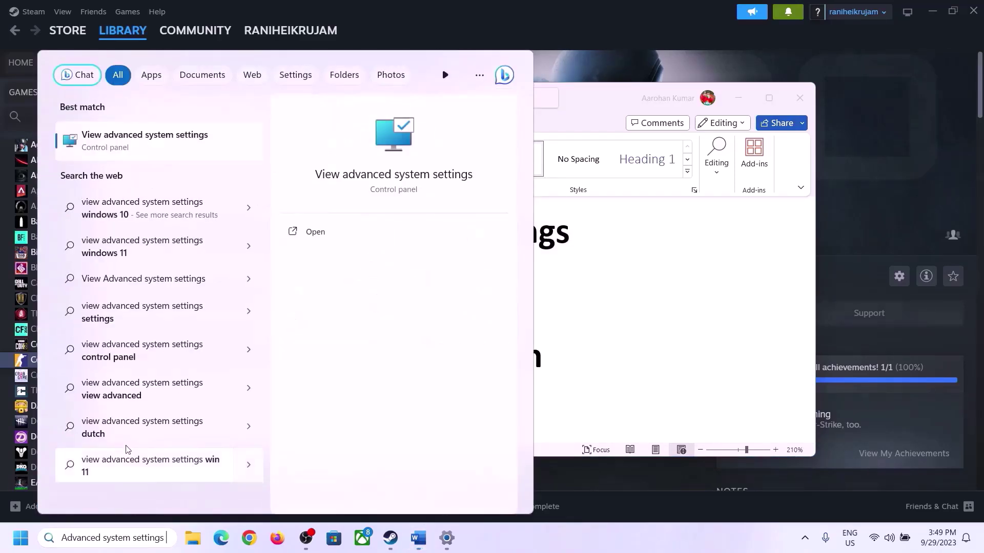
pyautogui.click(139, 149)
pyautogui.moveTo(204, 102); pyautogui.dragTo(440, 178)
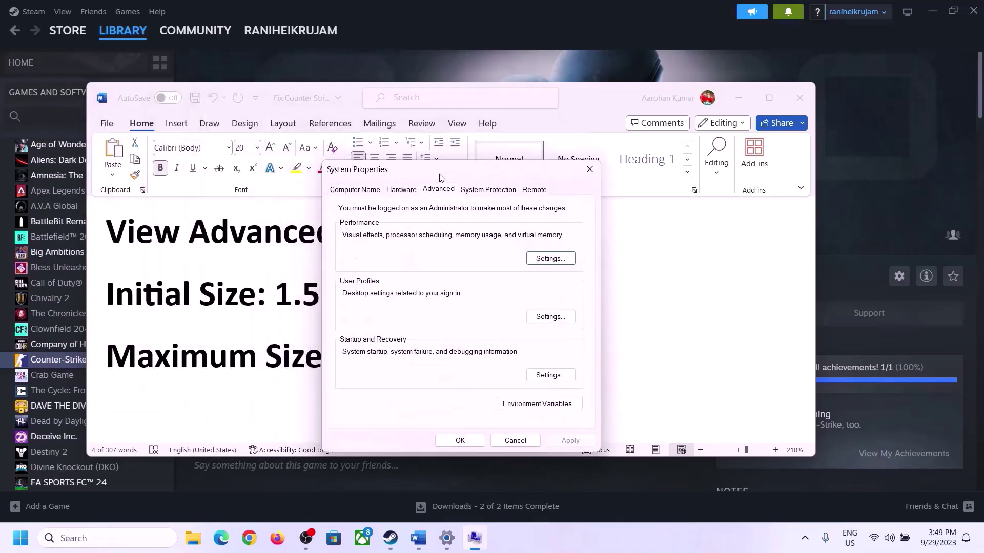
# In the virtual memory settings, turn off automatic paging file management and choose a custom size for drive C:.
pyautogui.click(551, 259)
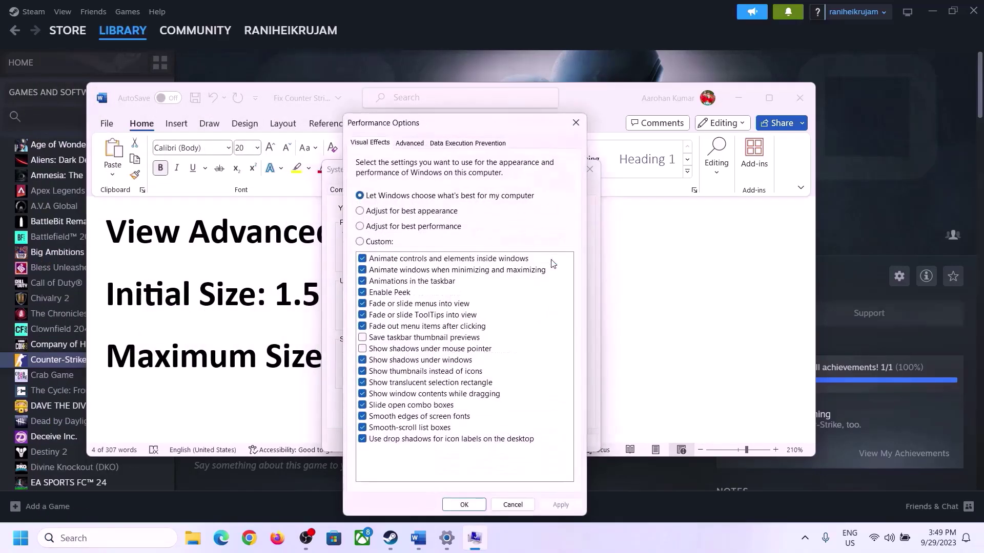
pyautogui.click(415, 147)
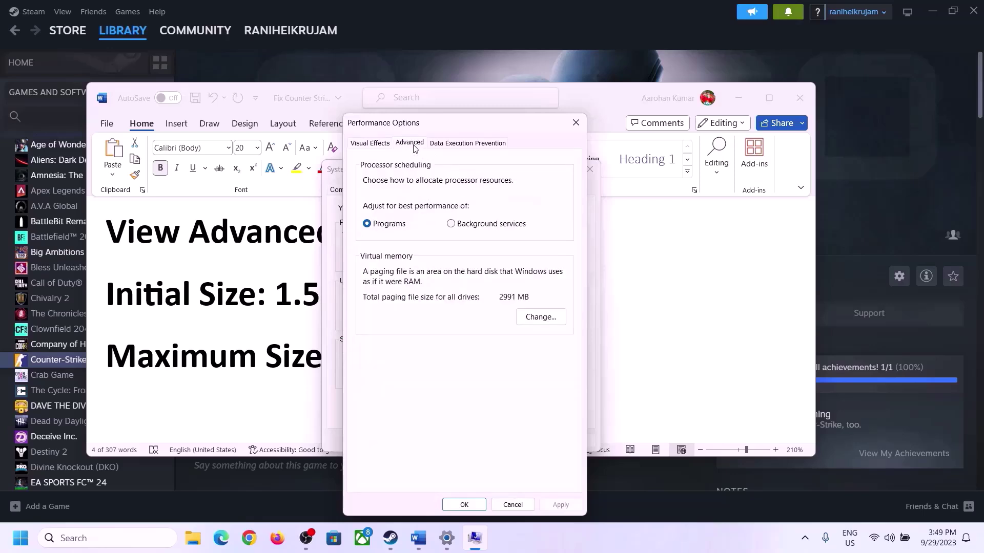
pyautogui.click(544, 318)
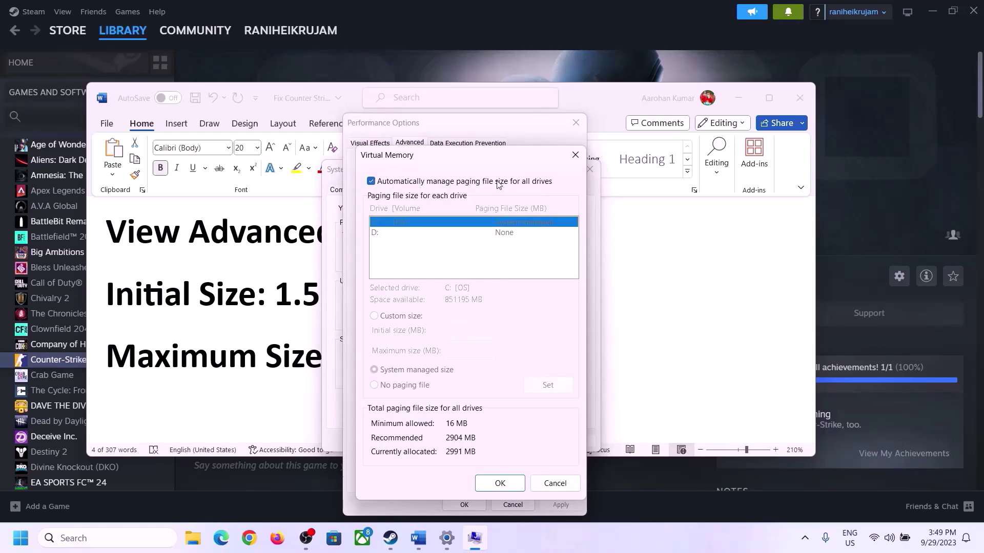
pyautogui.click(371, 181)
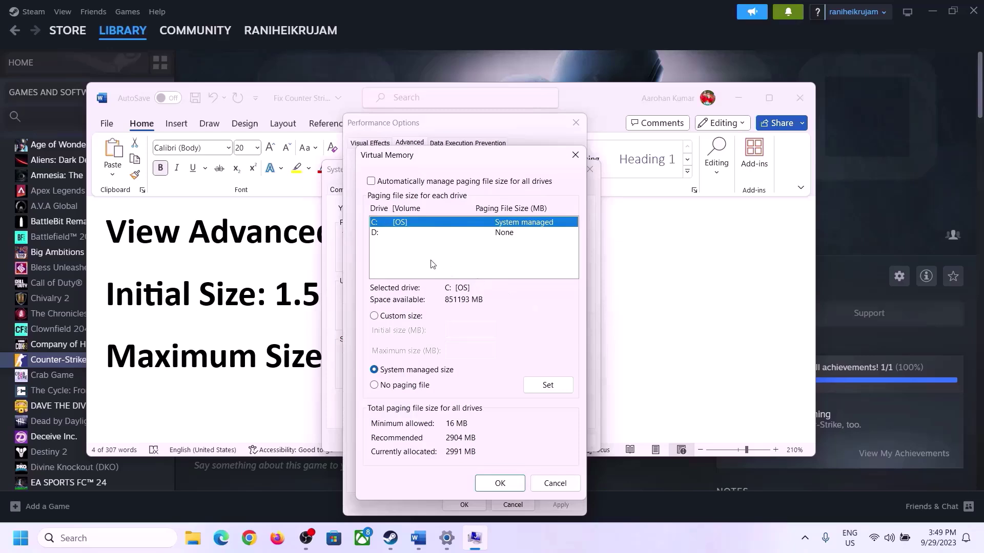
pyautogui.click(374, 316)
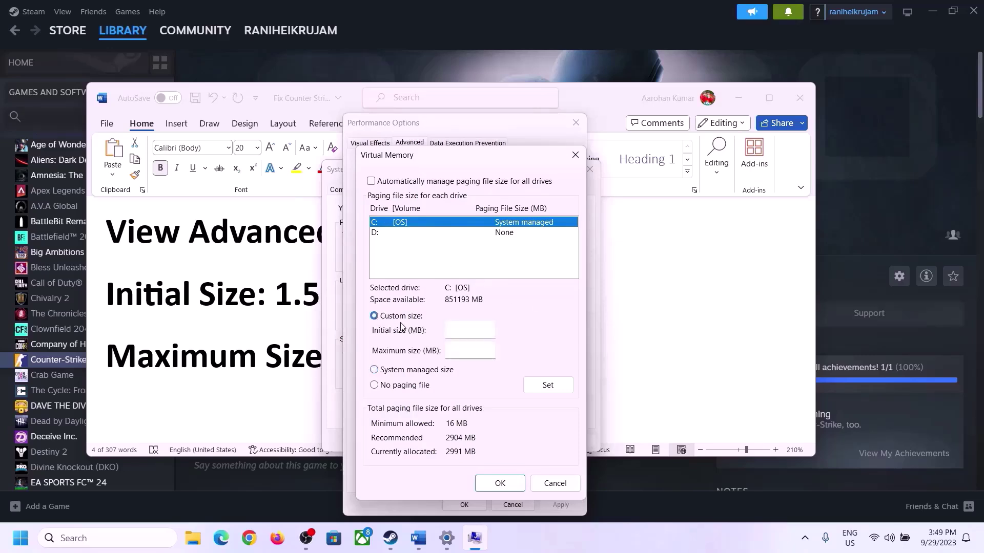
pyautogui.click(470, 330)
# Highlight "1.5 x Total Ram" in the Word document, then check the installed RAM on the Settings System About page.
pyautogui.click(270, 305)
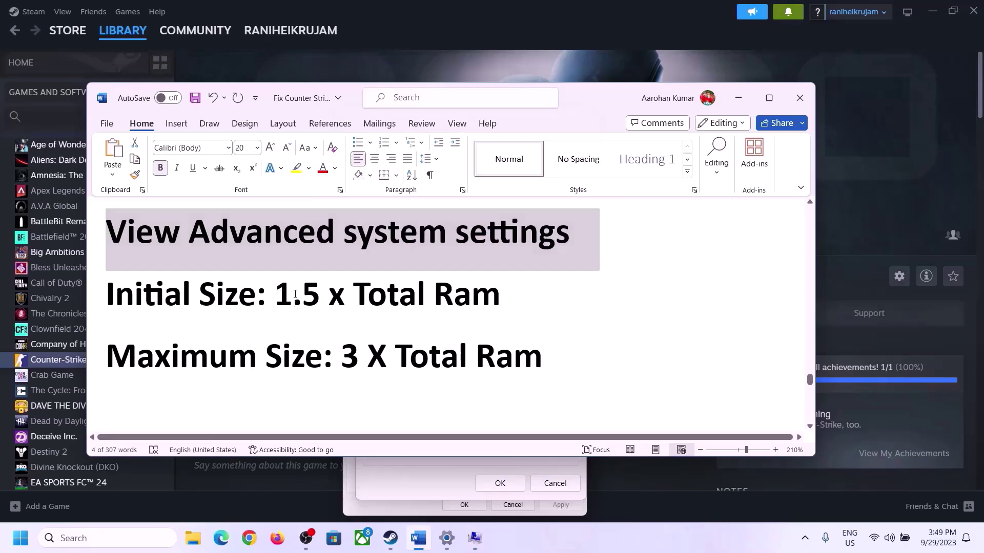
pyautogui.moveTo(274, 302); pyautogui.dragTo(456, 306)
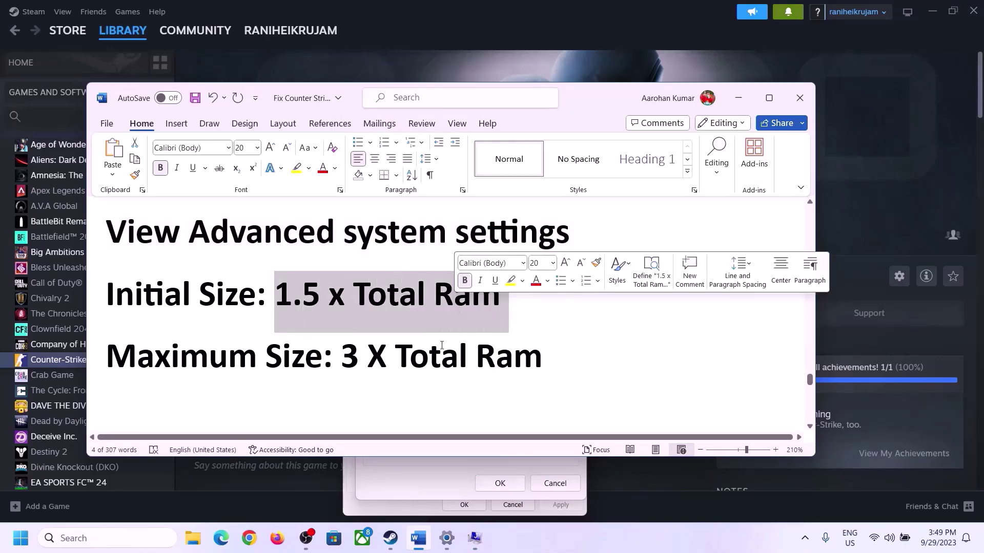
pyautogui.click(447, 539)
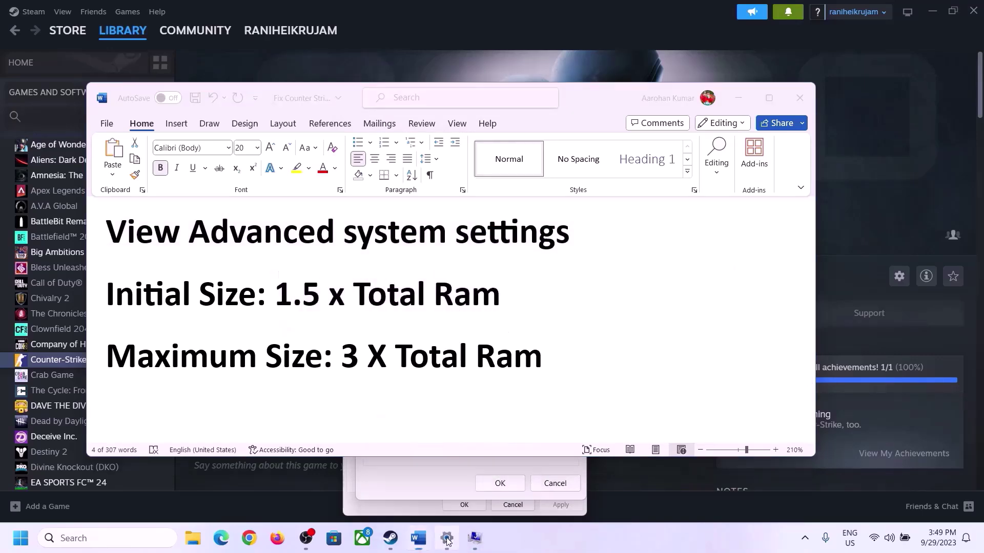
pyautogui.click(45, 165)
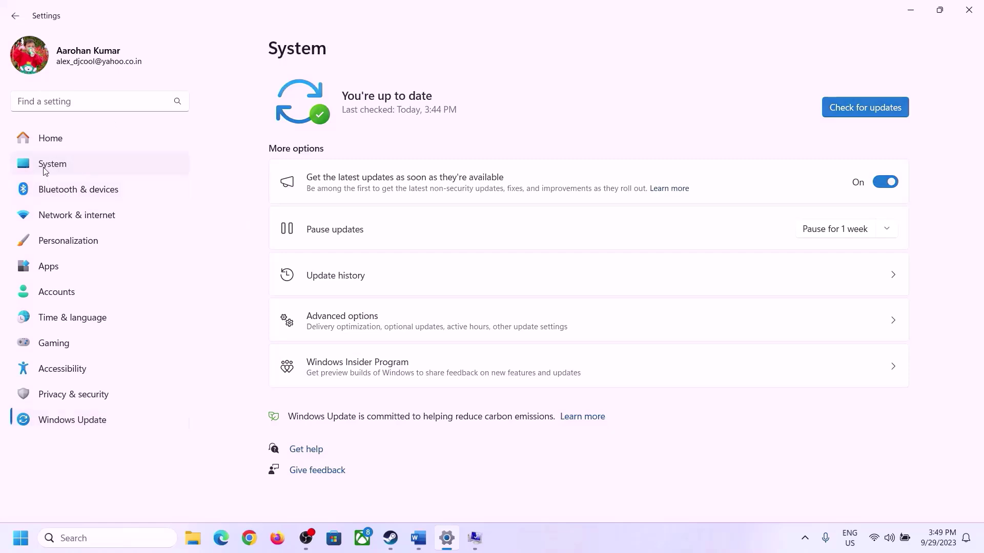
pyautogui.scroll(-8, 352, 417)
pyautogui.click(324, 487)
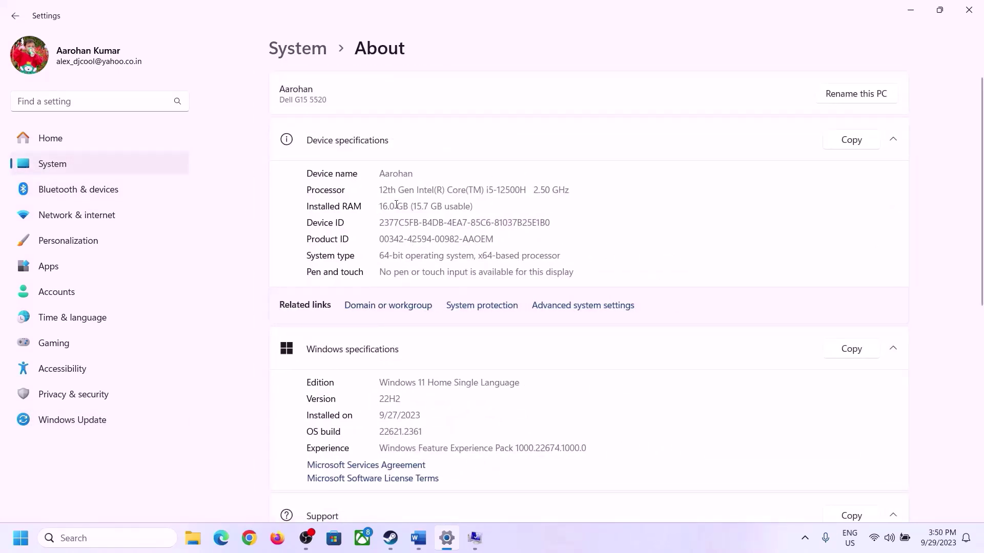
pyautogui.moveTo(387, 206); pyautogui.dragTo(374, 208)
pyautogui.click(395, 208)
pyautogui.moveTo(390, 202); pyautogui.dragTo(375, 201)
# Return to the Virtual Memory dialog, open Calculator by running calc, and place it beside the document's size formulas.
pyautogui.click(475, 539)
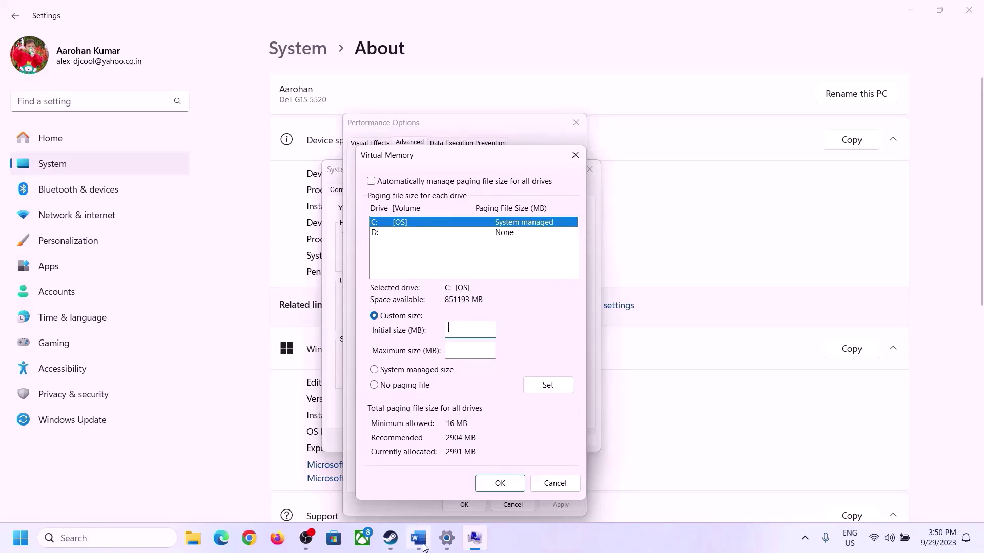
pyautogui.moveTo(446, 538)
pyautogui.press('super+r')
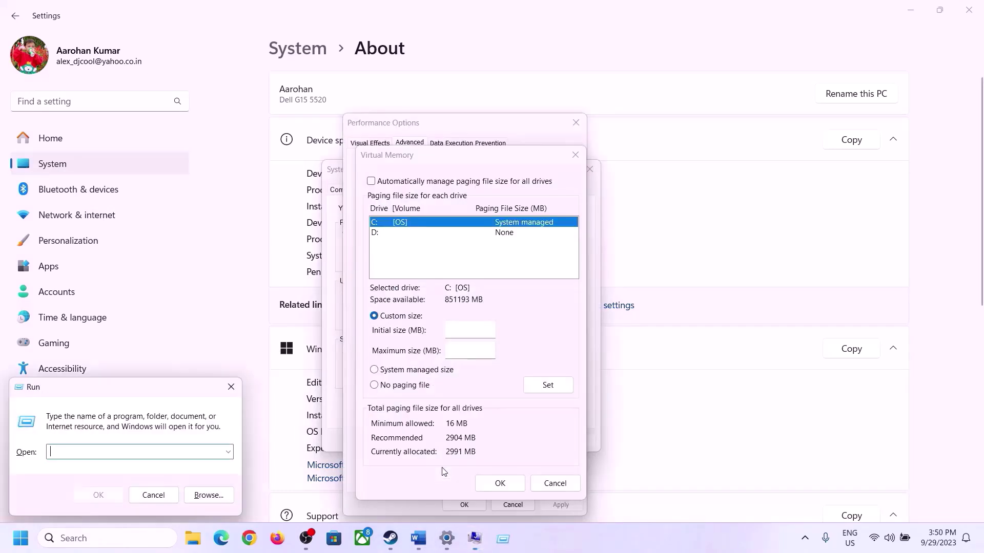
pyautogui.write('calc')
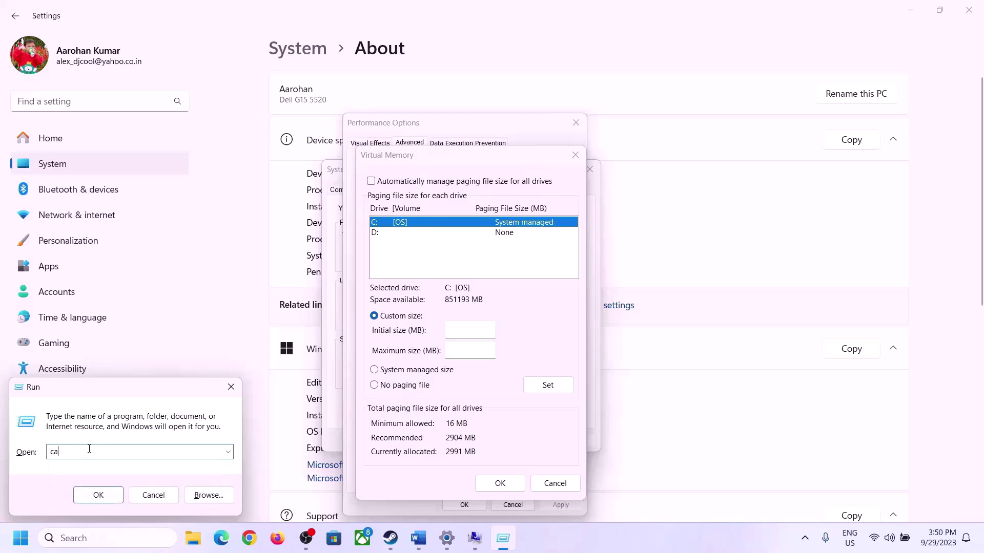
pyautogui.click(97, 495)
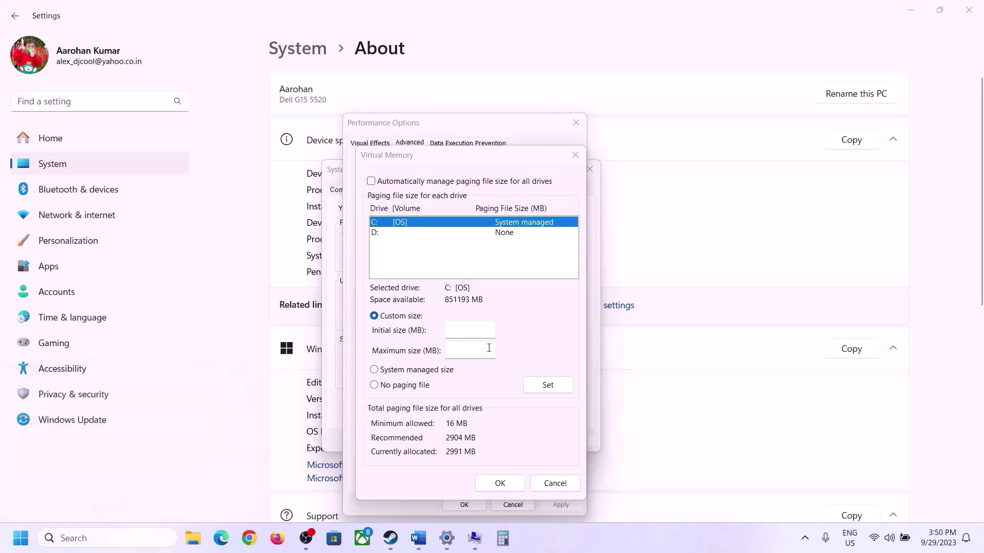
pyautogui.moveTo(129, 24); pyautogui.dragTo(725, 174)
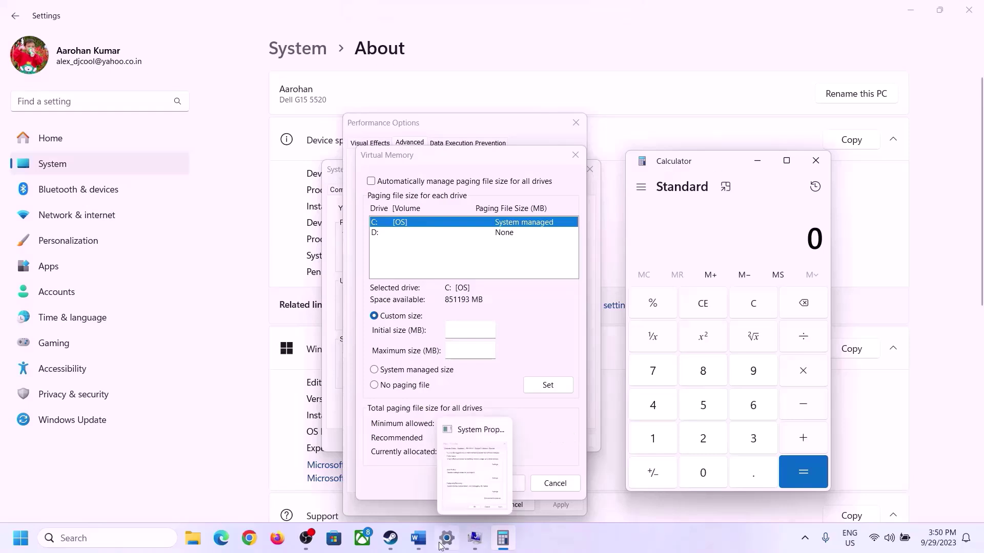
pyautogui.click(418, 545)
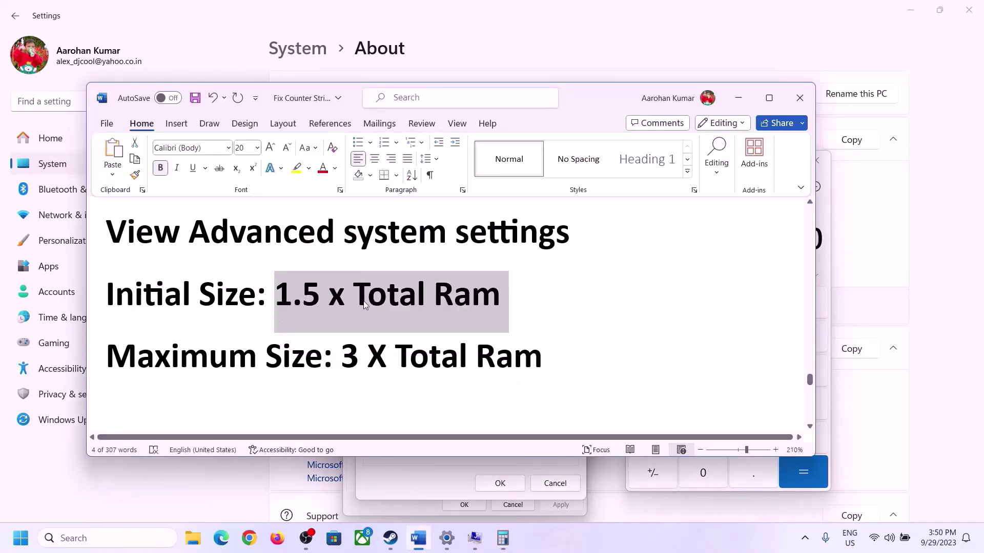
pyautogui.click(513, 538)
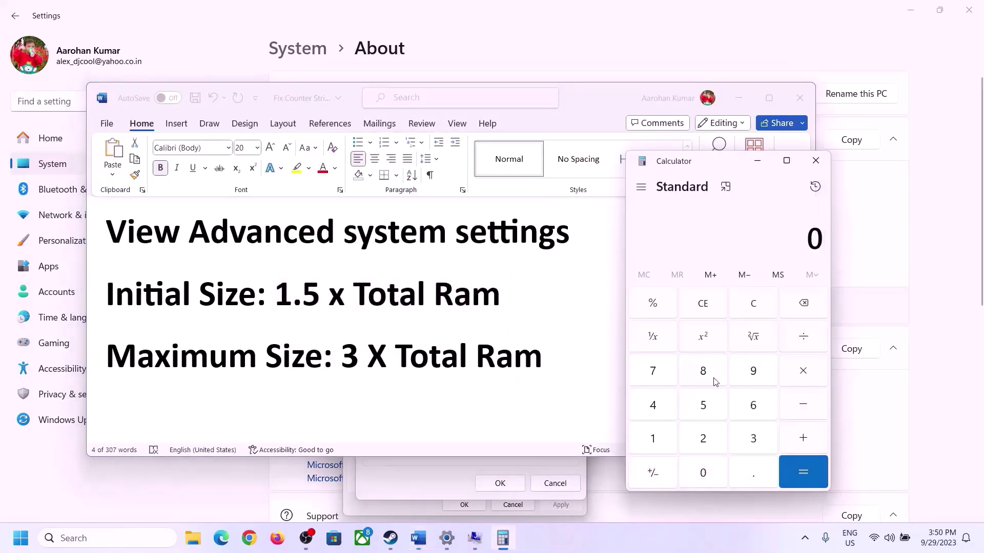
pyautogui.click(653, 439)
pyautogui.click(750, 412)
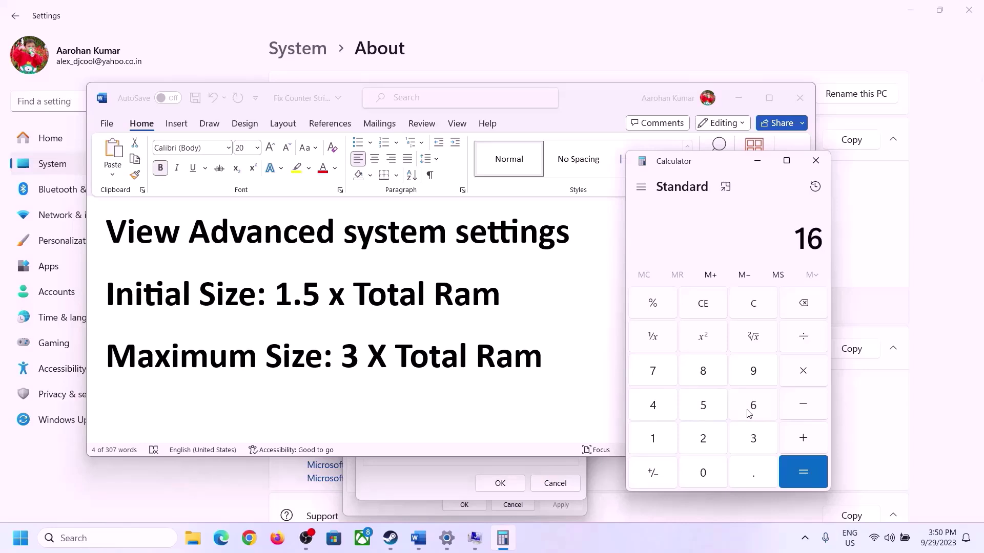
pyautogui.click(756, 312)
# Multiply 16 by 1024 in Calculator to convert the total RAM to megabytes.
pyautogui.click(660, 439)
pyautogui.click(751, 407)
pyautogui.click(804, 374)
pyautogui.click(652, 445)
pyautogui.click(703, 472)
pyautogui.click(703, 439)
pyautogui.click(653, 405)
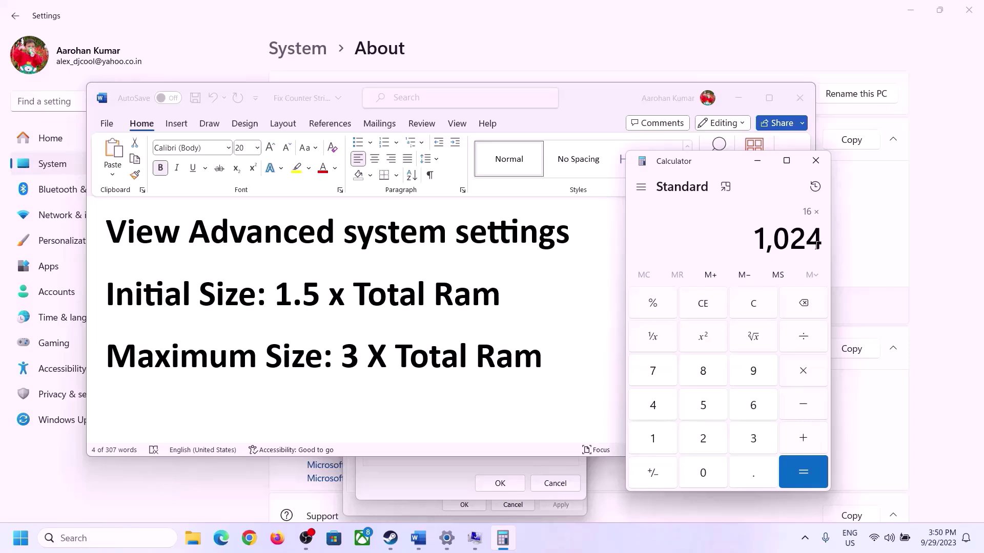
pyautogui.click(803, 472)
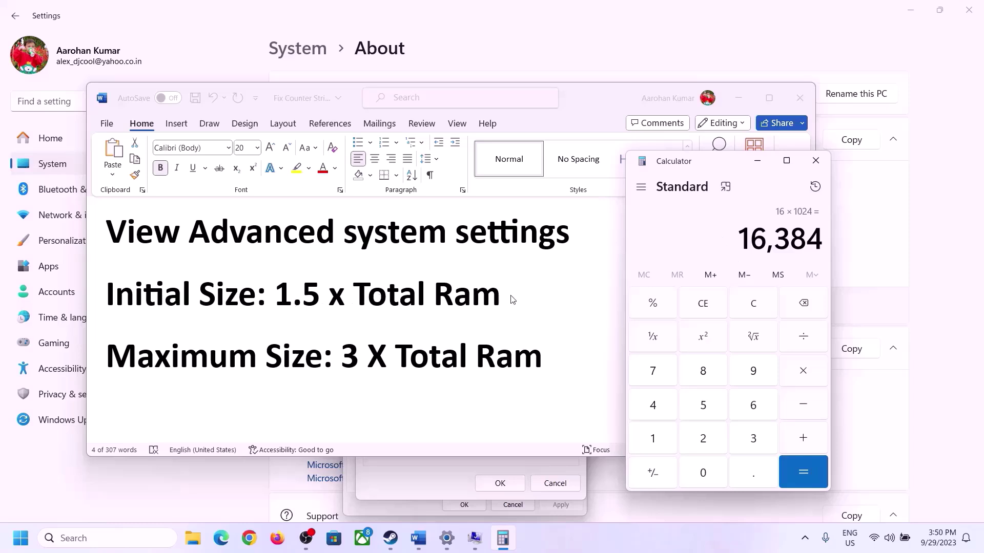
# Multiply the total RAM in megabytes by 1.5 in Calculator to work out the initial paging file size.
pyautogui.click(804, 373)
pyautogui.click(665, 440)
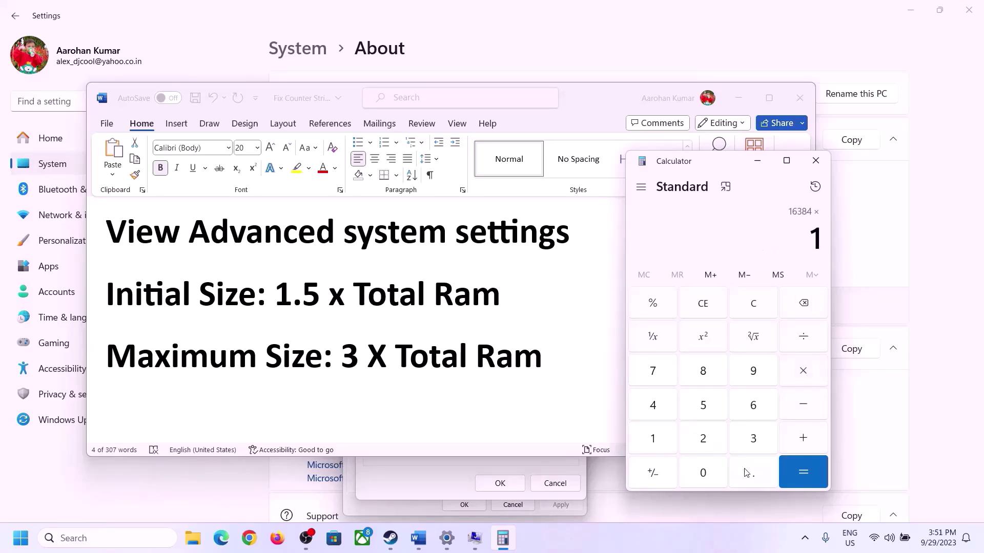
pyautogui.click(750, 481)
pyautogui.click(703, 406)
pyautogui.click(799, 468)
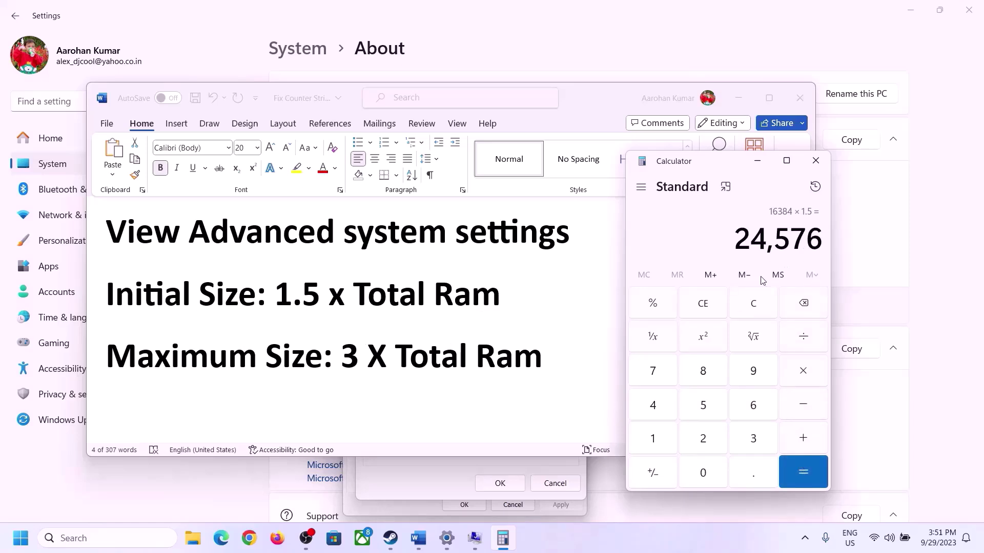
# Return to the Virtual Memory dialog and set drive C's custom initial size to 24576 MB.
pyautogui.click(455, 460)
pyautogui.click(465, 332)
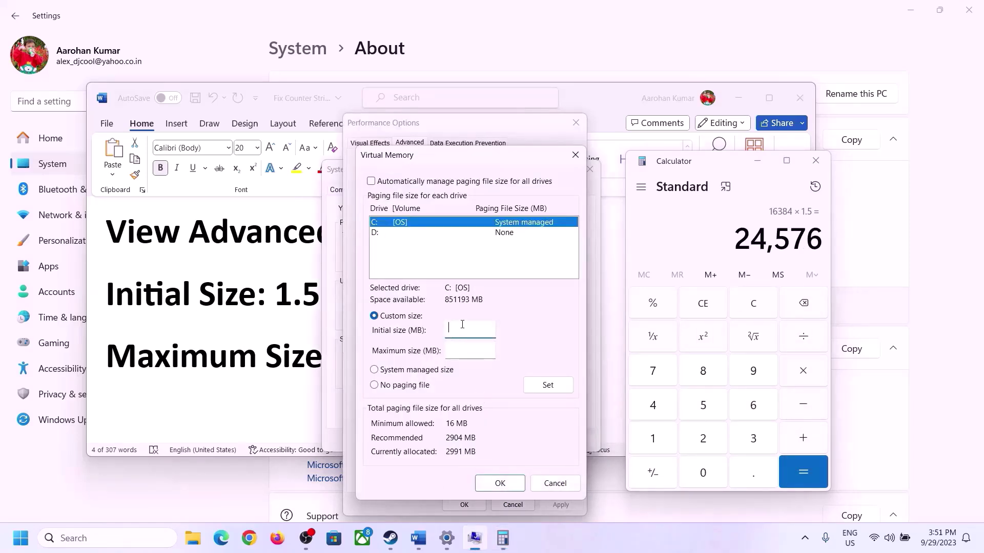
pyautogui.write('24576')
pyautogui.click(493, 350)
# Clear the Calculator result and recheck the installed RAM on the Settings System About page.
pyautogui.click(283, 362)
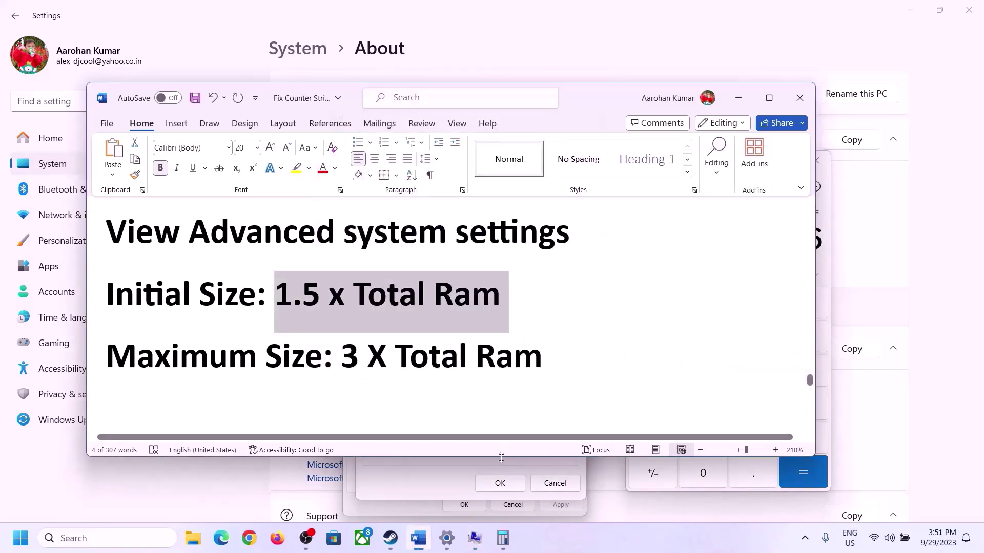
pyautogui.click(825, 268)
pyautogui.click(763, 302)
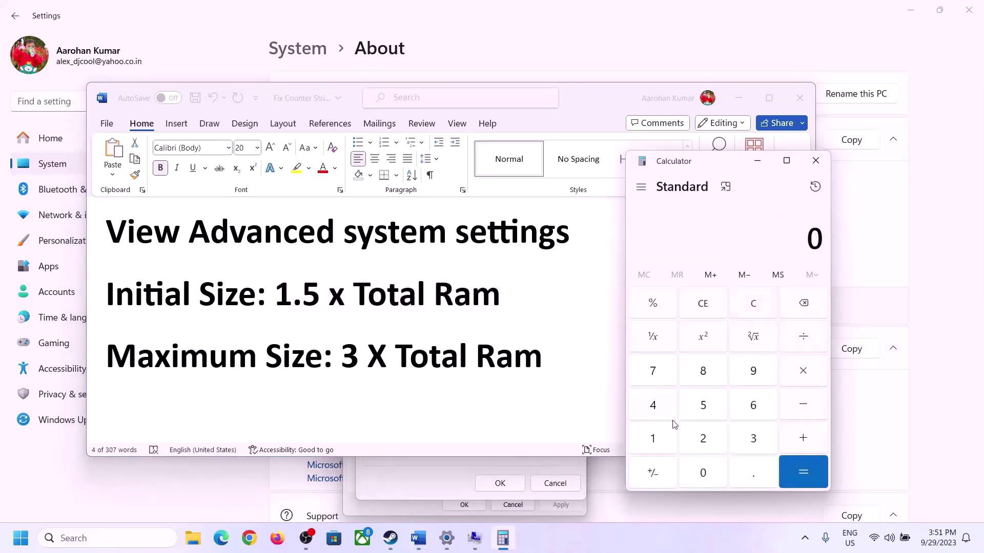
pyautogui.click(447, 538)
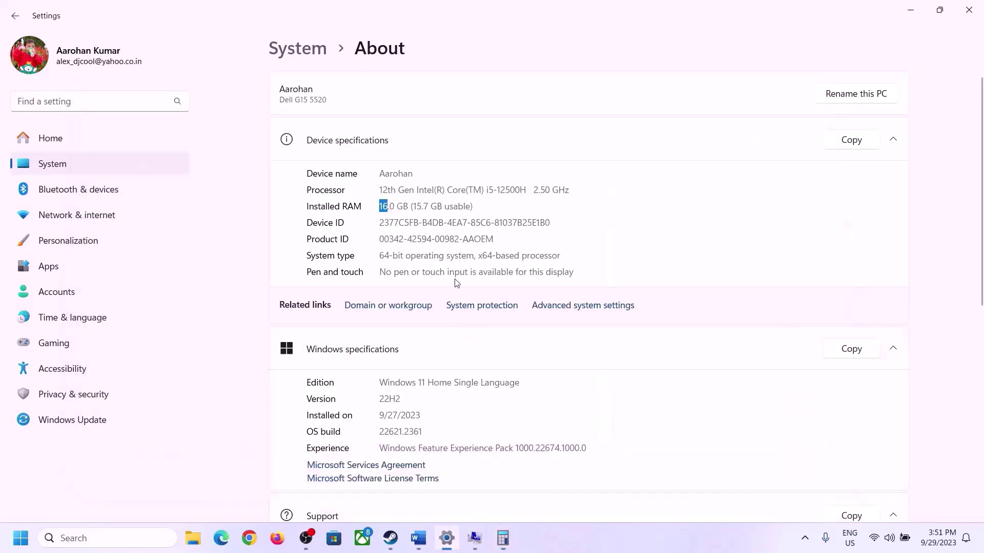
pyautogui.click(502, 538)
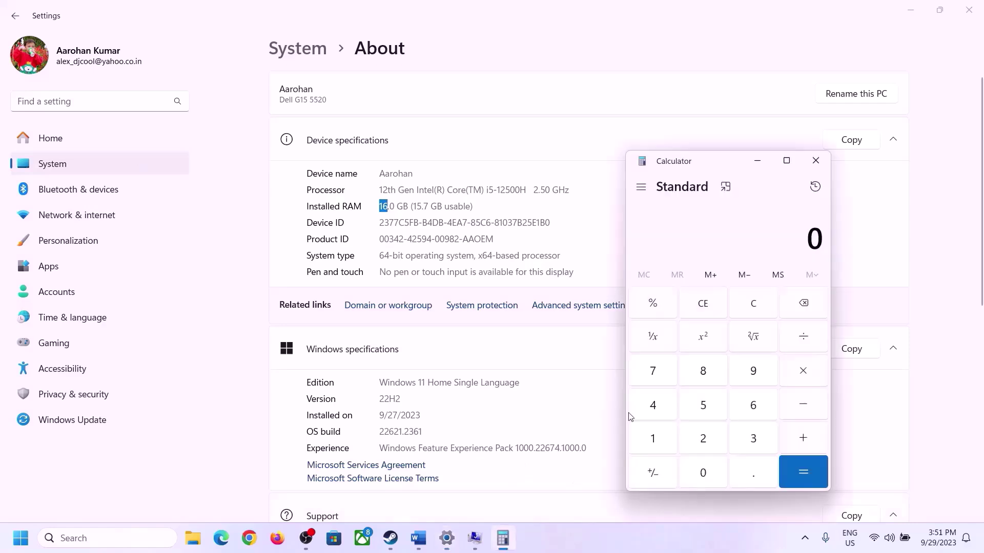
# Multiply 16 by 1024 in Calculator to get the total RAM in megabytes again.
pyautogui.click(664, 436)
pyautogui.click(751, 408)
pyautogui.click(800, 373)
pyautogui.click(659, 434)
pyautogui.click(702, 471)
pyautogui.click(702, 437)
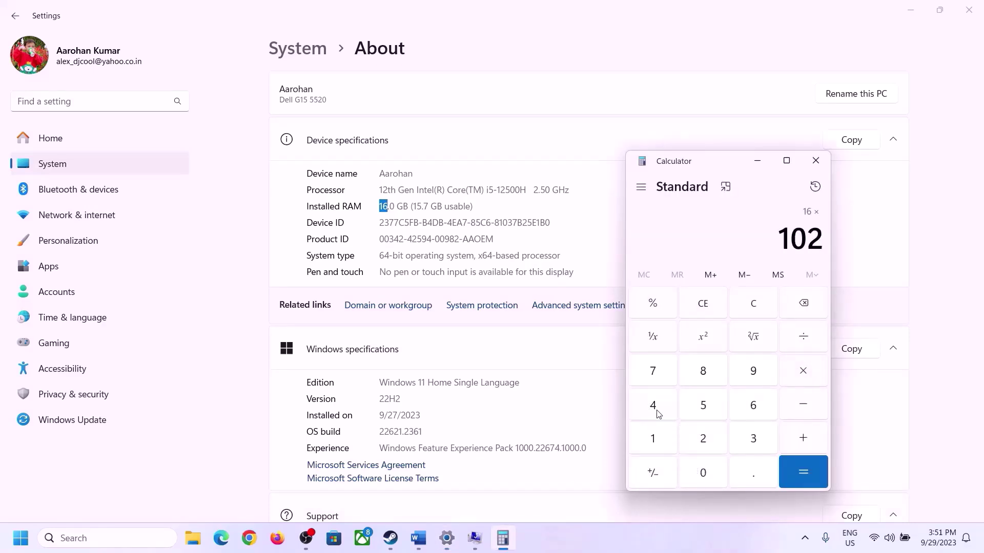
pyautogui.click(654, 406)
pyautogui.click(797, 483)
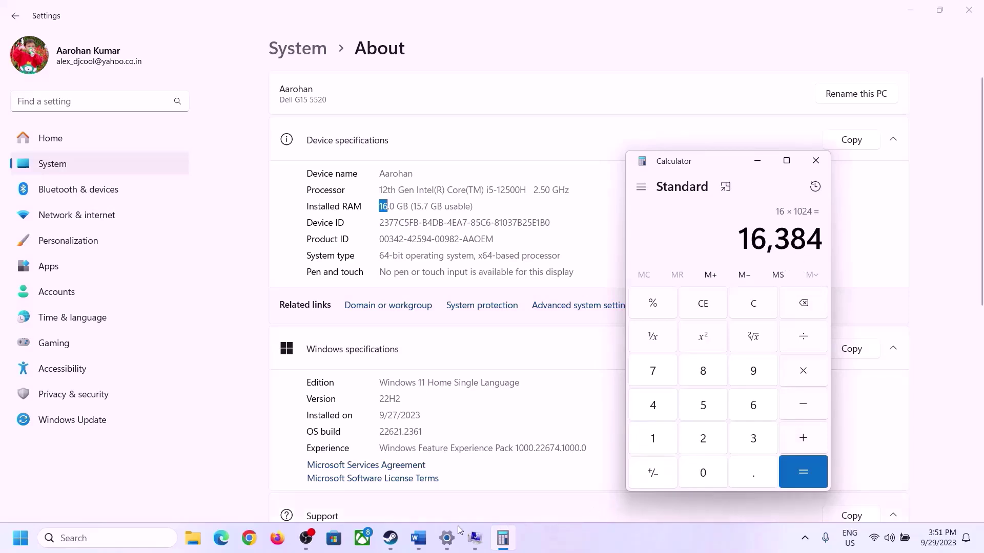
# Check the maximum size formula in the Word document and multiply the Calculator result by 3.
pyautogui.click(419, 538)
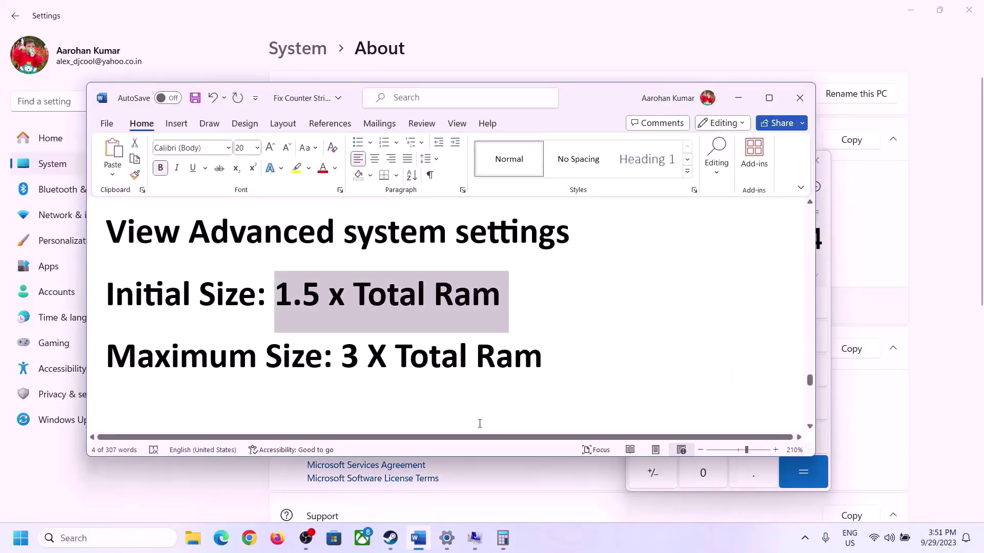
pyautogui.click(503, 538)
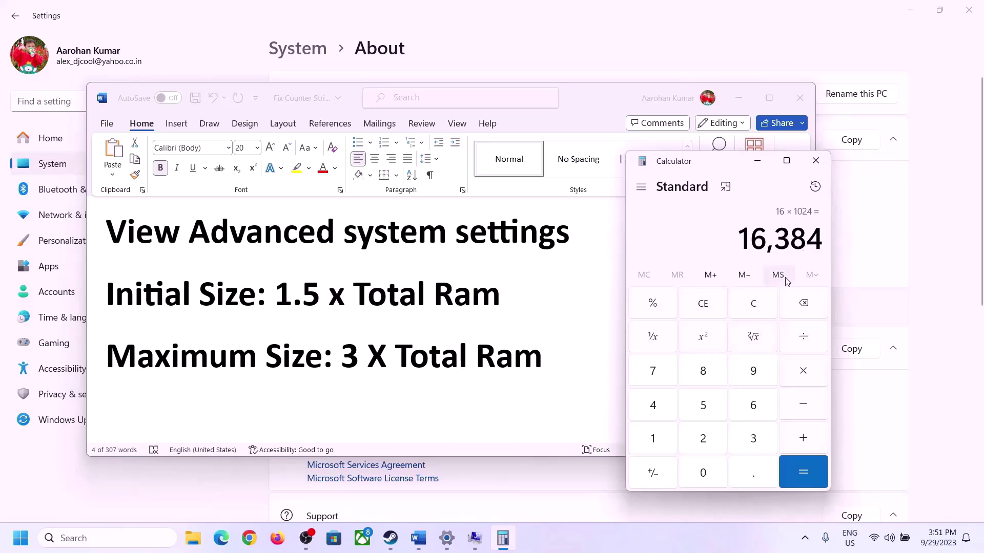
pyautogui.click(804, 375)
pyautogui.click(738, 444)
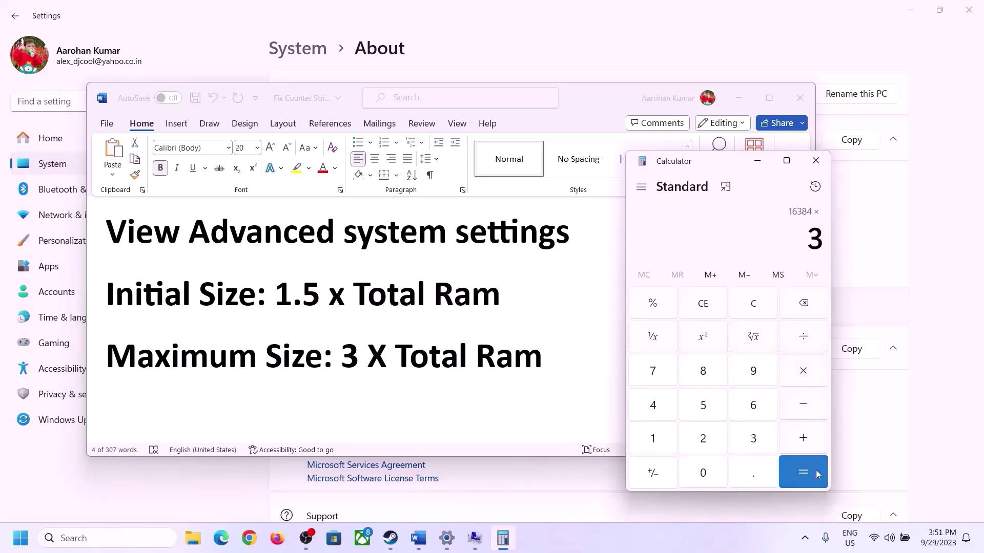
pyautogui.click(818, 474)
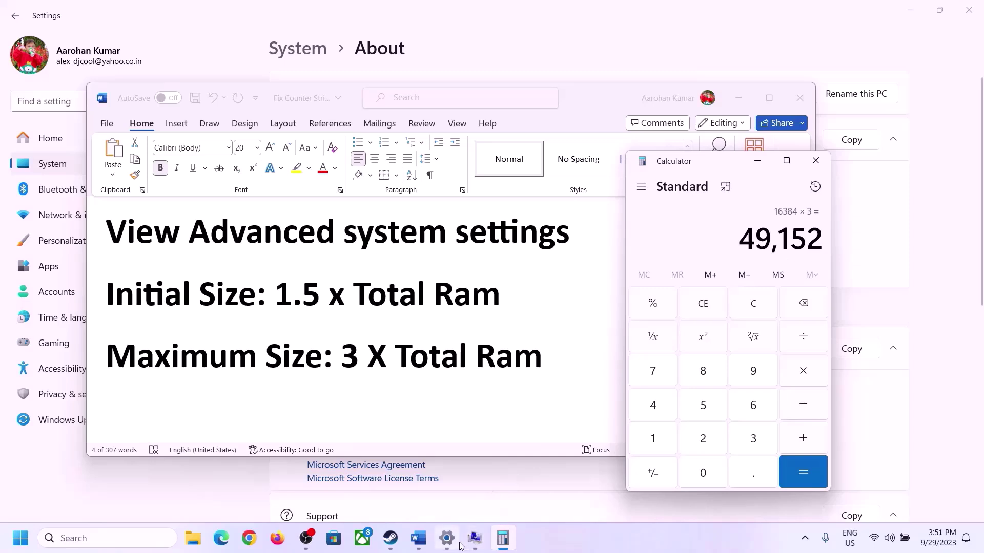
# Return to the Virtual Memory dialog, set the maximum size to 49152 MB, and assign the custom size to drive C.
pyautogui.click(475, 538)
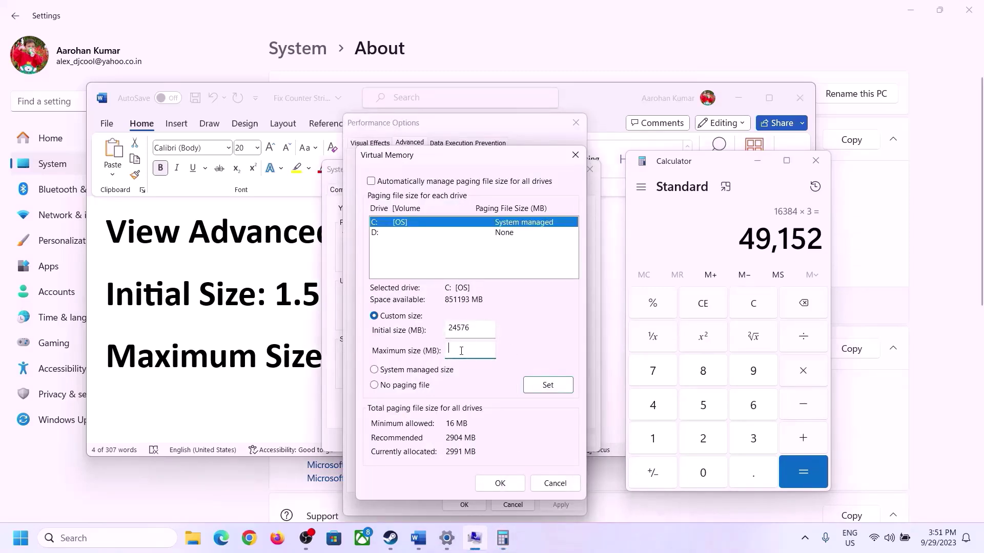
pyautogui.write('49152')
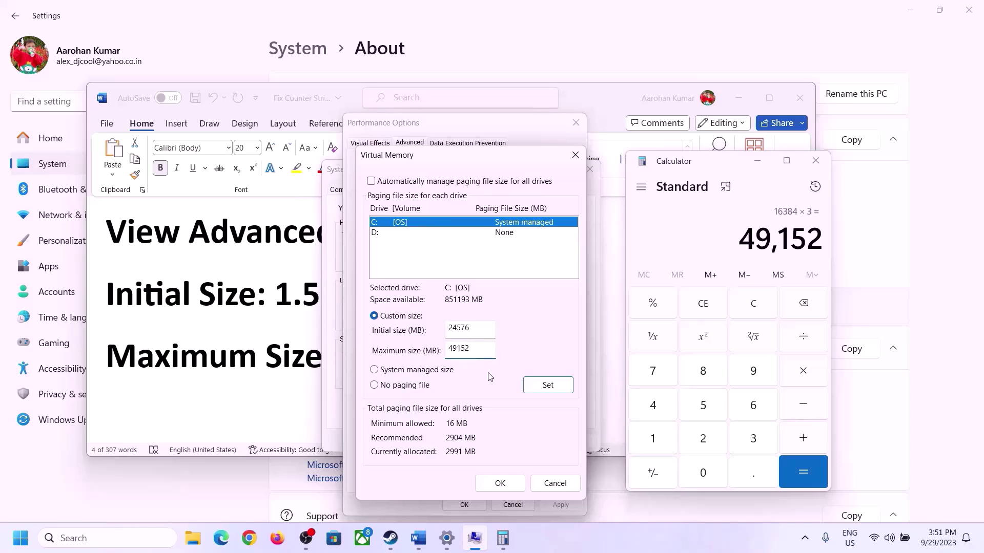
pyautogui.click(548, 387)
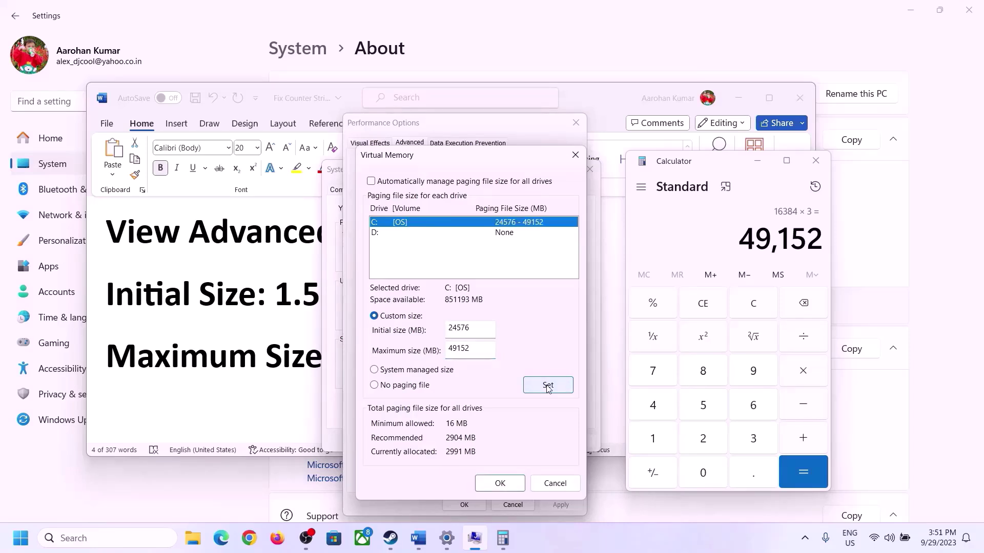
# Accept the virtual memory change, confirm the Performance Options and System Properties dialogs, and dismiss the restart prompt without restarting.
pyautogui.click(500, 483)
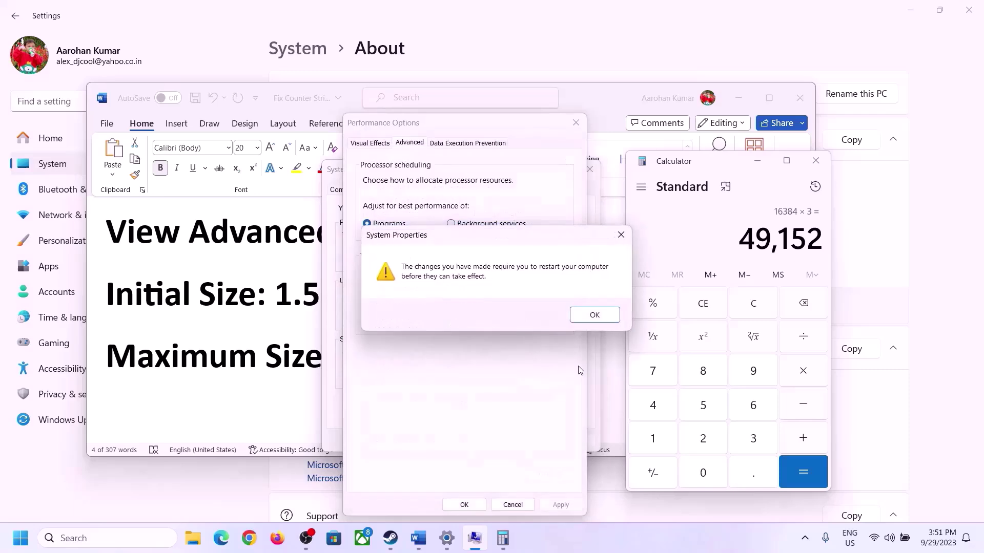
pyautogui.click(609, 314)
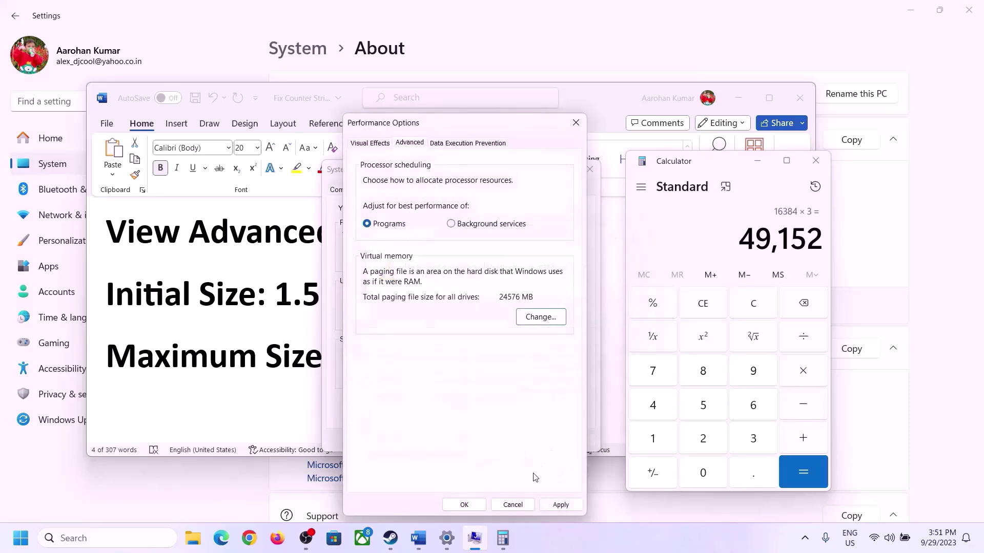
pyautogui.click(464, 504)
pyautogui.click(466, 439)
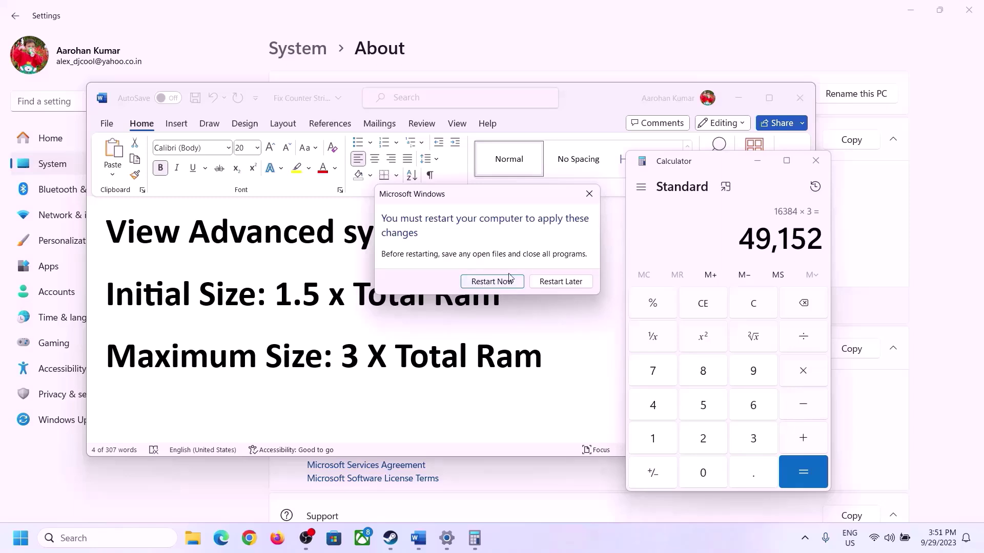
pyautogui.click(589, 194)
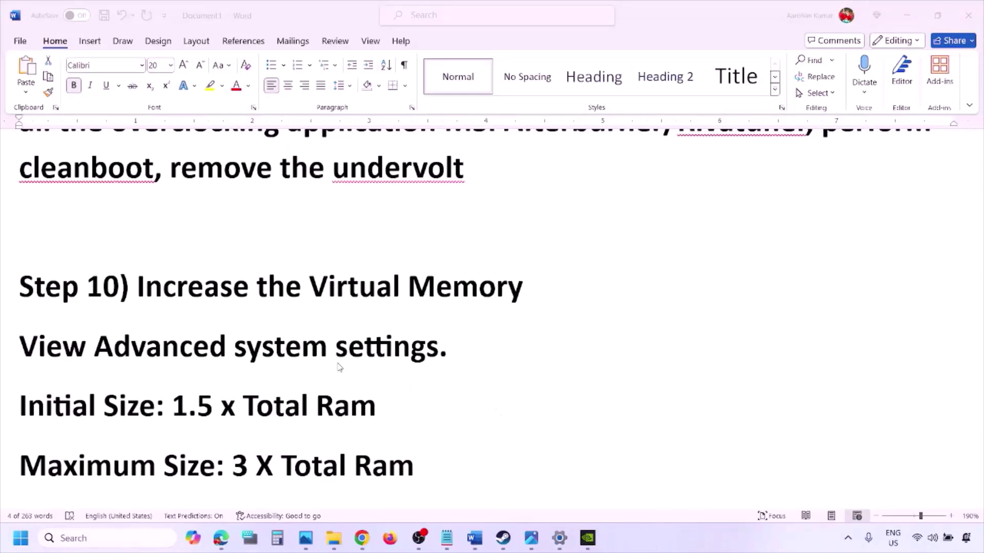
# Go to Step 11 in the Word document and highlight "Update BIOS", then clear the selection.
pyautogui.scroll(-5, 340, 369)
pyautogui.click(153, 376)
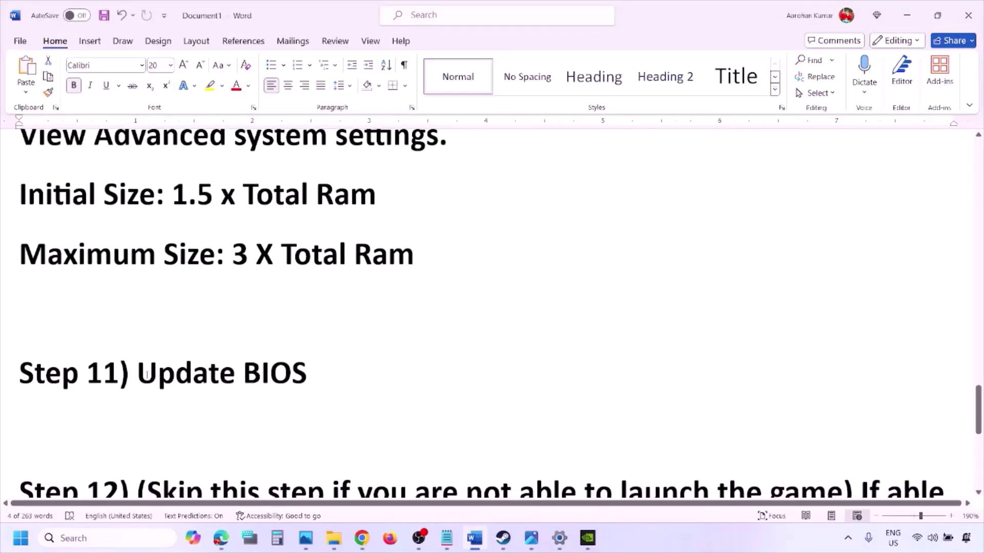
pyautogui.moveTo(138, 375); pyautogui.dragTo(327, 369)
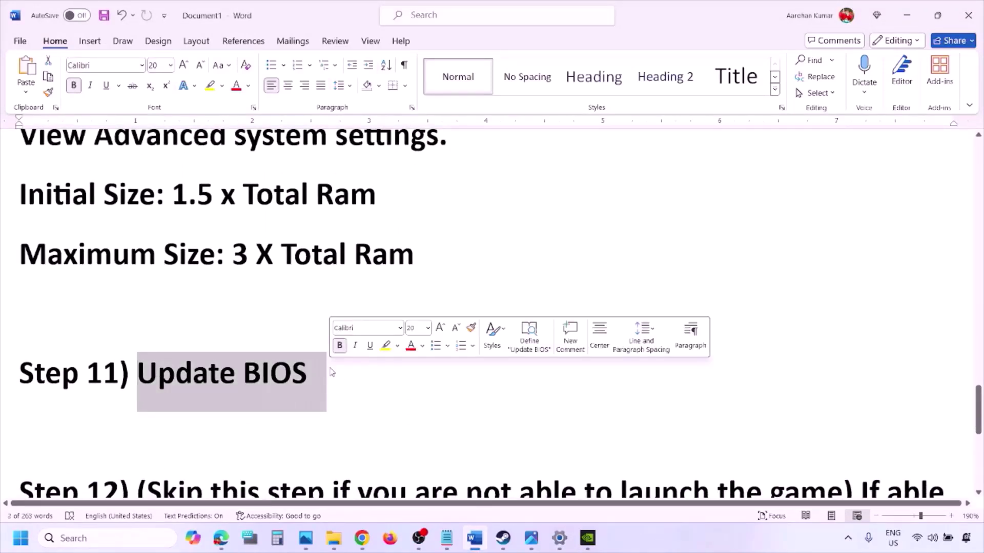
pyautogui.click(331, 373)
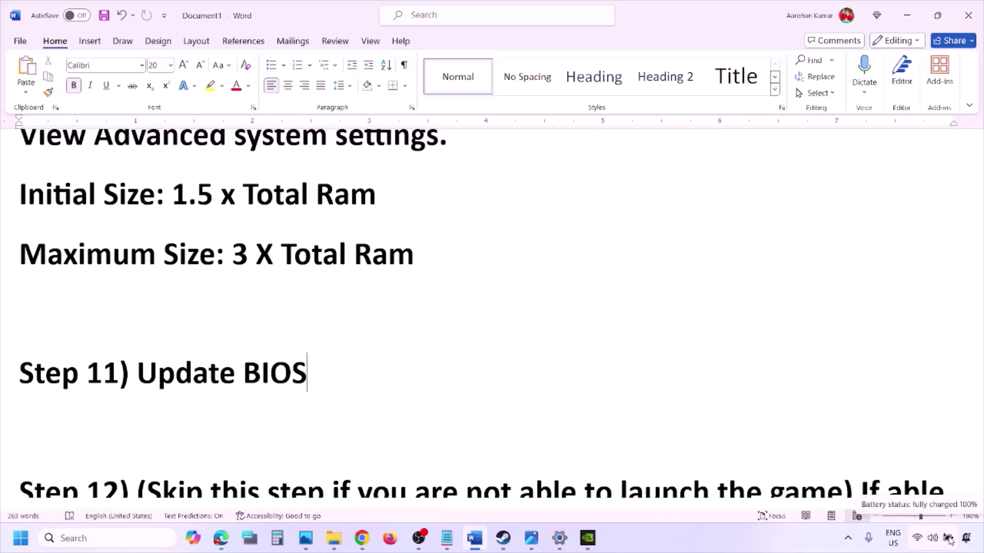
pyautogui.click(770, 539)
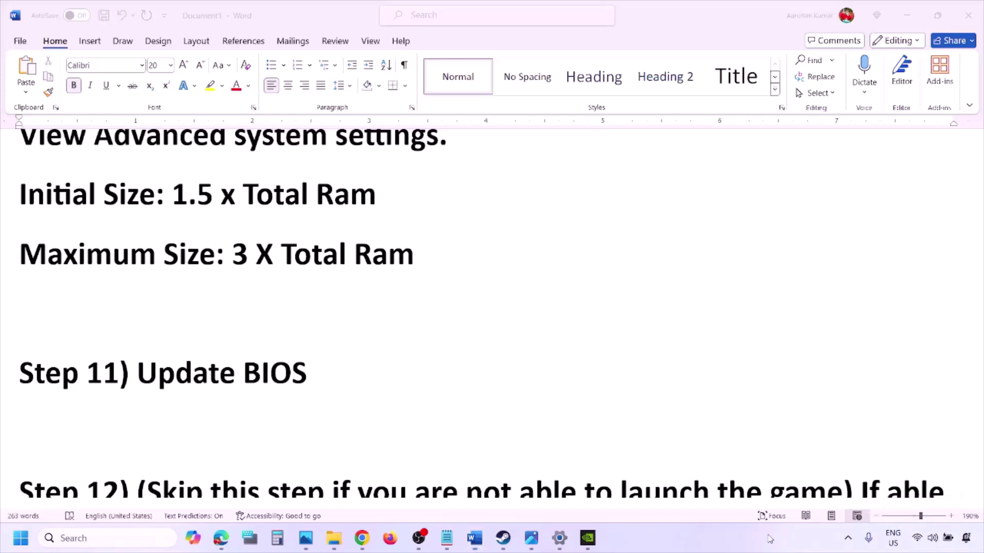
# Go through Step 12 in the document, highlighting the skip note, the windowed mode advice, the graphics preset condition and "medium/low quality".
pyautogui.scroll(-3, 429, 398)
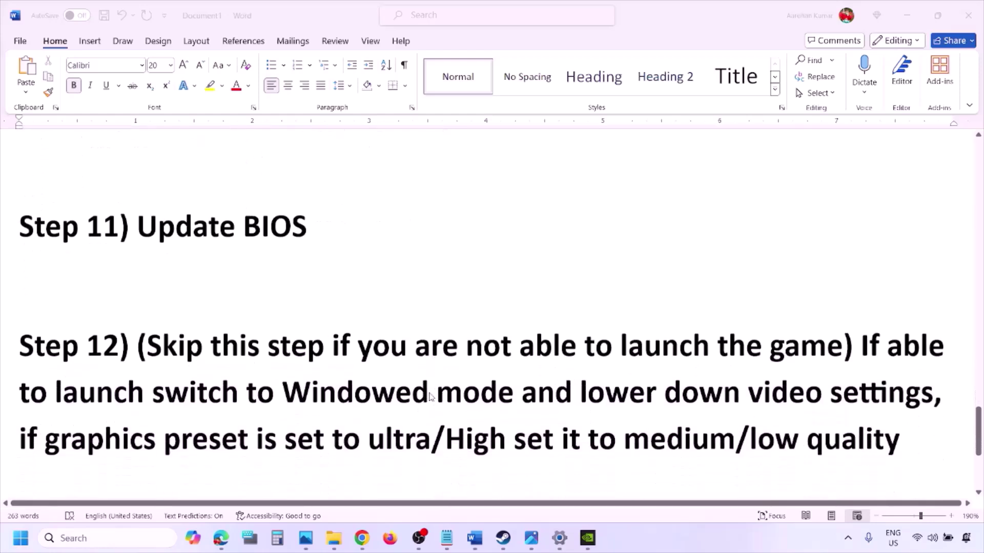
pyautogui.click(195, 325)
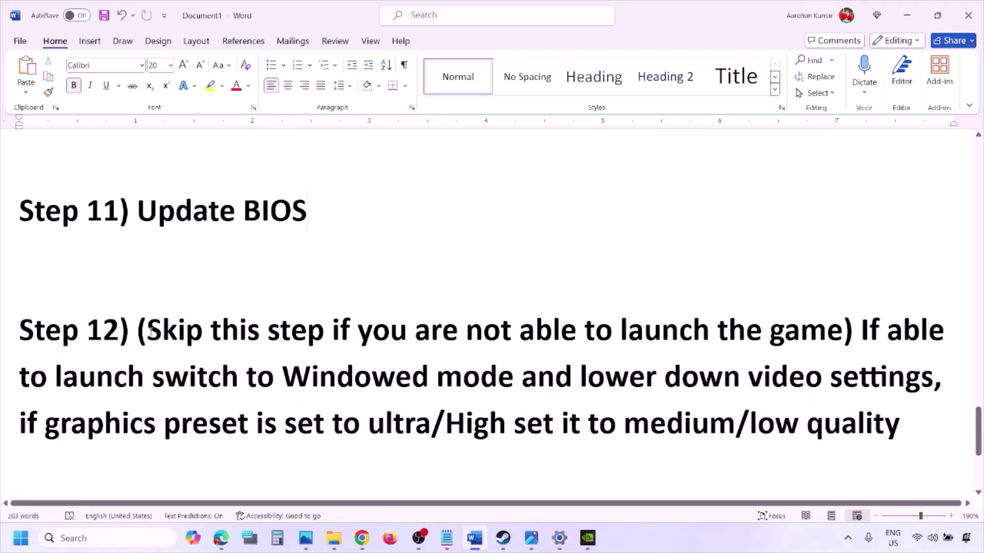
pyautogui.moveTo(149, 330); pyautogui.dragTo(853, 331)
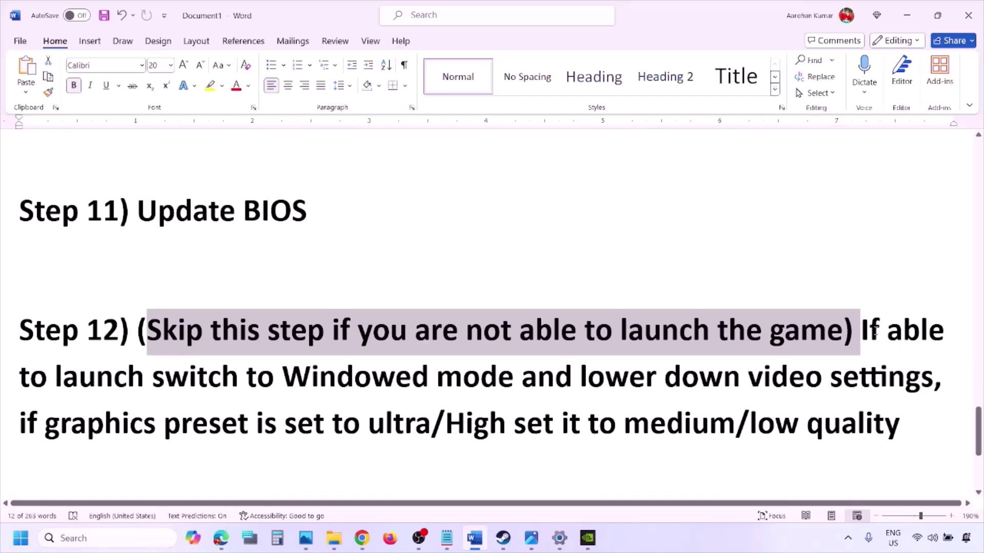
pyautogui.moveTo(866, 330); pyautogui.dragTo(932, 379)
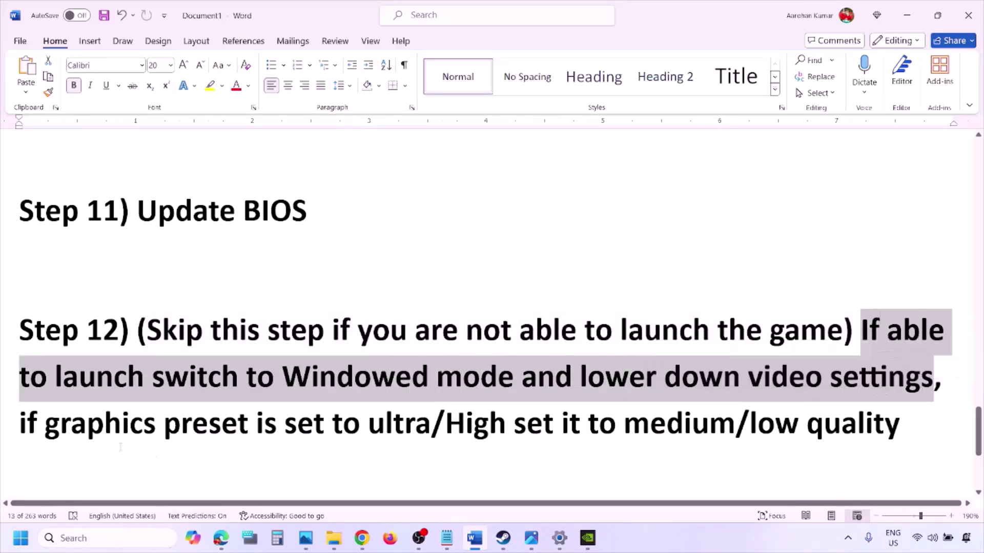
pyautogui.moveTo(54, 423); pyautogui.dragTo(537, 437)
pyautogui.click(595, 435)
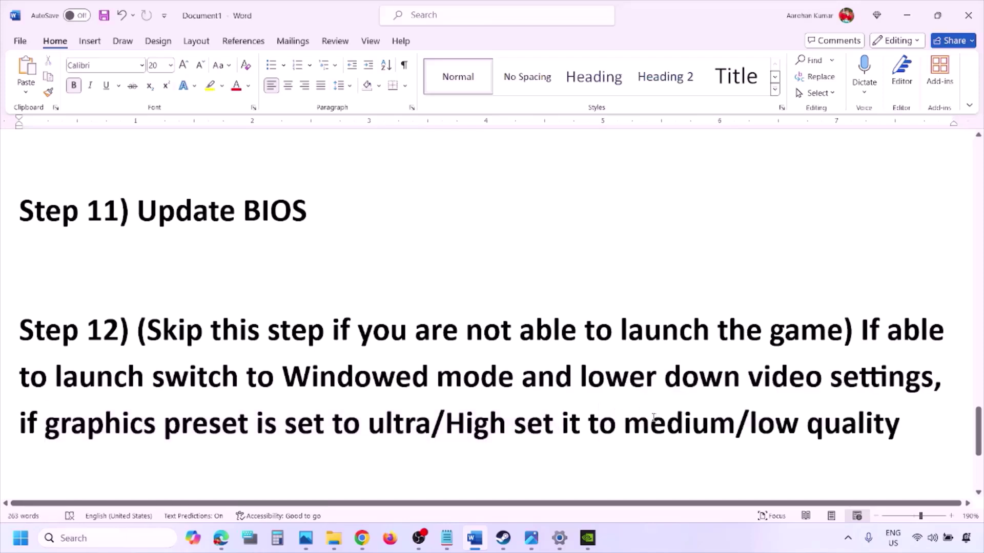
pyautogui.moveTo(623, 426); pyautogui.dragTo(901, 428)
pyautogui.click(463, 378)
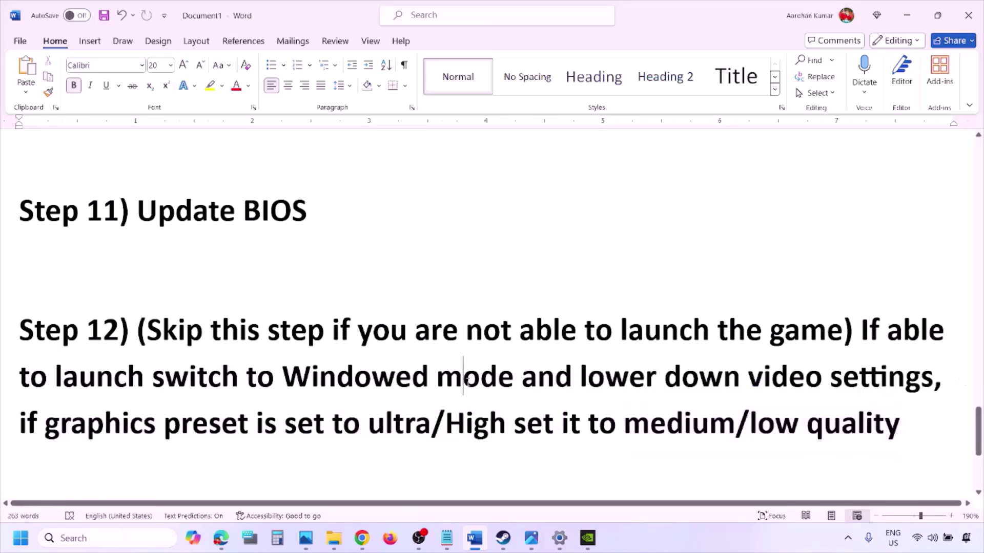